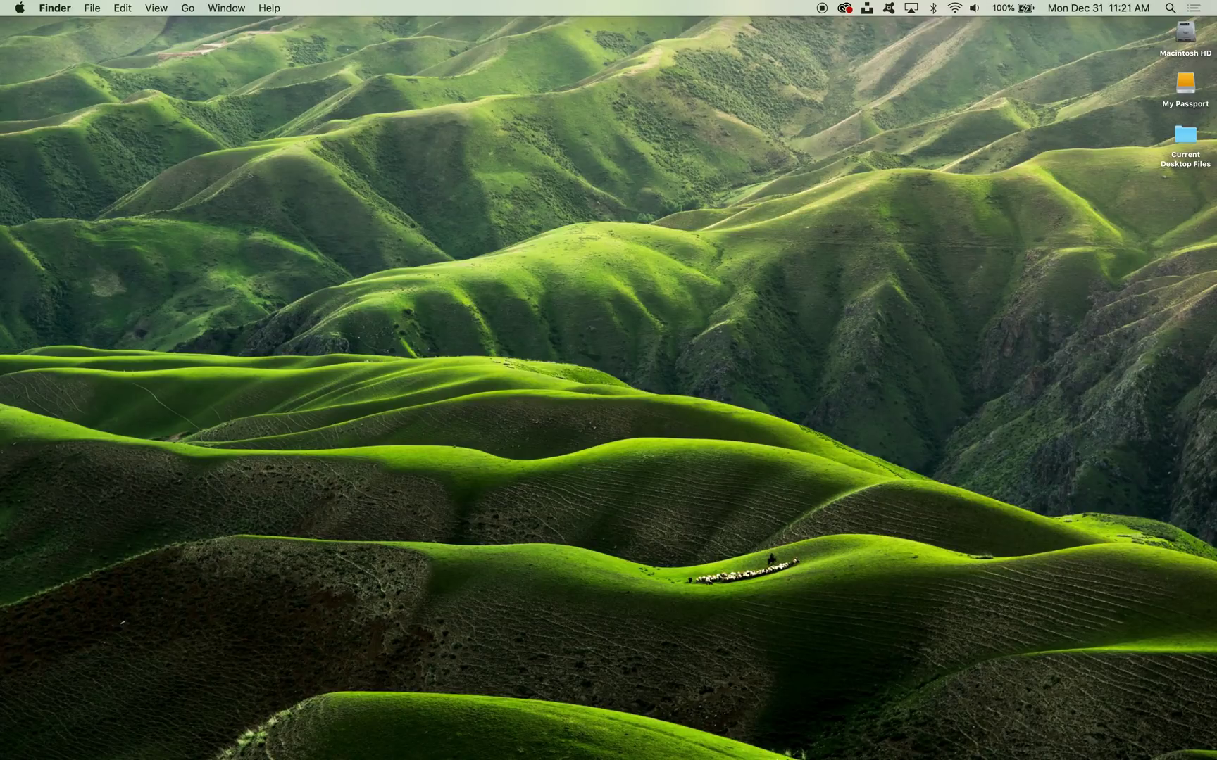
Step: Follow Document1's Swap Instructions hyperlink to the emberchain.xyz Atheneum swap procedure page in Chrome
{"action": "left_click", "coordinate": [916, 732]}
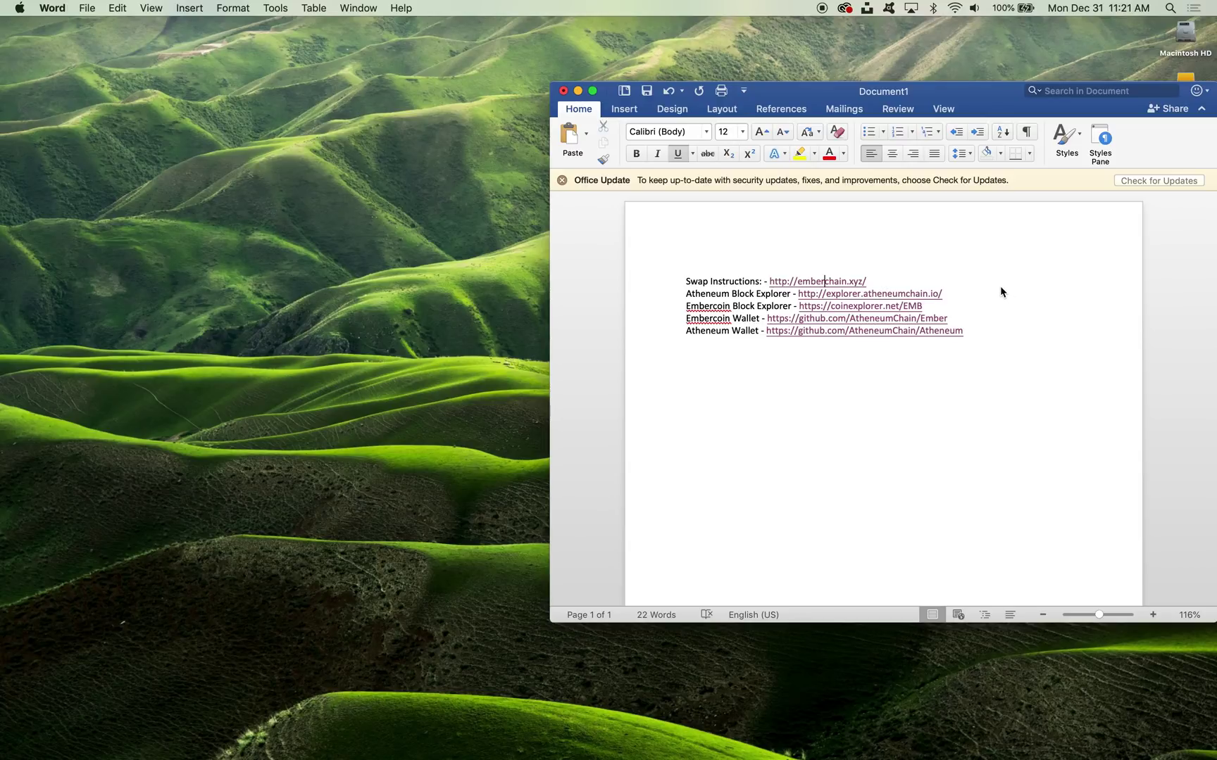
{"action": "key", "text": "End"}
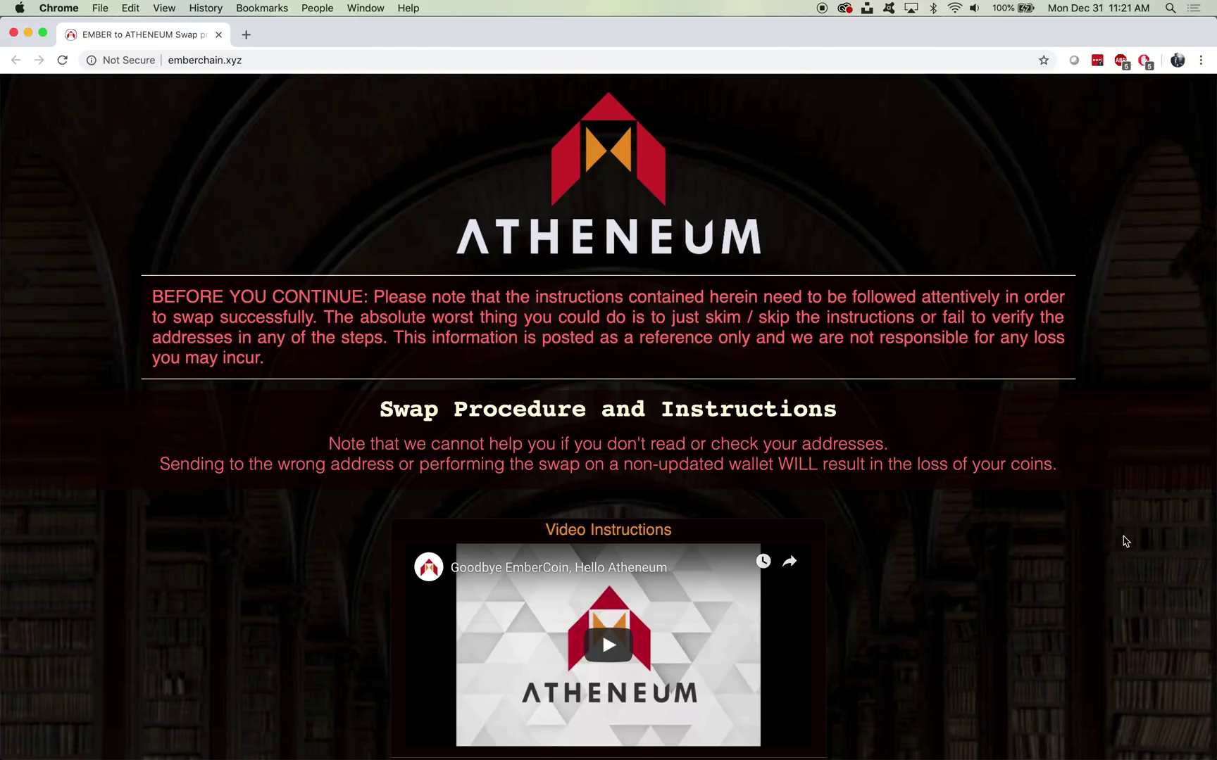
{"action": "scroll", "coordinate": [1112, 556], "scroll_direction": "down", "scroll_amount": 6}
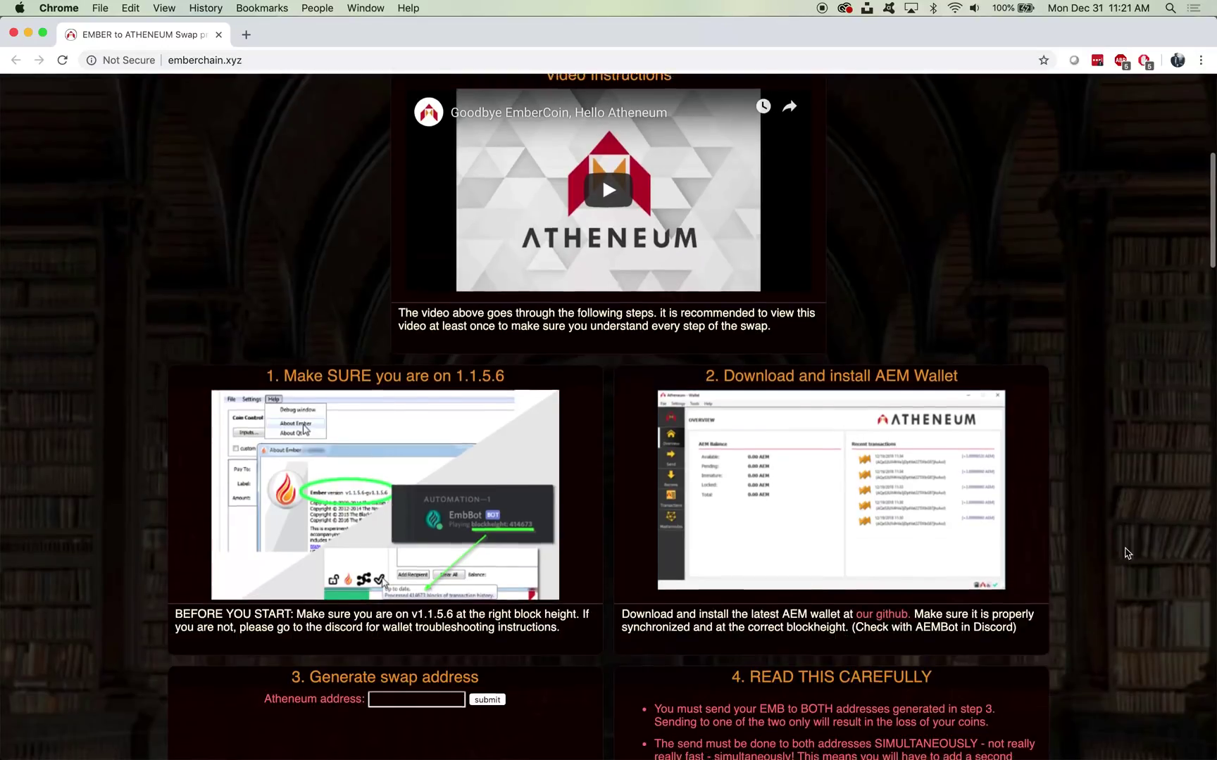
{"action": "scroll", "coordinate": [1127, 553], "scroll_direction": "down", "scroll_amount": 20}
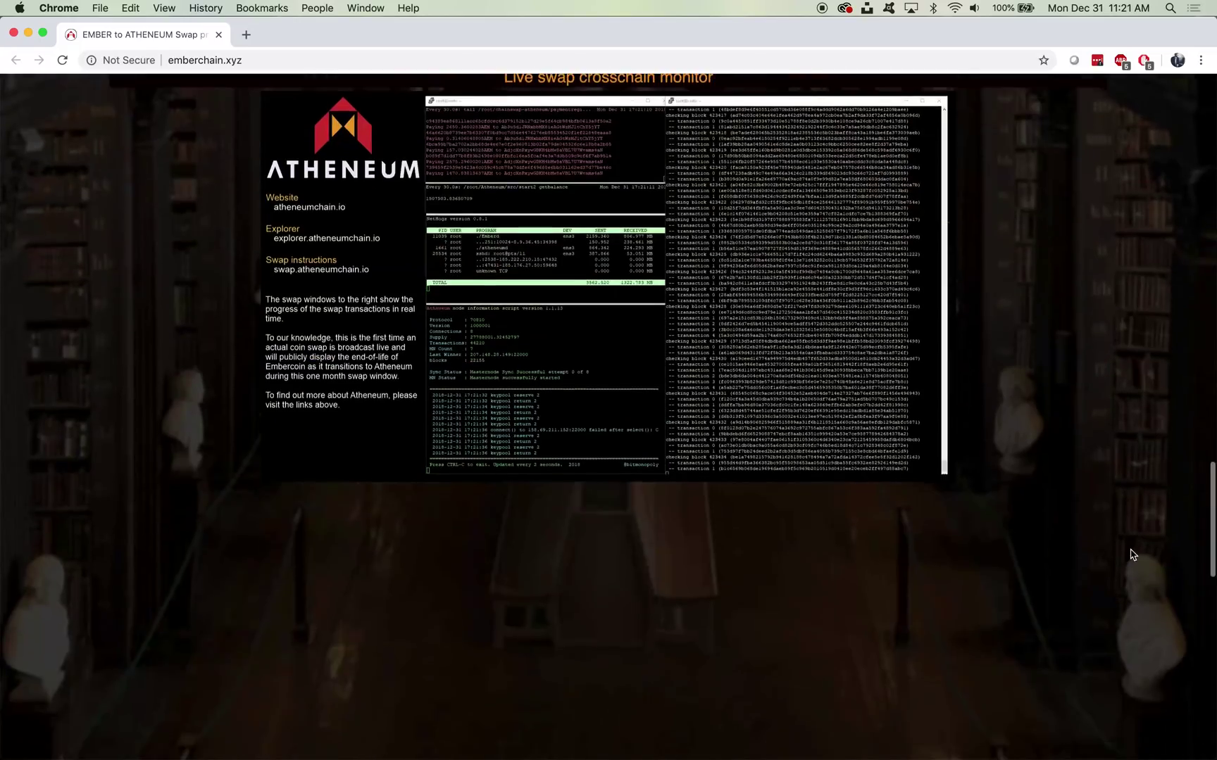
{"action": "scroll", "coordinate": [1116, 524], "scroll_direction": "up", "scroll_amount": 5}
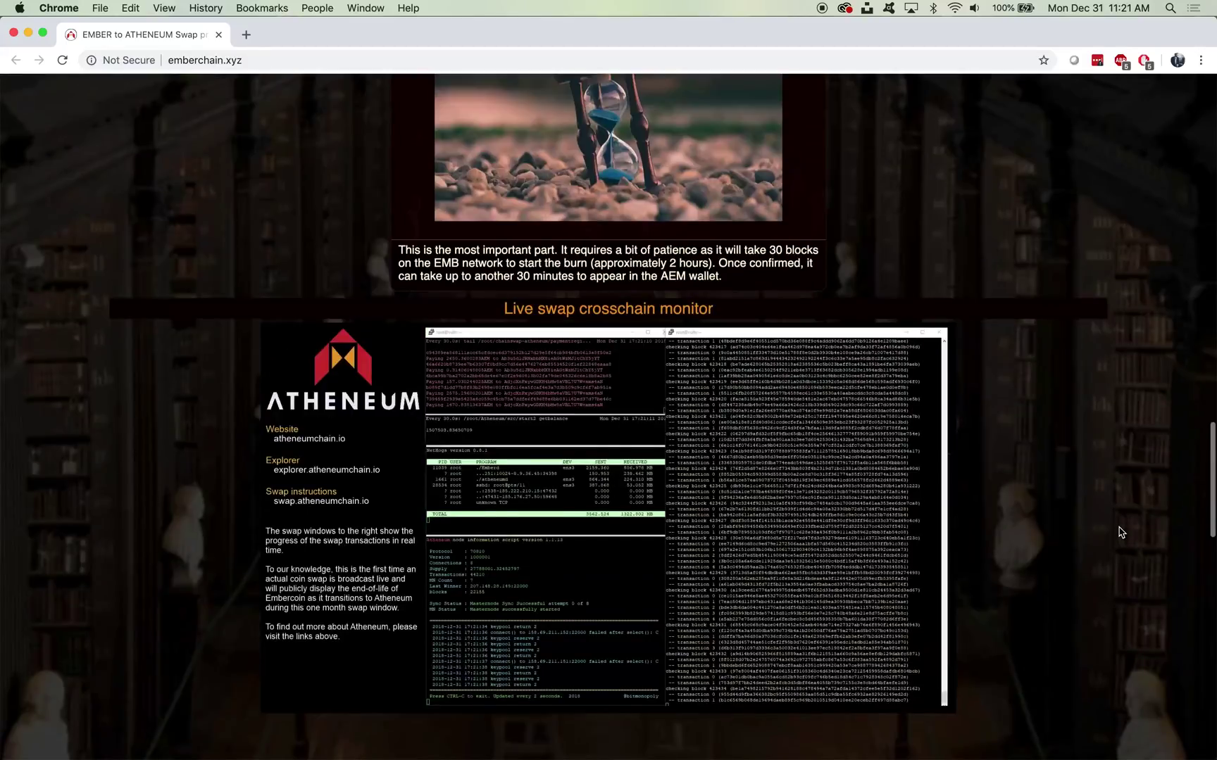
{"action": "scroll", "coordinate": [1103, 548], "scroll_direction": "down", "scroll_amount": 1}
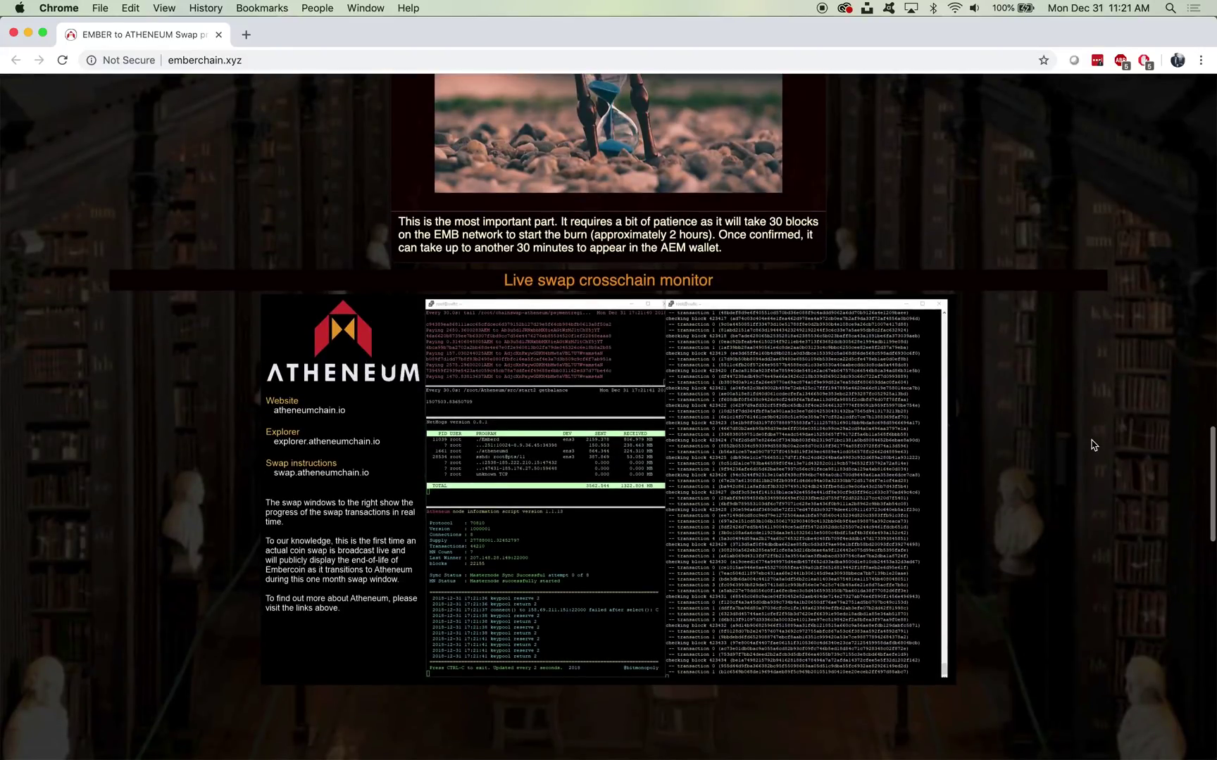
{"action": "mouse_move", "coordinate": [558, 347]}
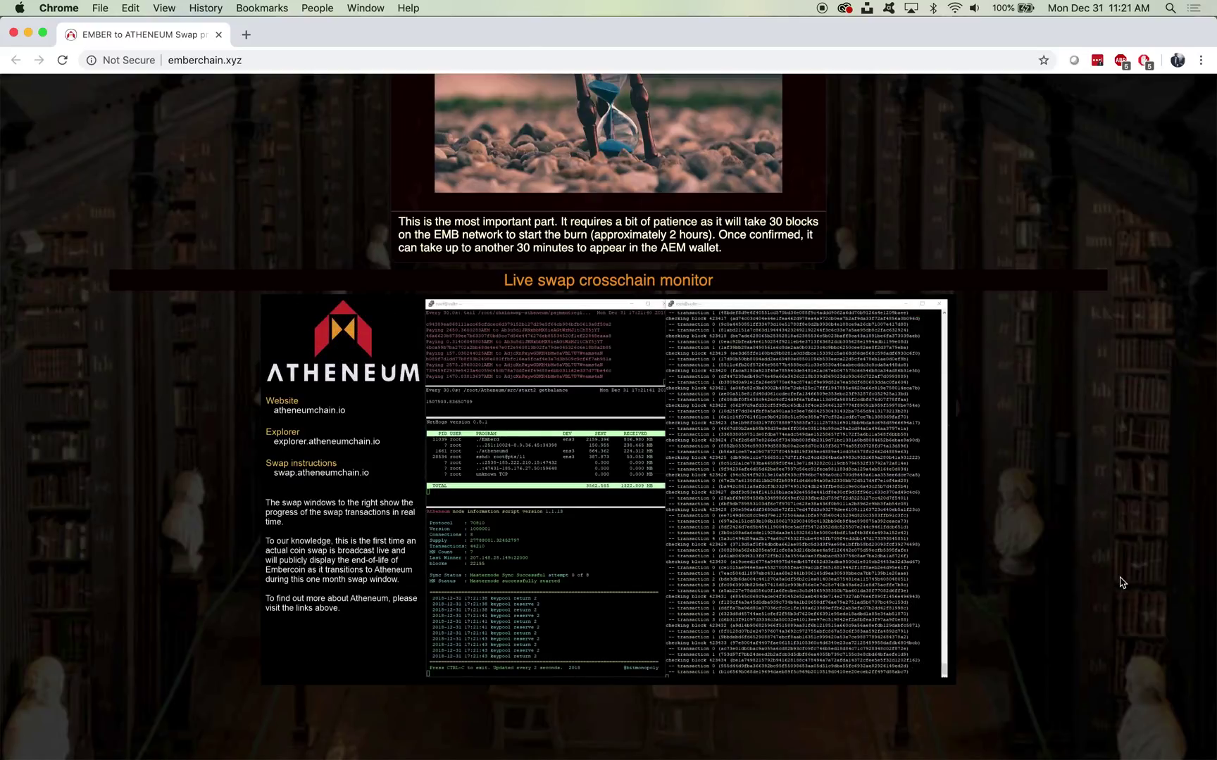
{"action": "mouse_move", "coordinate": [915, 651]}
{"action": "left_click", "coordinate": [891, 670]}
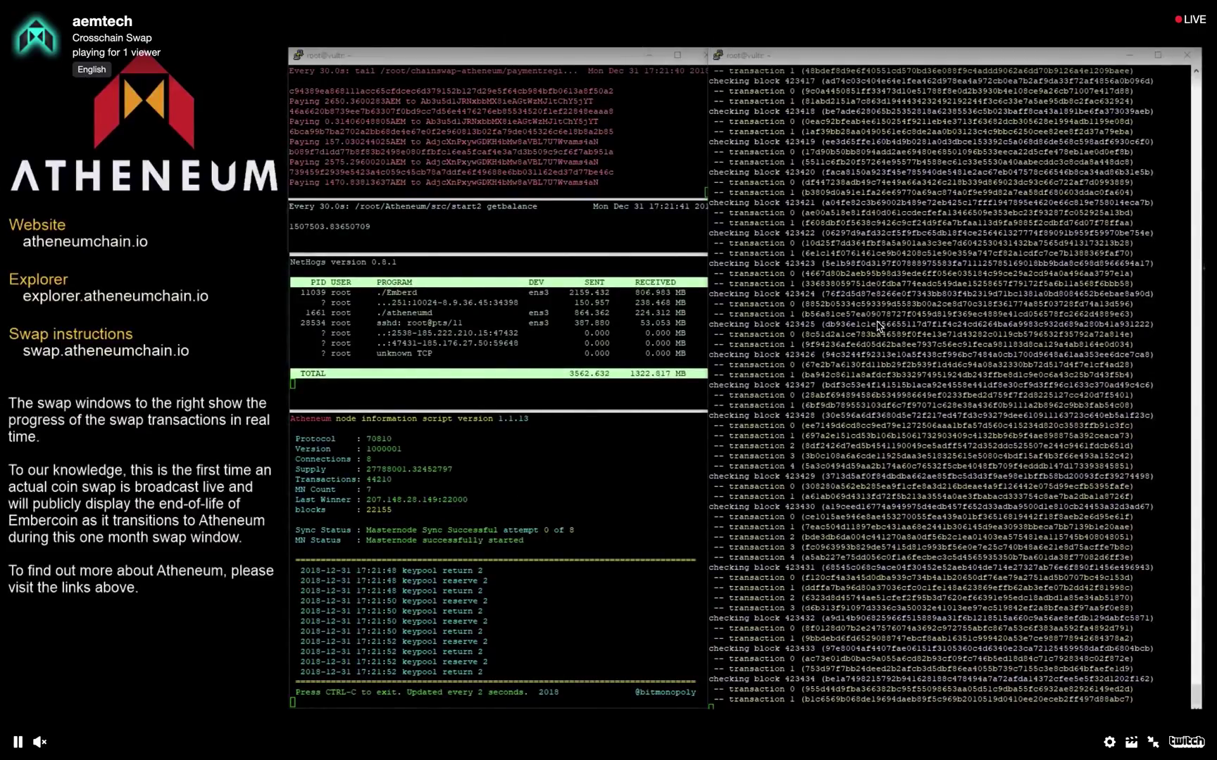
{"action": "key", "text": "Escape"}
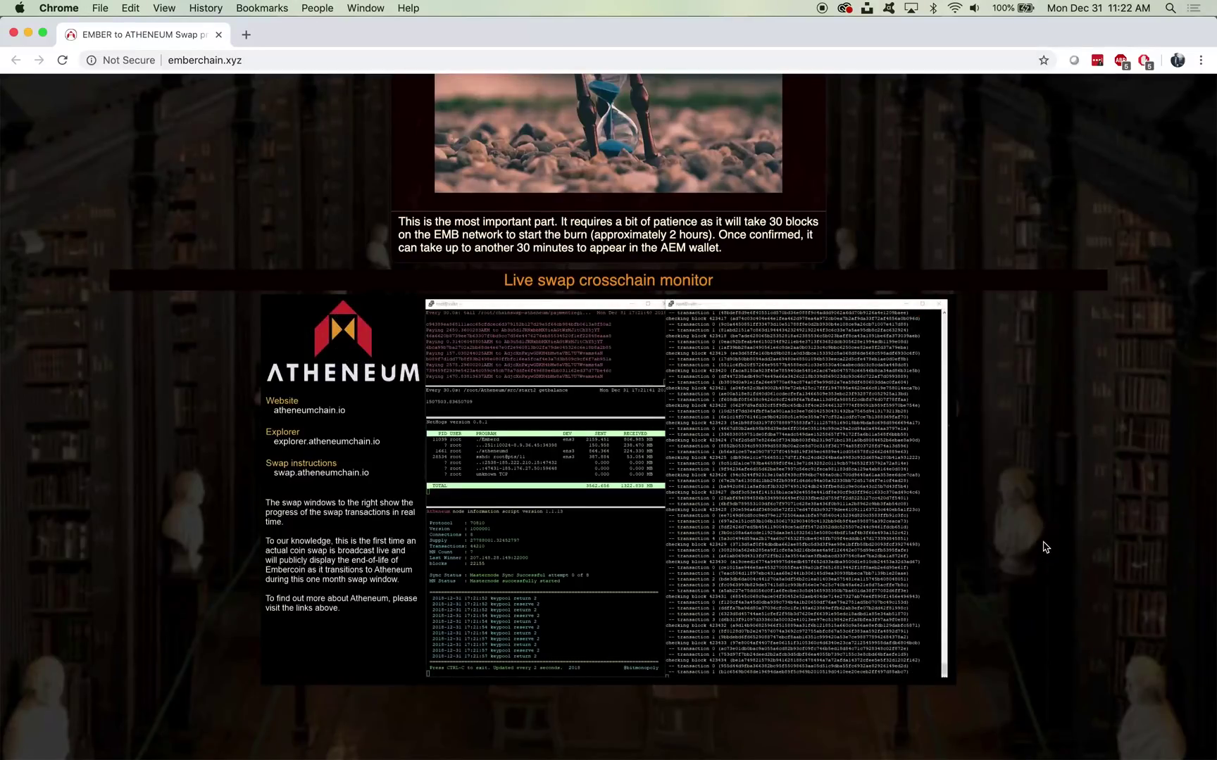
{"action": "scroll", "coordinate": [1042, 546], "scroll_direction": "up", "scroll_amount": 20}
Step: Scroll the emberchain.xyz page to show swap steps 1–4, from the 1.1.5.6 version check to the warnings
{"action": "scroll", "coordinate": [1133, 555], "scroll_direction": "up", "scroll_amount": 3}
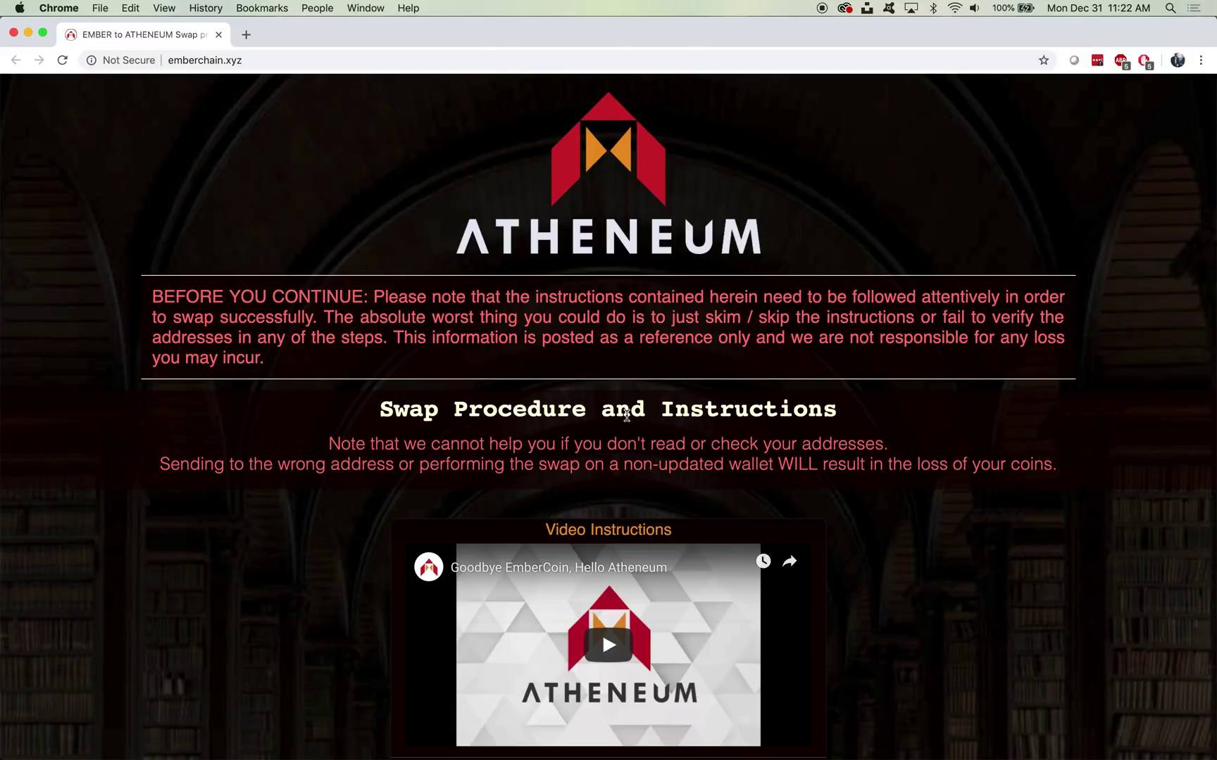
{"action": "scroll", "coordinate": [1085, 543], "scroll_direction": "down", "scroll_amount": 3}
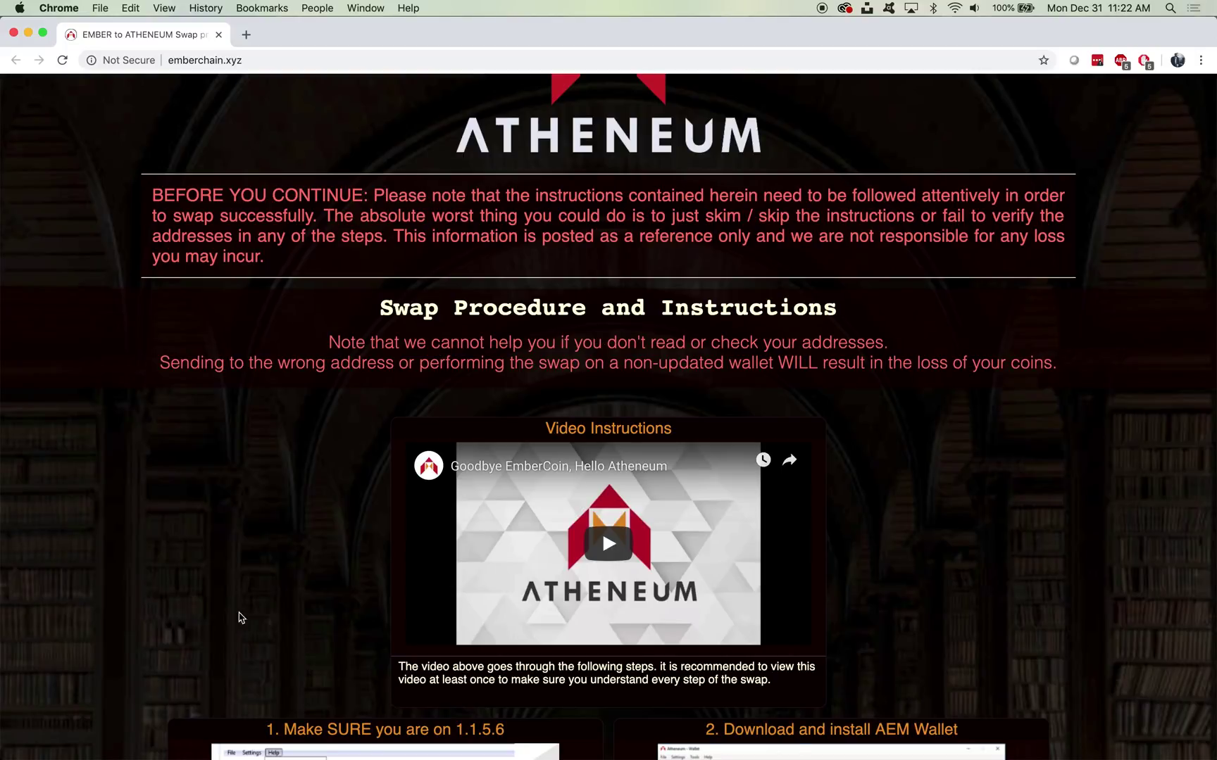
{"action": "scroll", "coordinate": [258, 639], "scroll_direction": "down", "scroll_amount": 9}
{"action": "scroll", "coordinate": [125, 642], "scroll_direction": "down", "scroll_amount": 11}
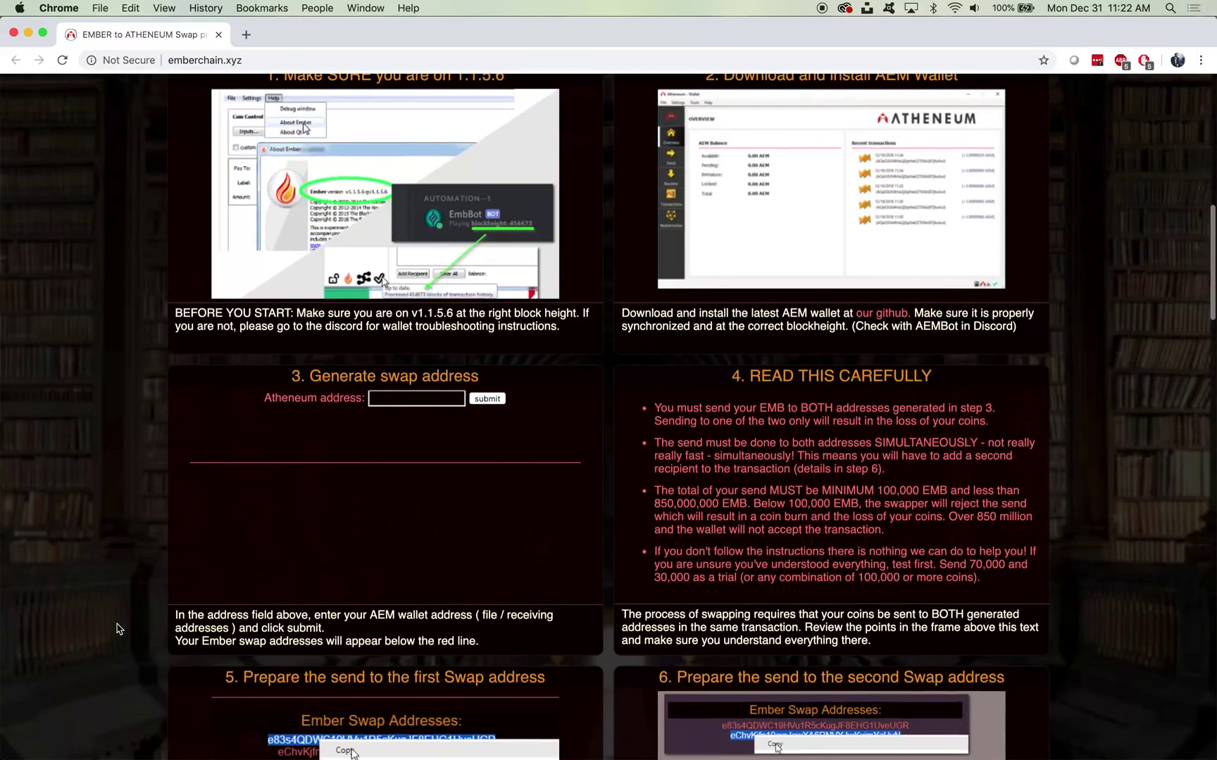
{"action": "scroll", "coordinate": [116, 634], "scroll_direction": "up", "scroll_amount": 4}
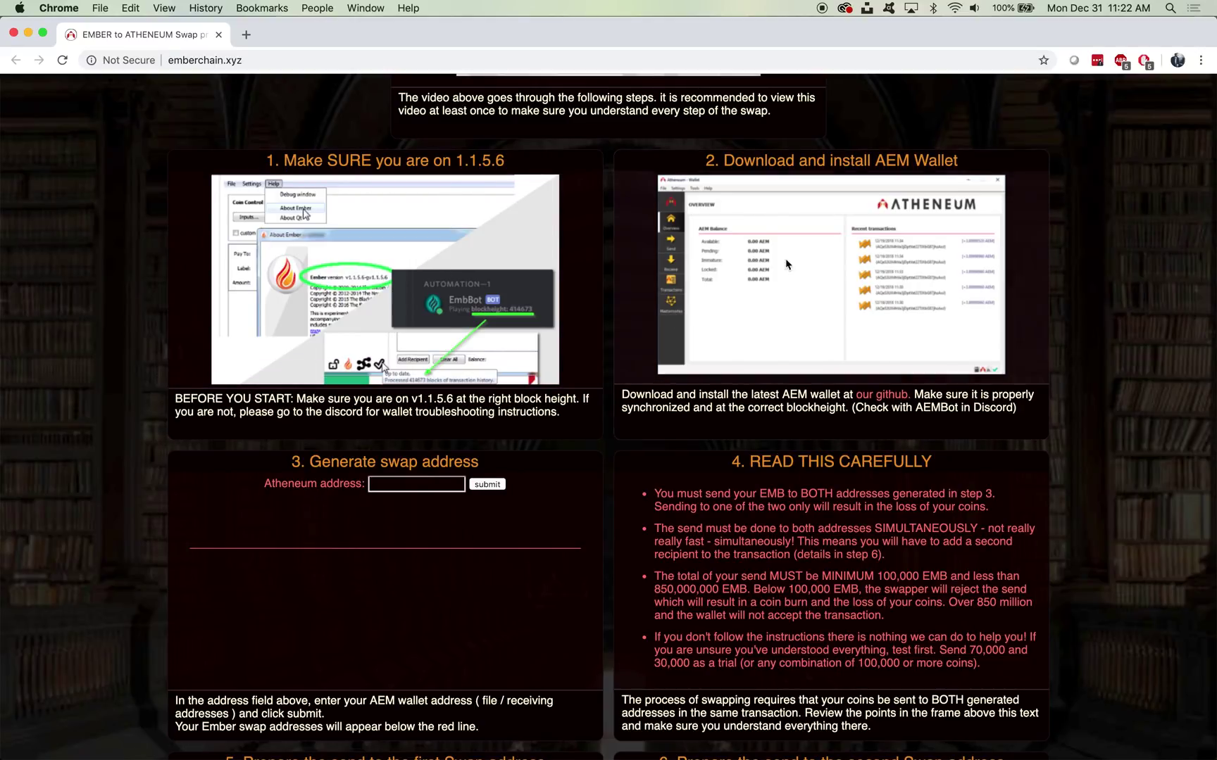
Step: Confirm in the Ember-Qt Debug window that the client version is v1.1.5.6, then close it
{"action": "mouse_move", "coordinate": [676, 753]}
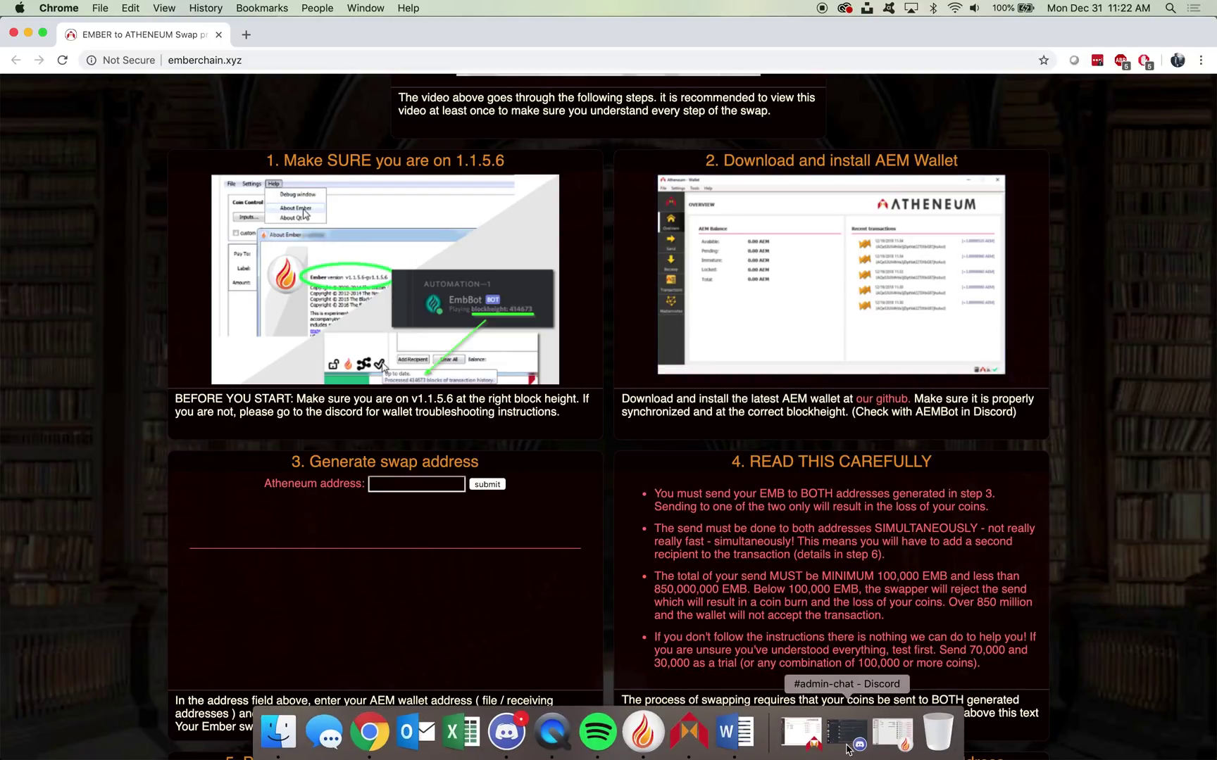
{"action": "left_click", "coordinate": [878, 746]}
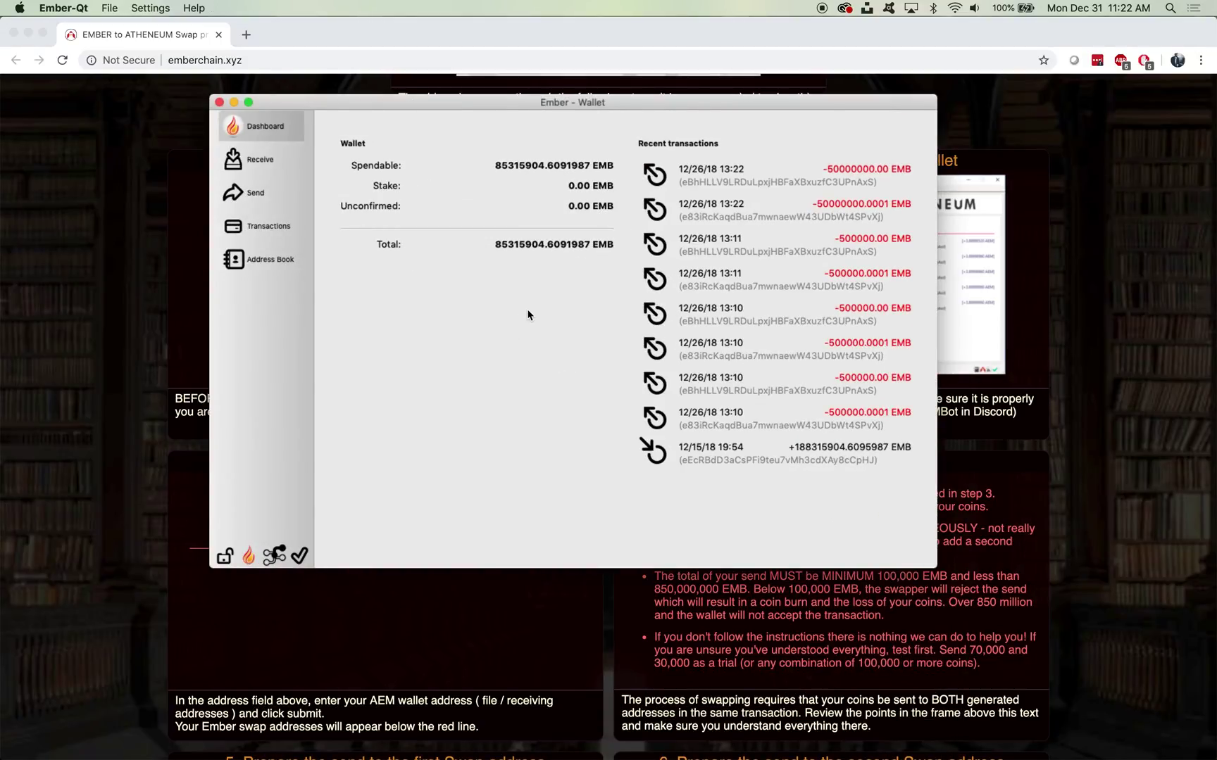
{"action": "left_click", "coordinate": [191, 7]}
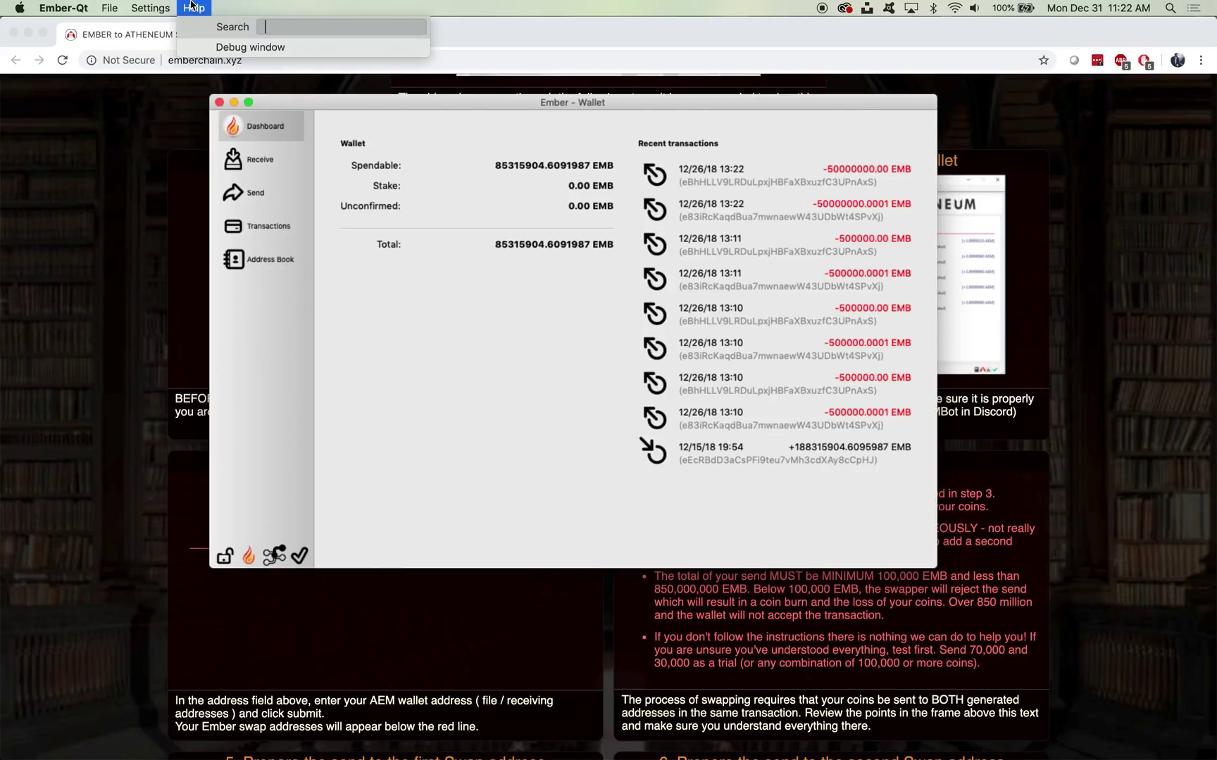
{"action": "left_click", "coordinate": [215, 47]}
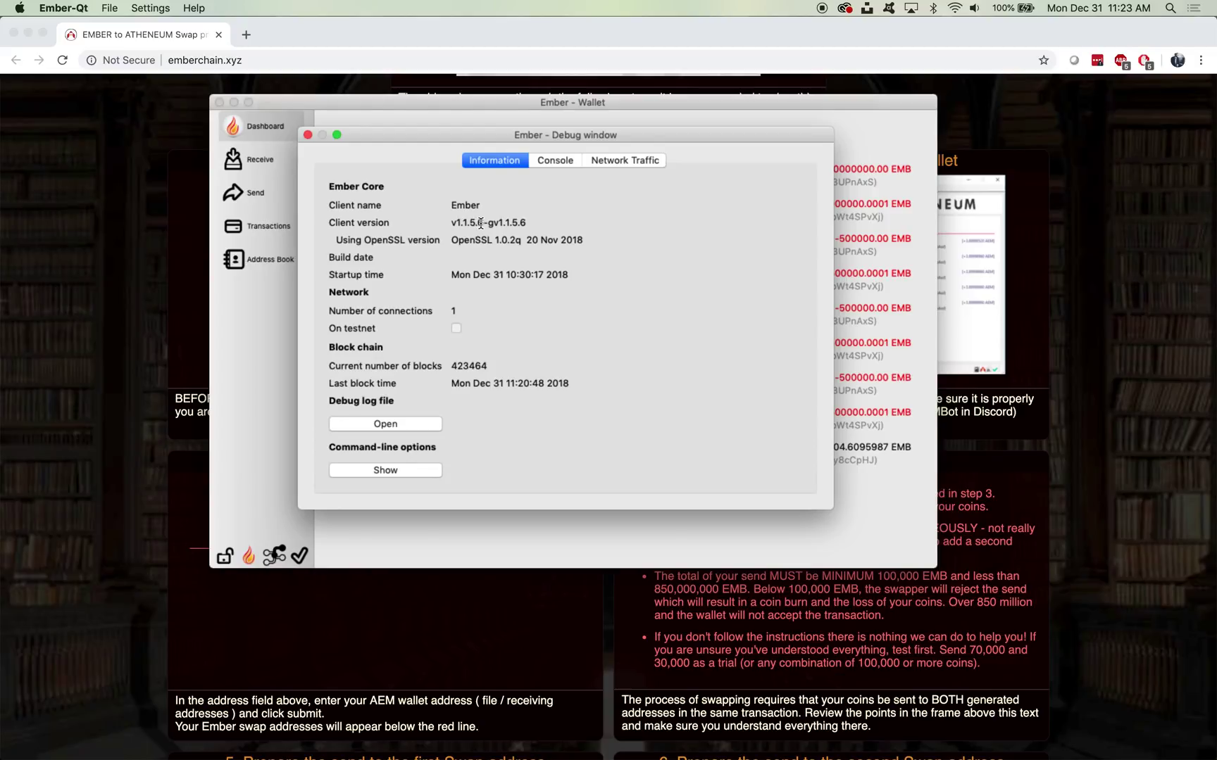
{"action": "left_click_drag", "start_coordinate": [530, 223], "coordinate": [455, 222]}
{"action": "left_click", "coordinate": [573, 226]}
{"action": "left_click", "coordinate": [874, 531]}
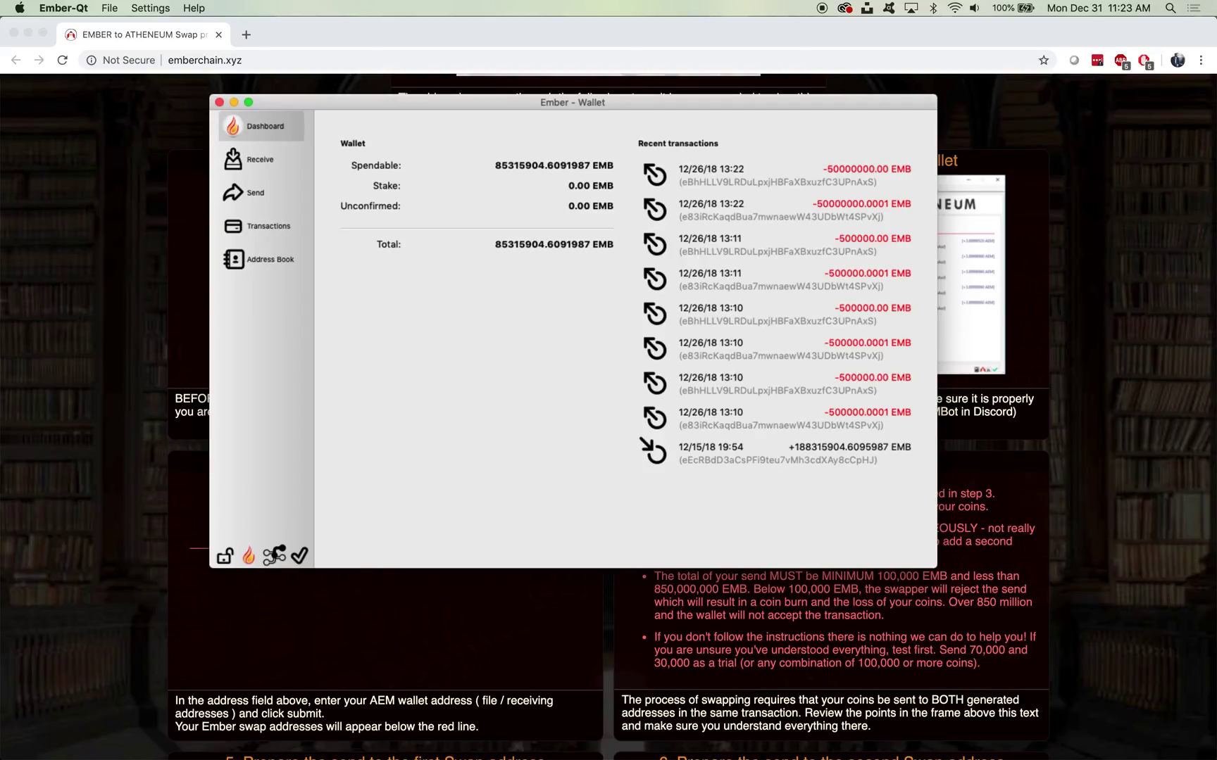
Step: Compare EmbBot's block height 423465 in Discord's member list with the wallet's synced block count
{"action": "mouse_move", "coordinate": [619, 750]}
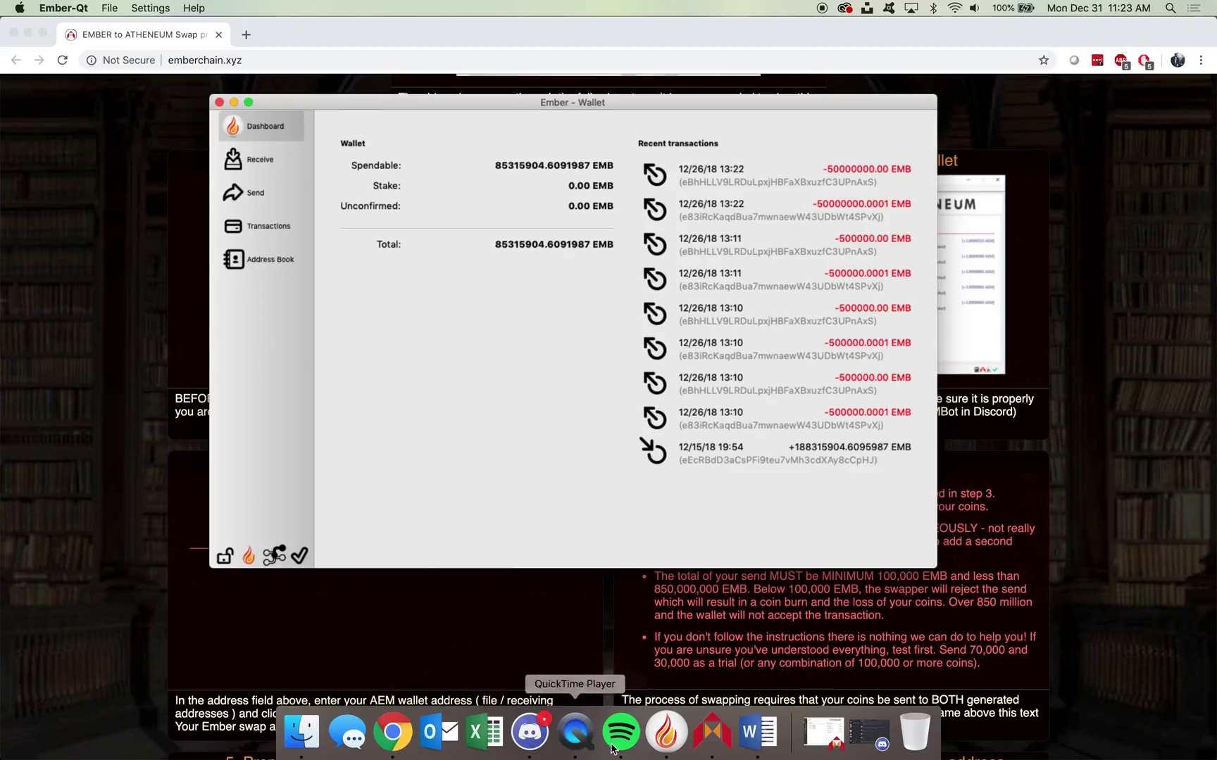
{"action": "left_click", "coordinate": [876, 750]}
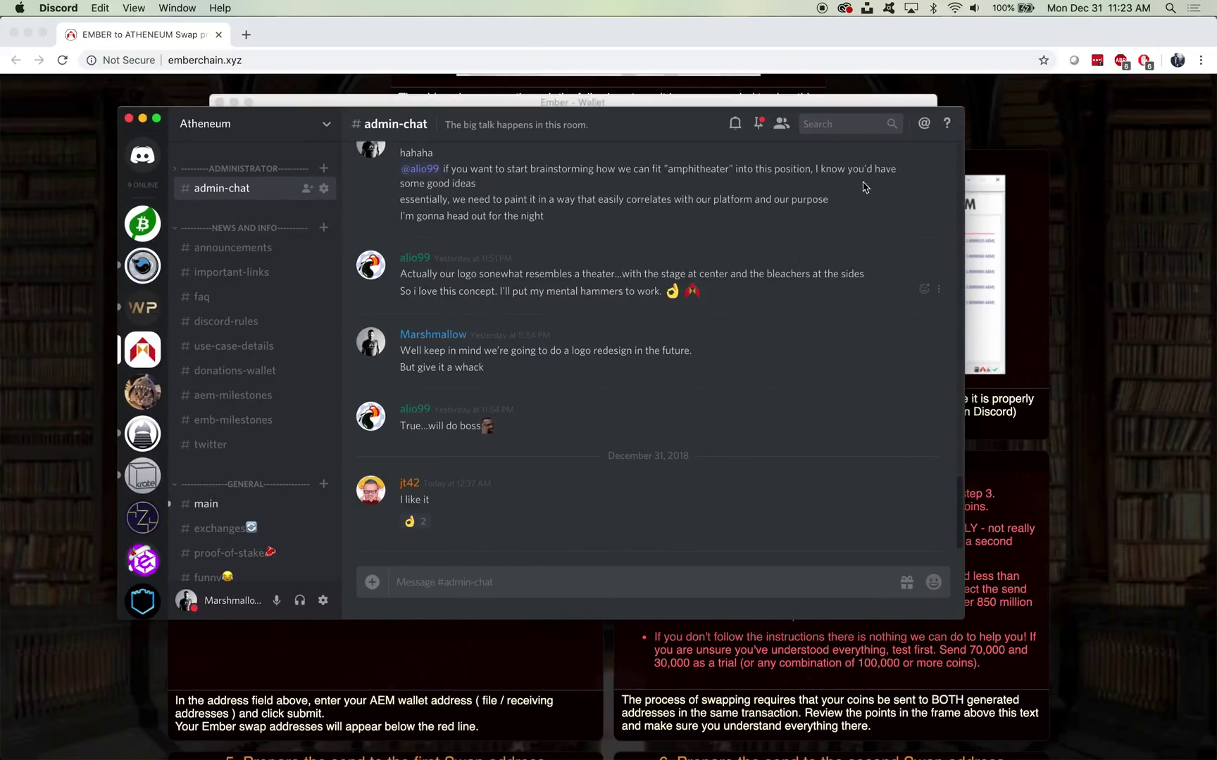
{"action": "left_click", "coordinate": [781, 125]}
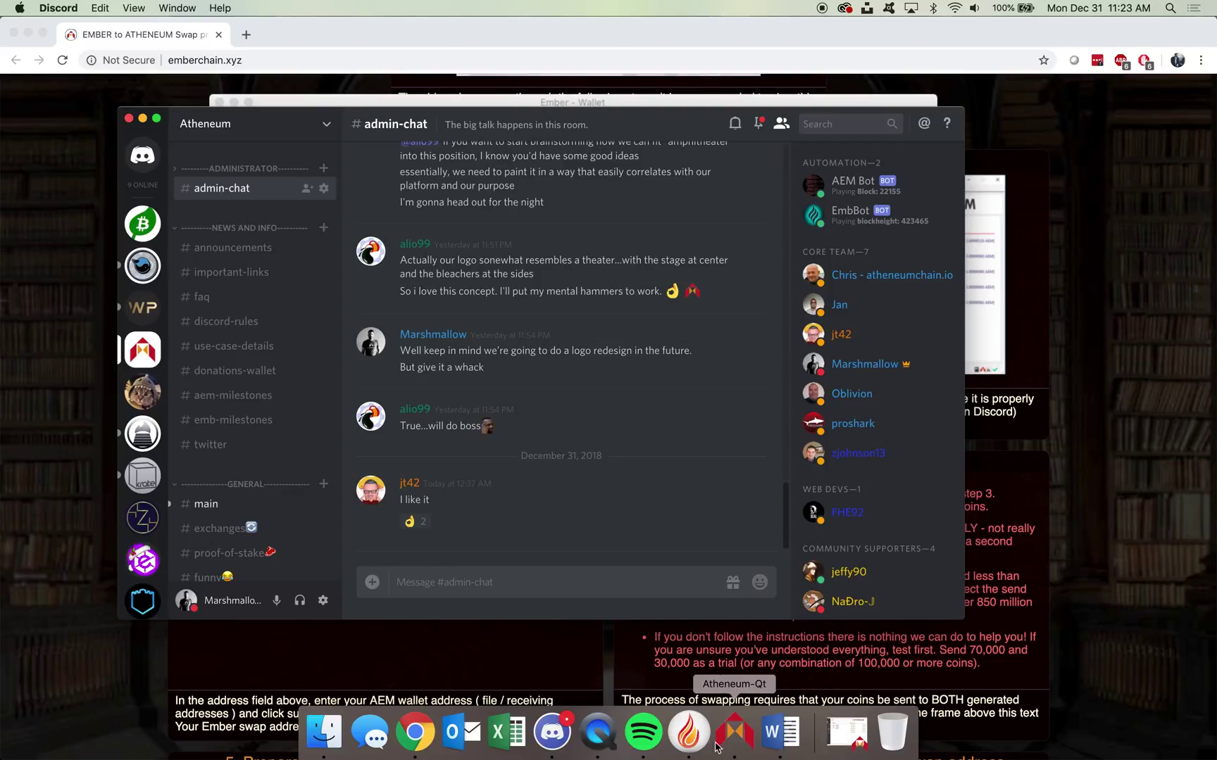
{"action": "left_click", "coordinate": [701, 744]}
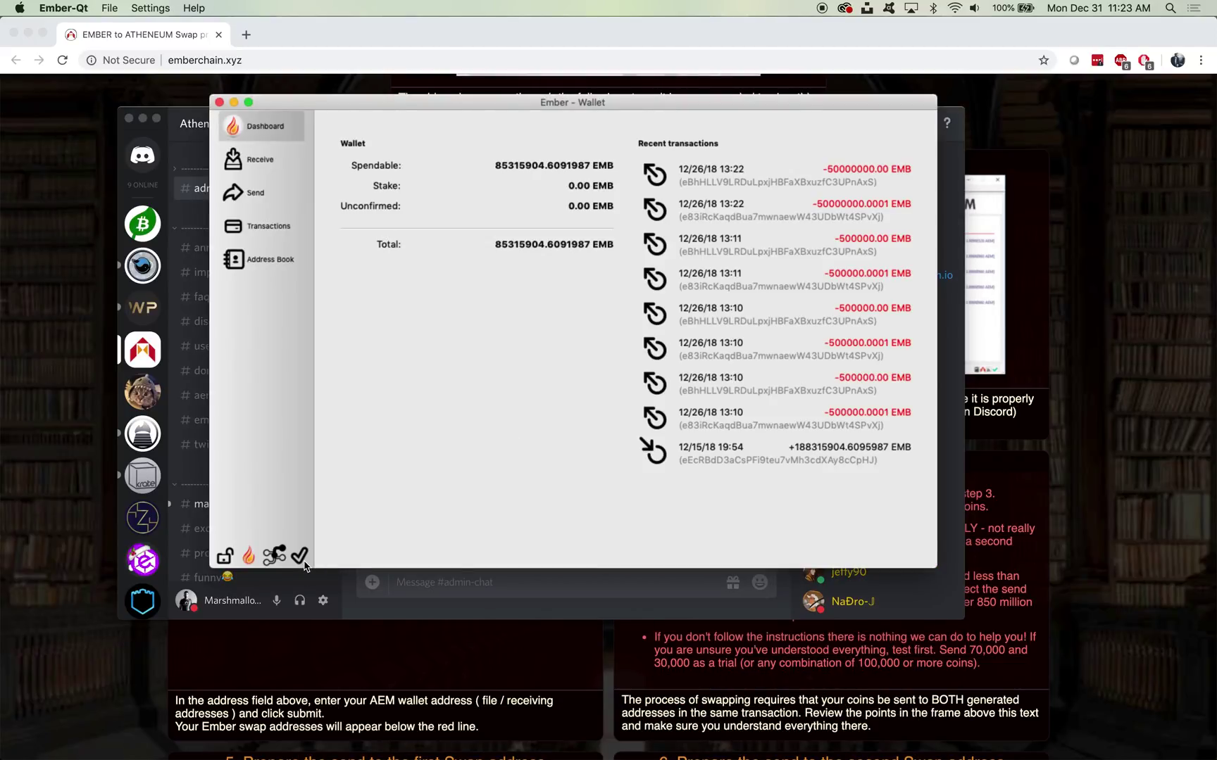
{"action": "mouse_move", "coordinate": [304, 565]}
{"action": "left_click", "coordinate": [623, 611]}
{"action": "left_click", "coordinate": [247, 33]}
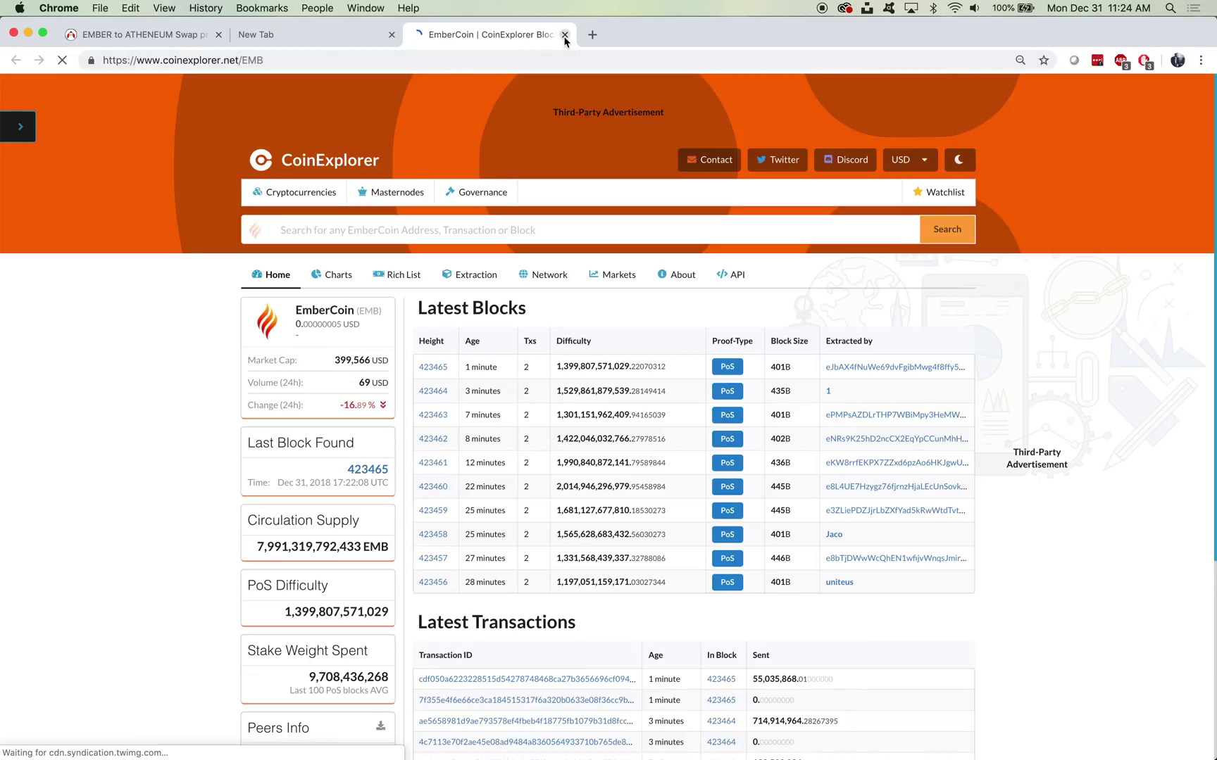
{"action": "key", "text": "super+w"}
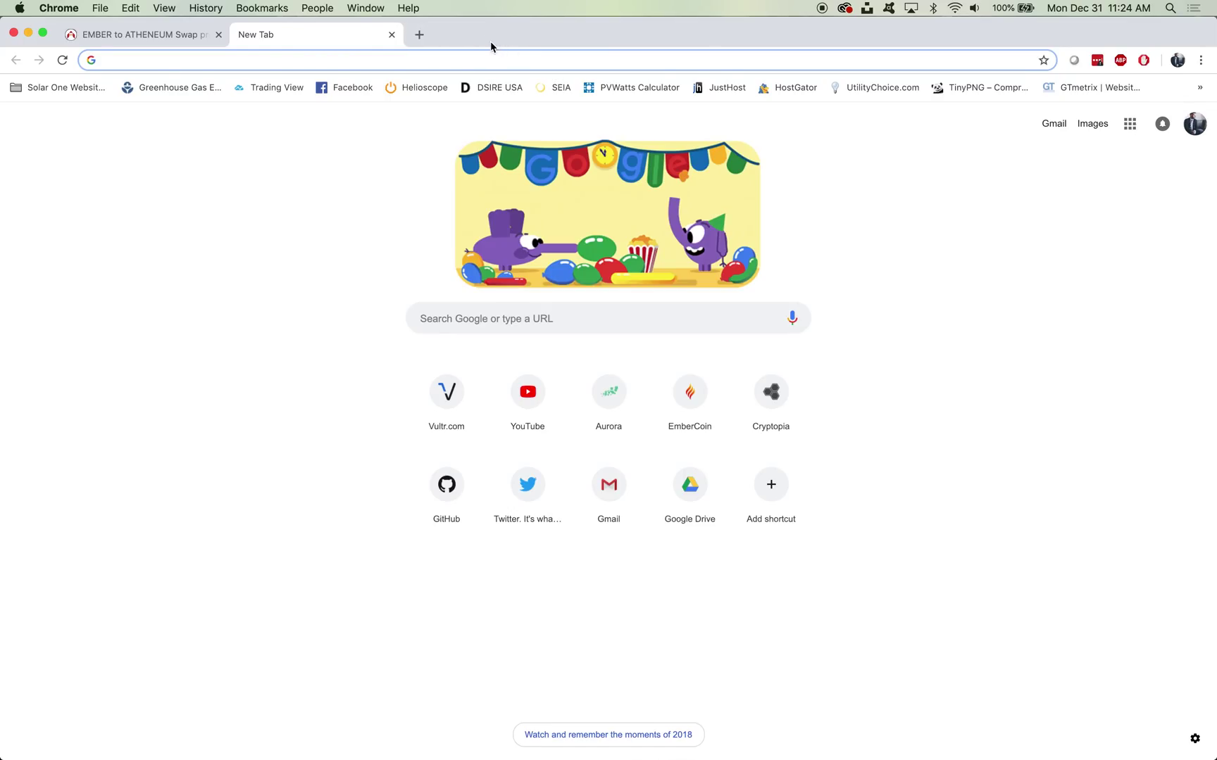
{"action": "left_click", "coordinate": [392, 34]}
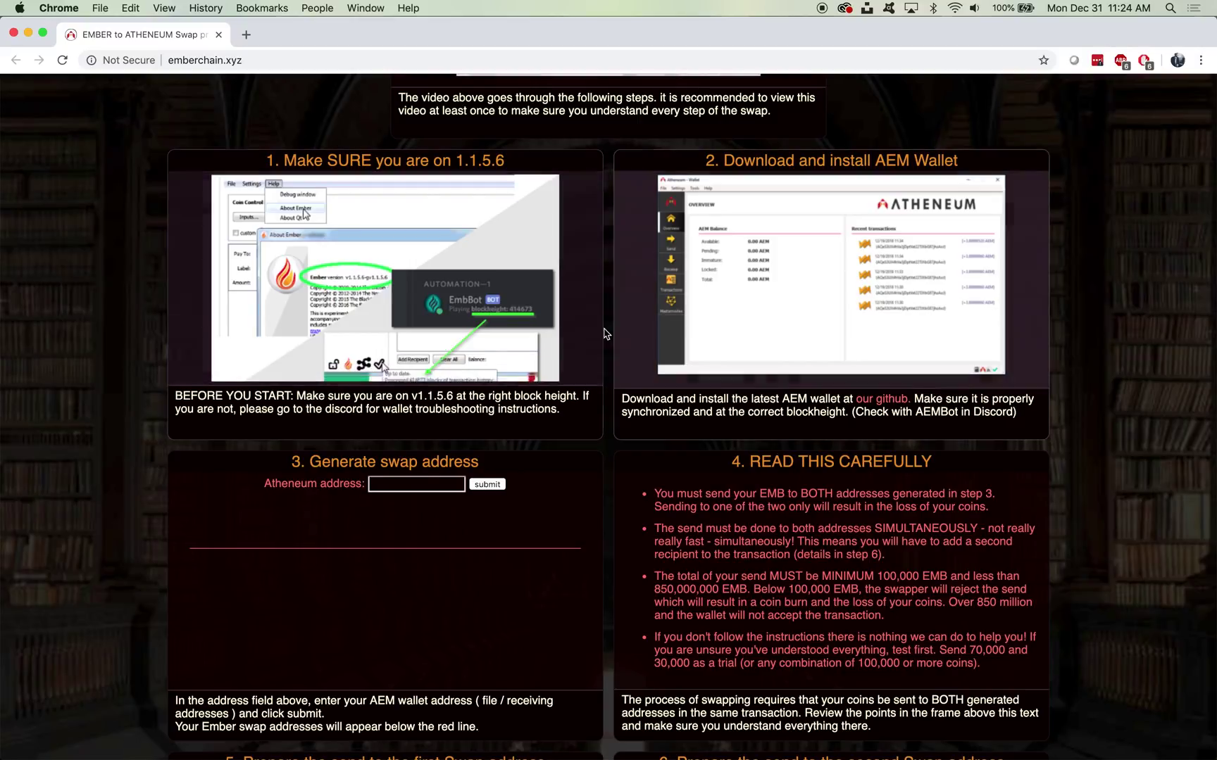
{"action": "mouse_move", "coordinate": [760, 757]}
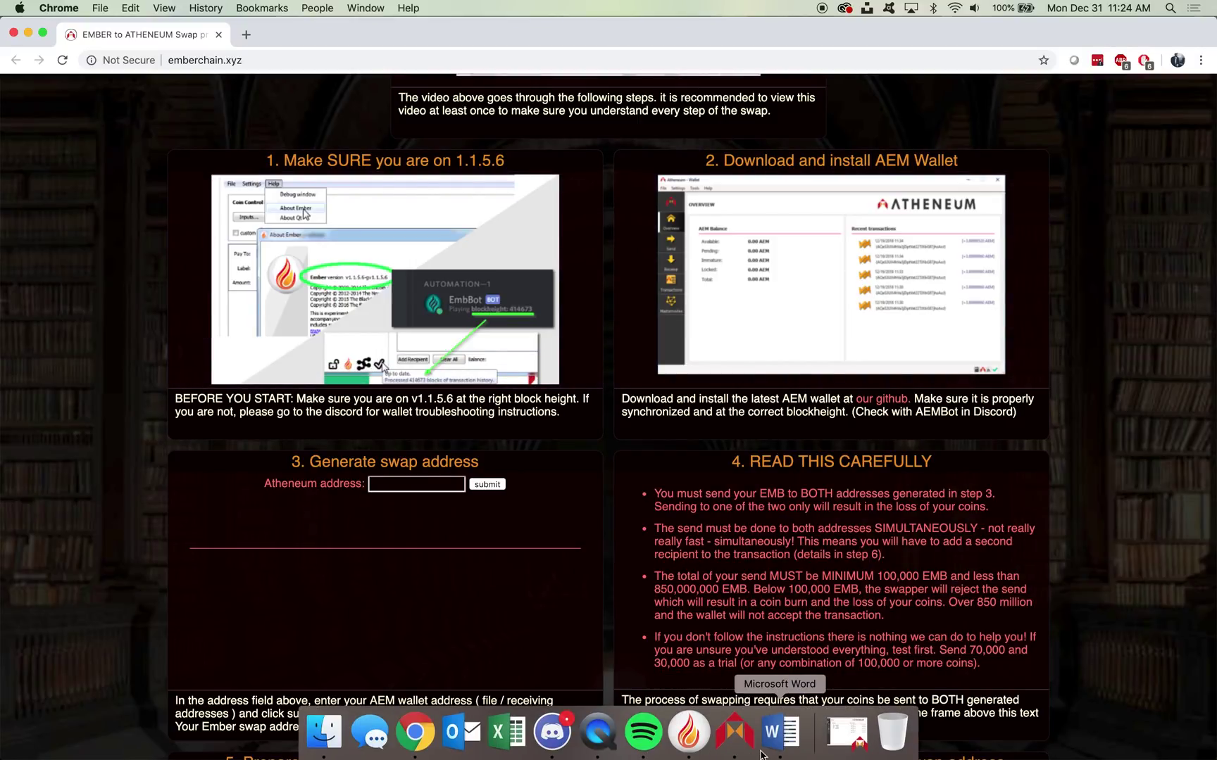
Step: Open the AtheneumChain/Ember GitHub releases page for v1.1.5.6 from Word, then bring up Finder
{"action": "left_click", "coordinate": [781, 732]}
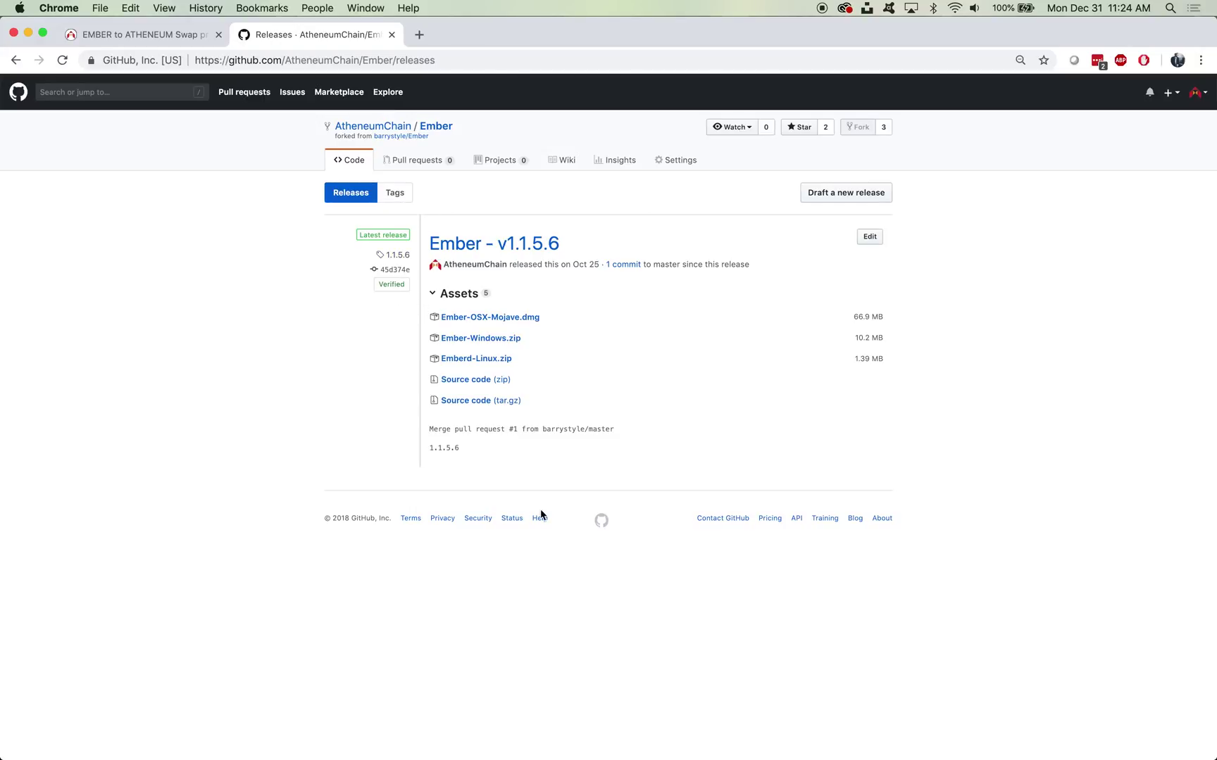
{"action": "mouse_move", "coordinate": [688, 746]}
{"action": "right_click", "coordinate": [191, 247]}
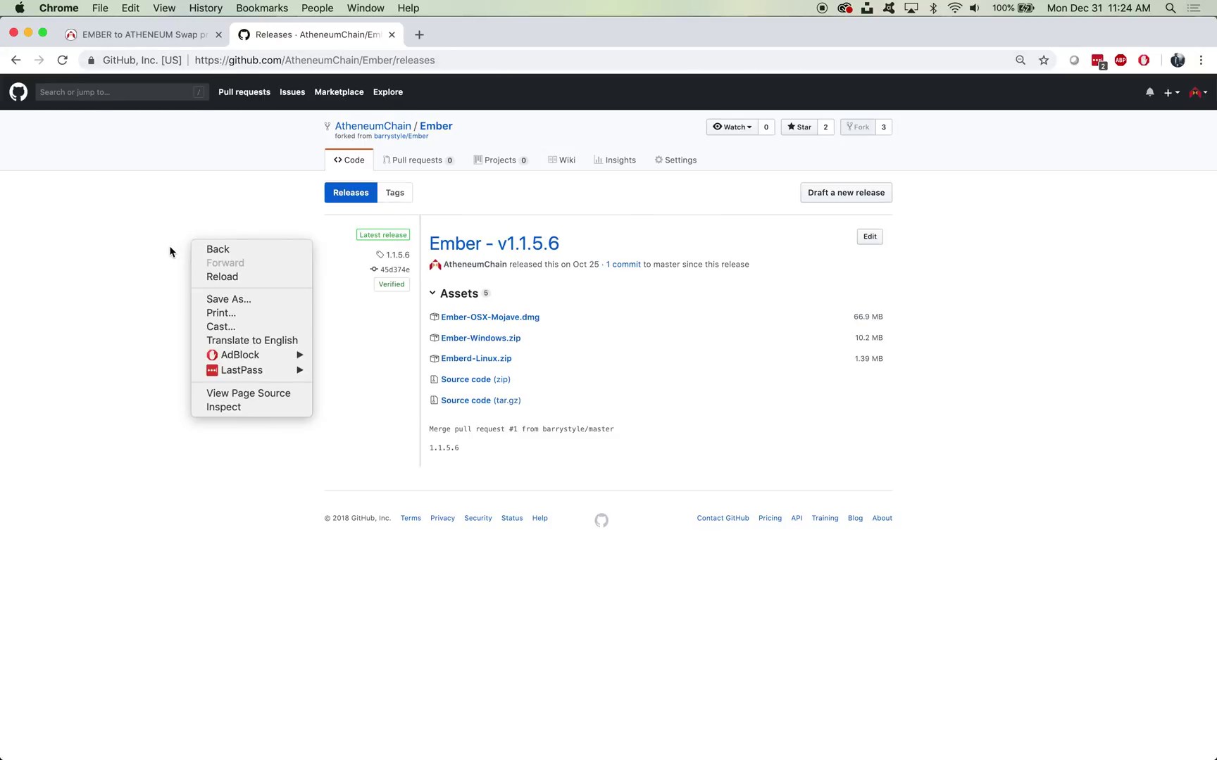
{"action": "left_click", "coordinate": [170, 249]}
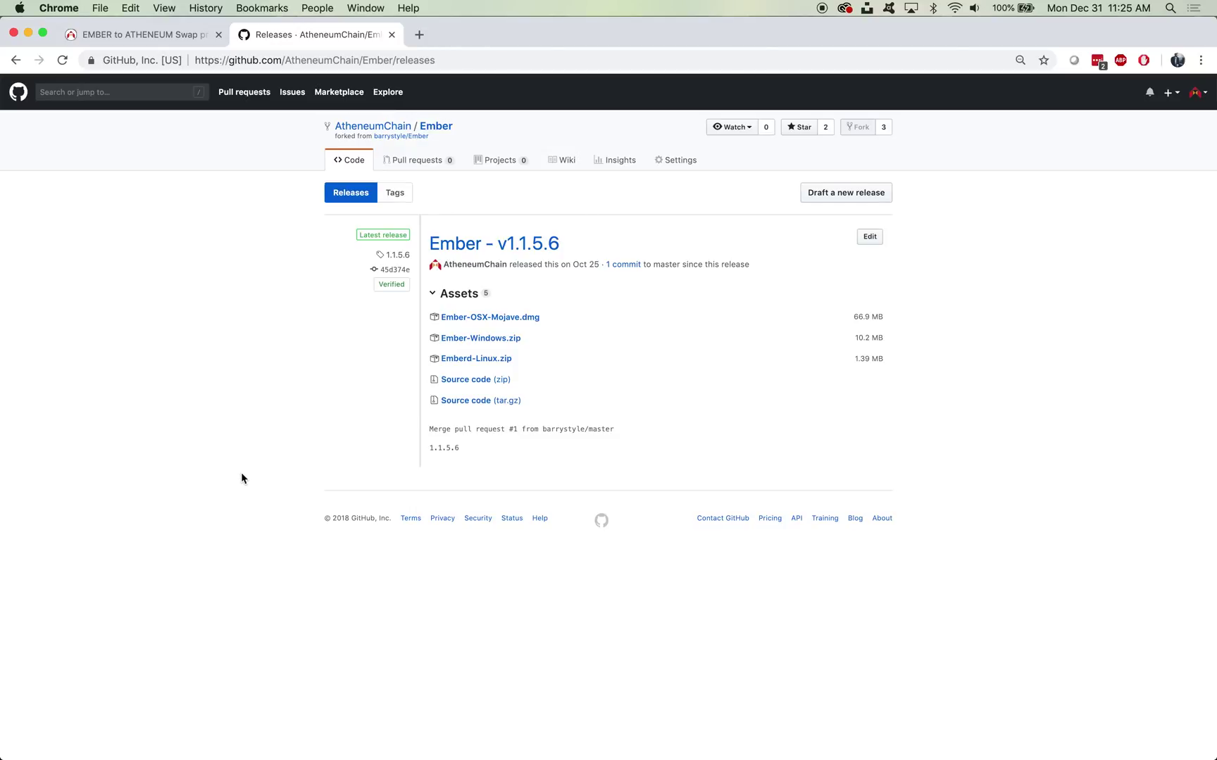
{"action": "left_click", "coordinate": [339, 745]}
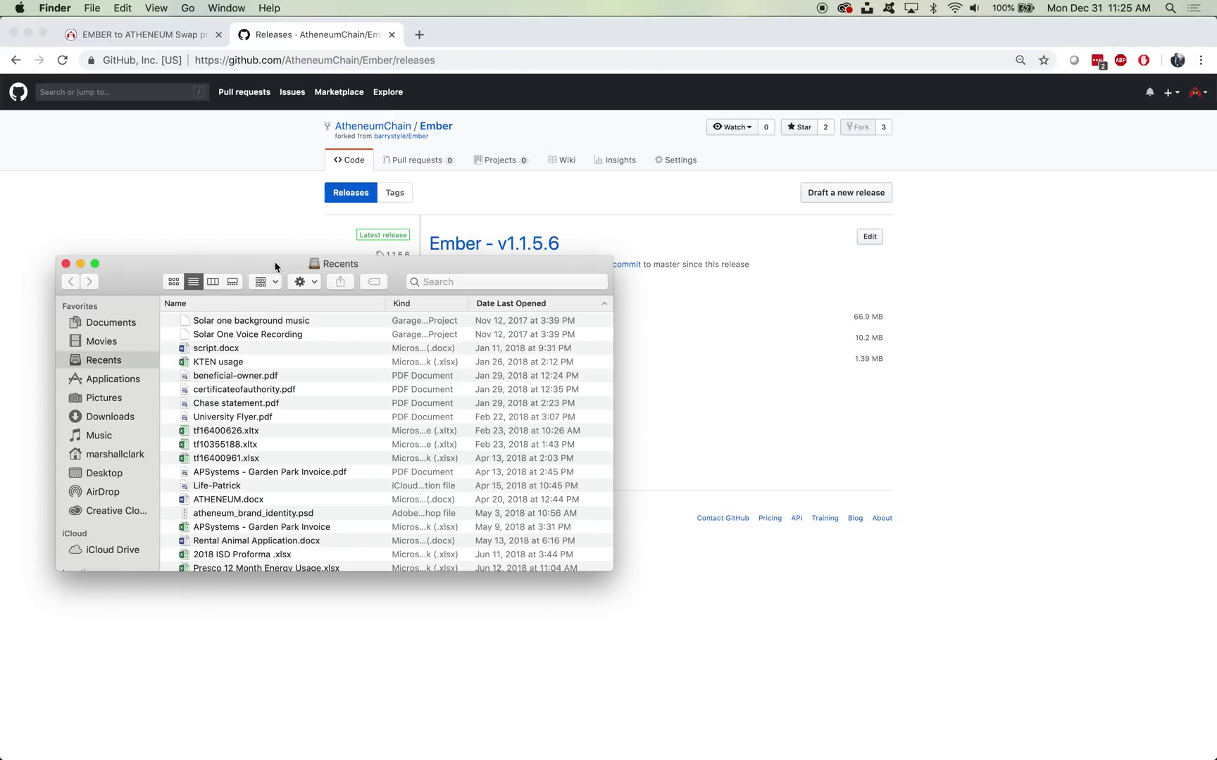
Step: Go to the user Library folder in Finder and scroll to find the Ember data folder
{"action": "left_click_drag", "start_coordinate": [275, 266], "coordinate": [294, 177]}
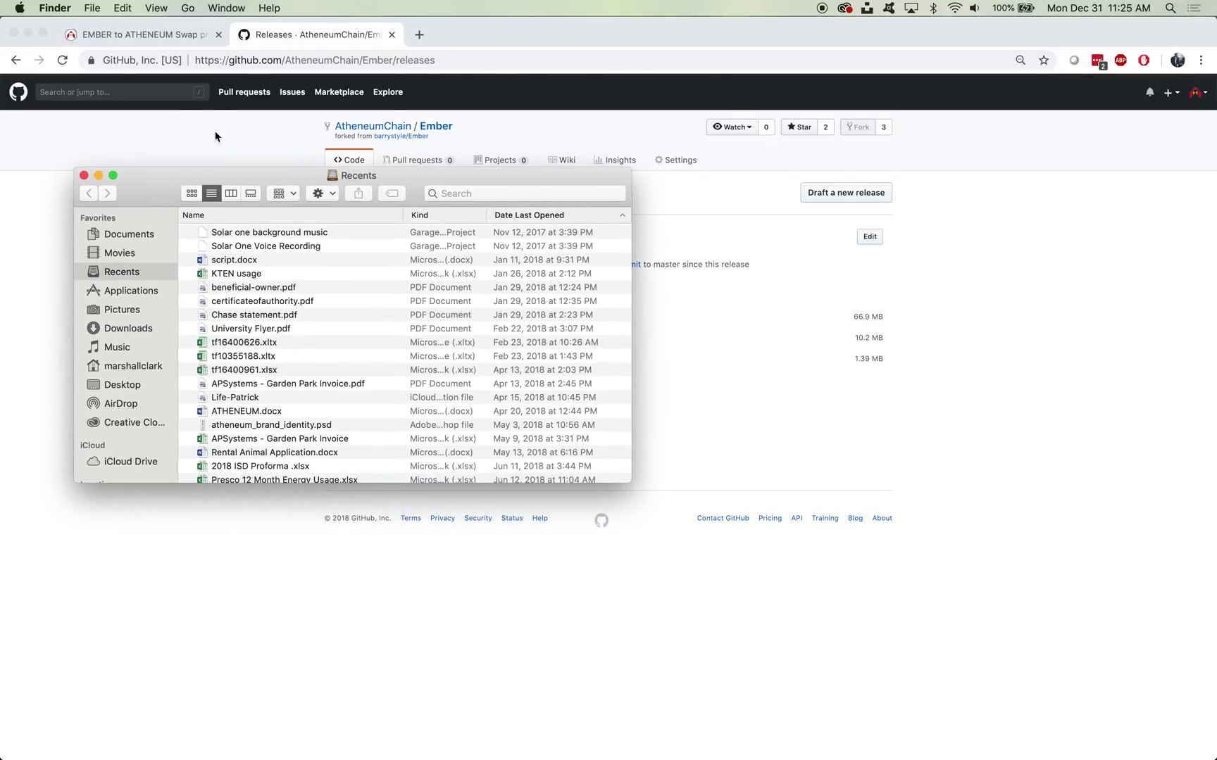
{"action": "left_click", "coordinate": [189, 7]}
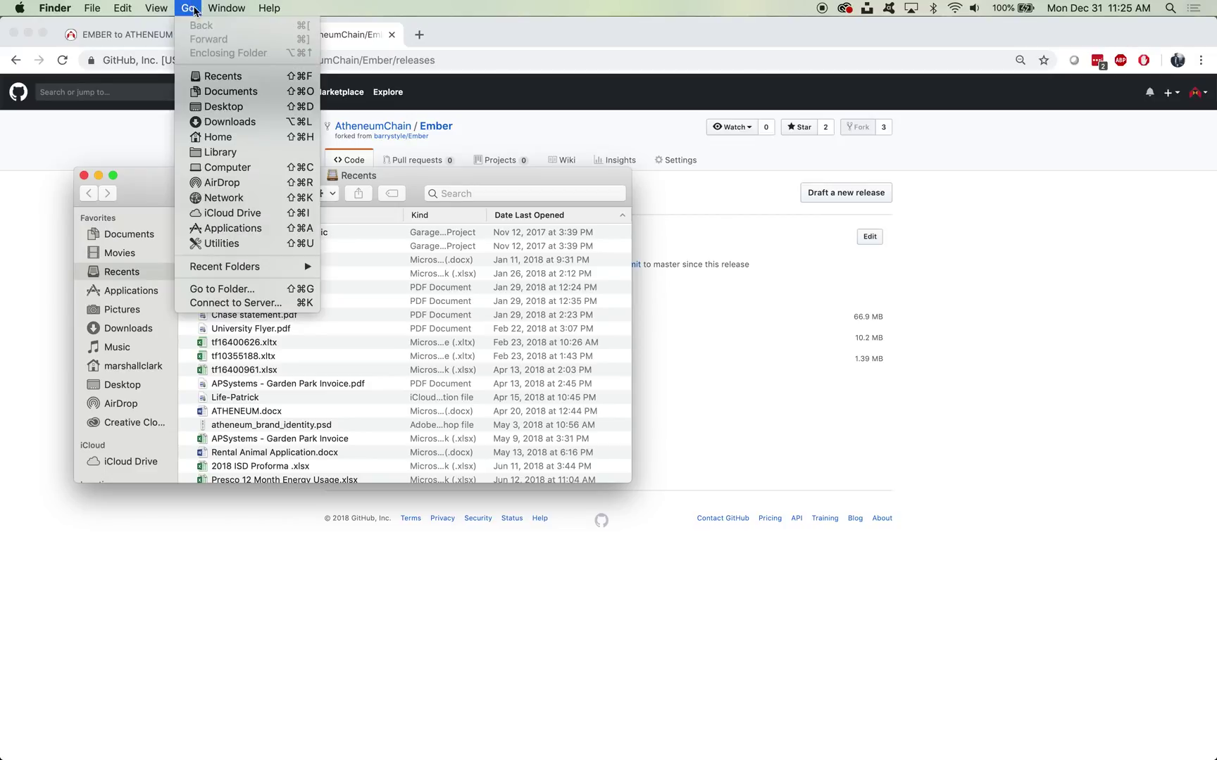
{"action": "left_click", "coordinate": [235, 152]}
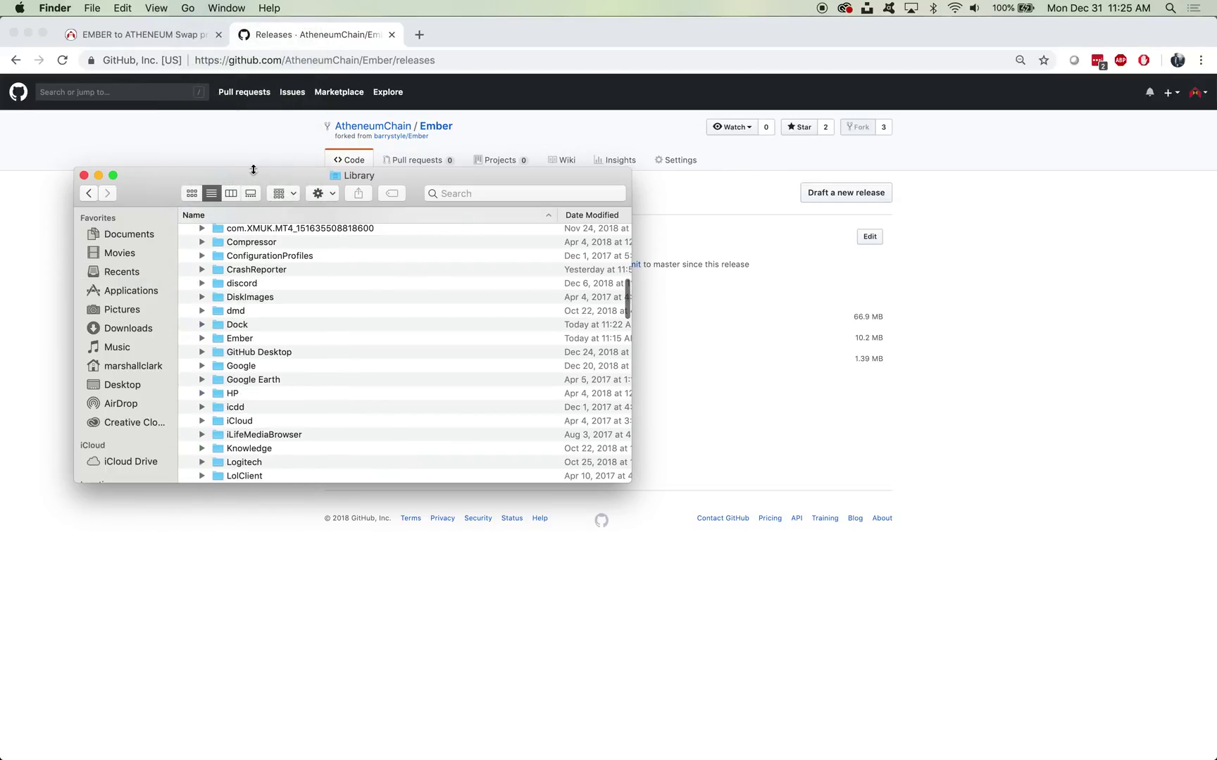
{"action": "scroll", "coordinate": [331, 386], "scroll_direction": "up", "scroll_amount": 15}
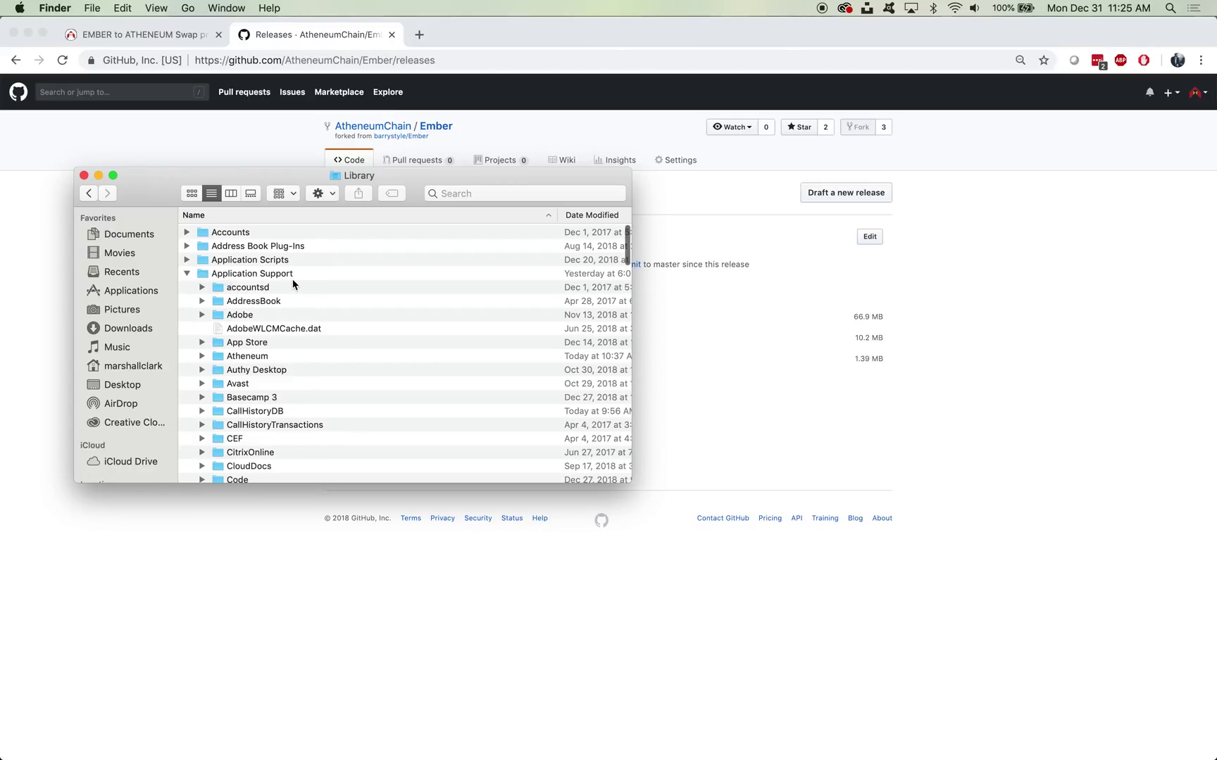
{"action": "scroll", "coordinate": [339, 367], "scroll_direction": "down", "scroll_amount": 6}
{"action": "scroll", "coordinate": [343, 367], "scroll_direction": "down", "scroll_amount": 6}
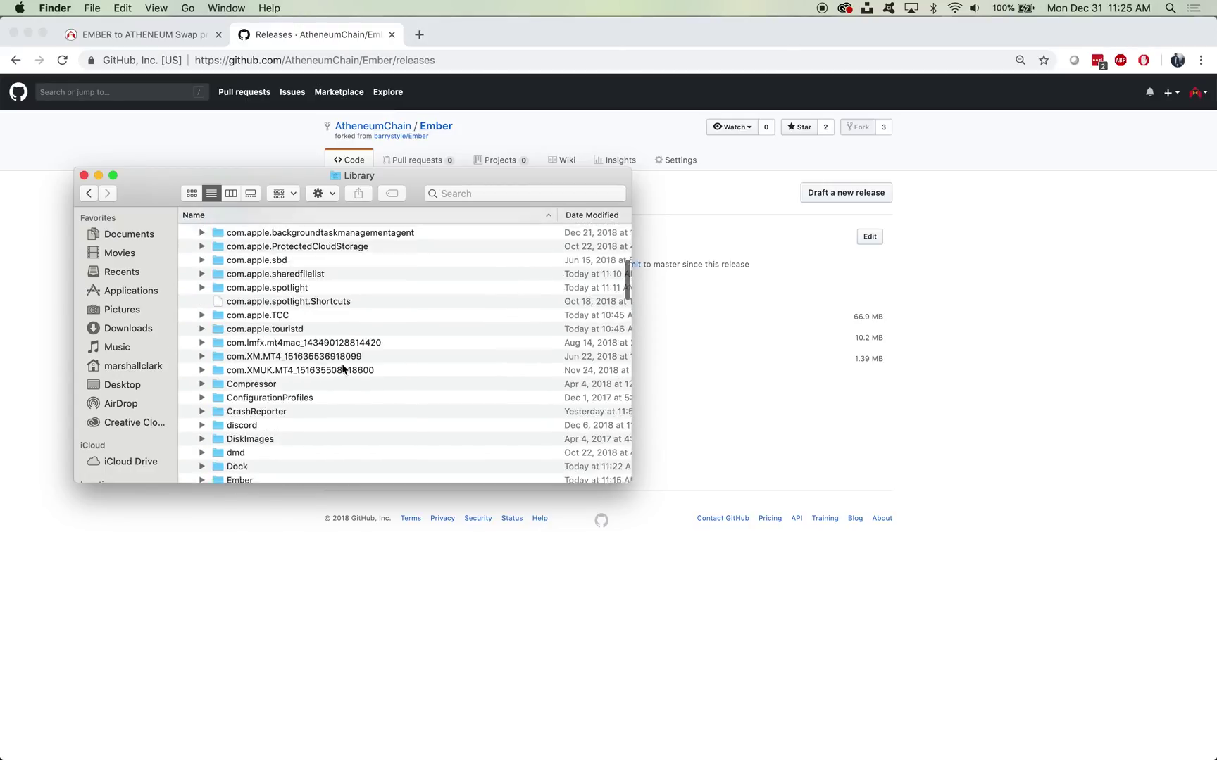
Step: Open the Ember data folder, review blk0001.dat through txleveldb beside wallet.dat, then close Finder
{"action": "left_click", "coordinate": [249, 401]}
{"action": "double_click", "coordinate": [249, 401]}
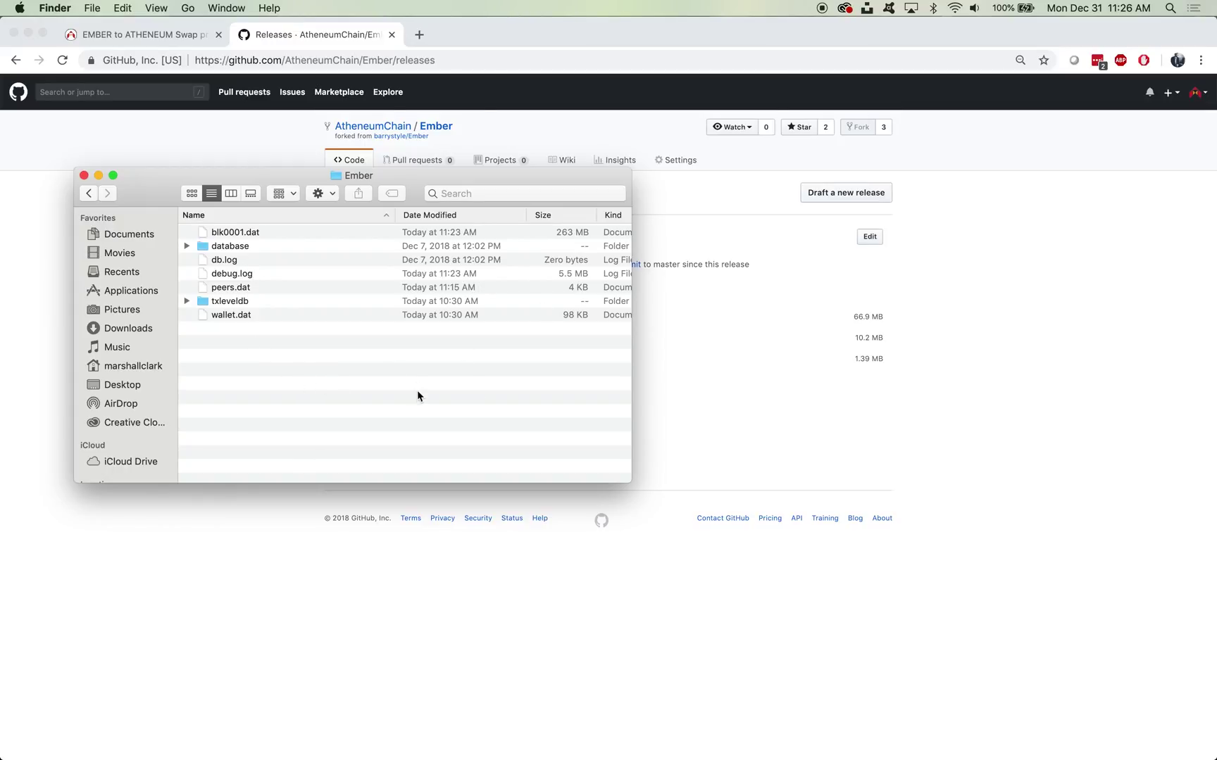
{"action": "left_click", "coordinate": [237, 234]}
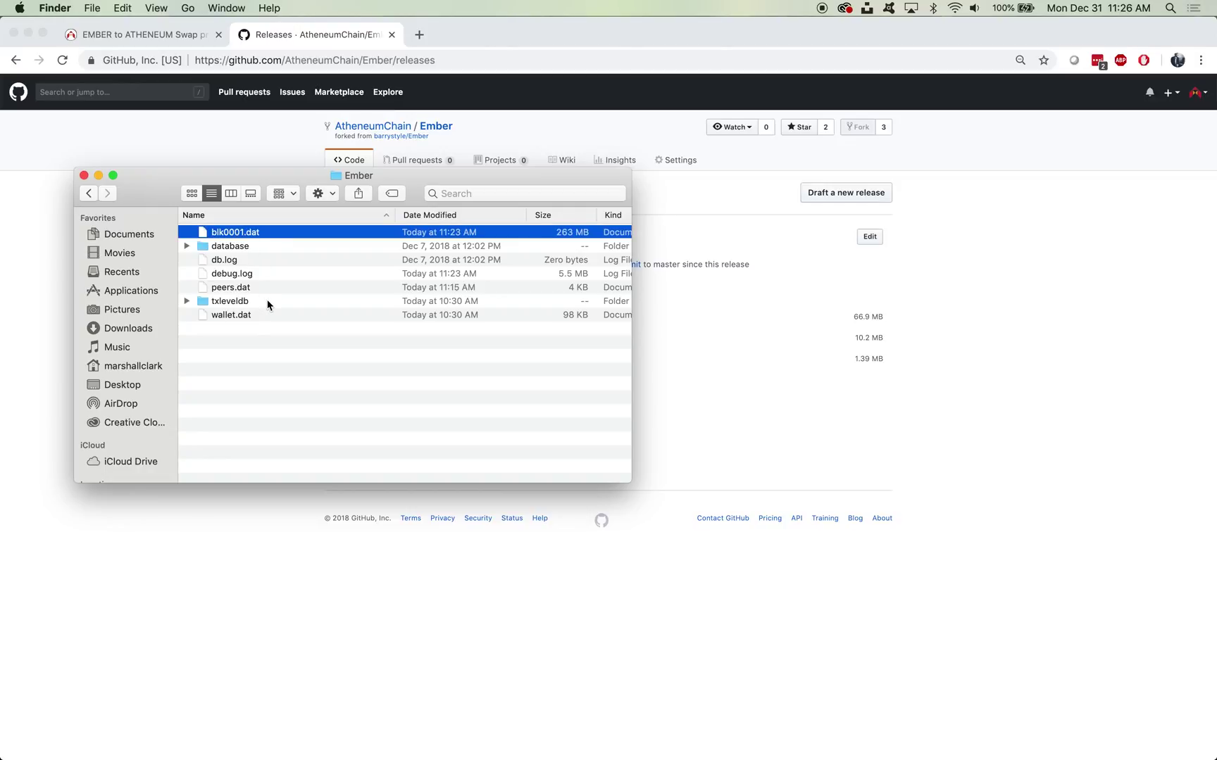
{"action": "left_click", "coordinate": [268, 303], "text": "shift"}
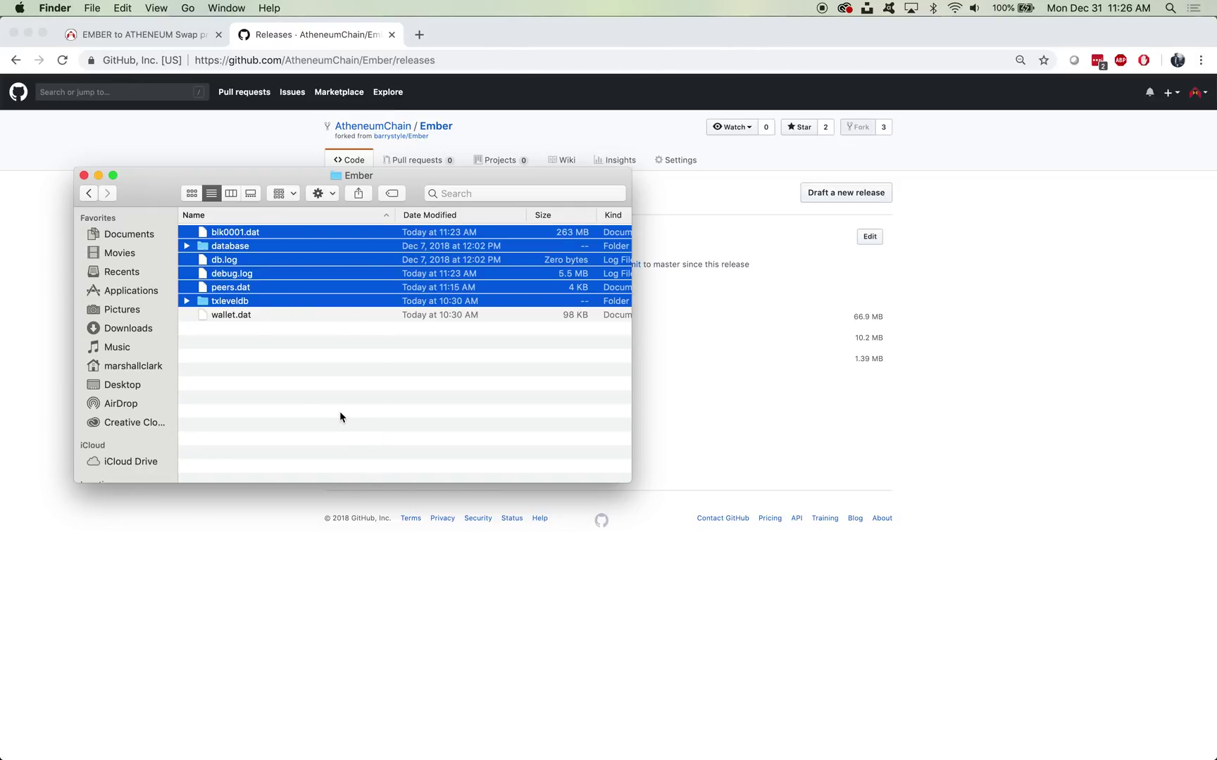
{"action": "left_click", "coordinate": [321, 355]}
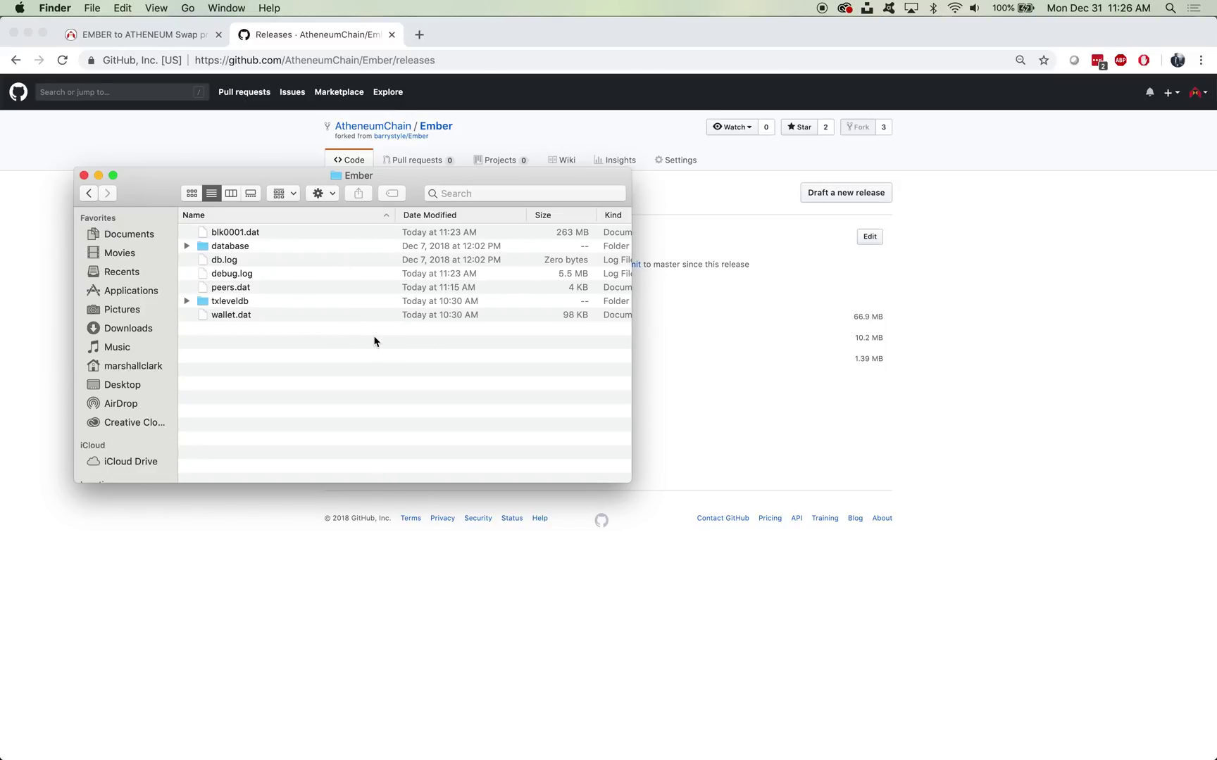
{"action": "left_click", "coordinate": [84, 175]}
{"action": "left_click", "coordinate": [233, 326]}
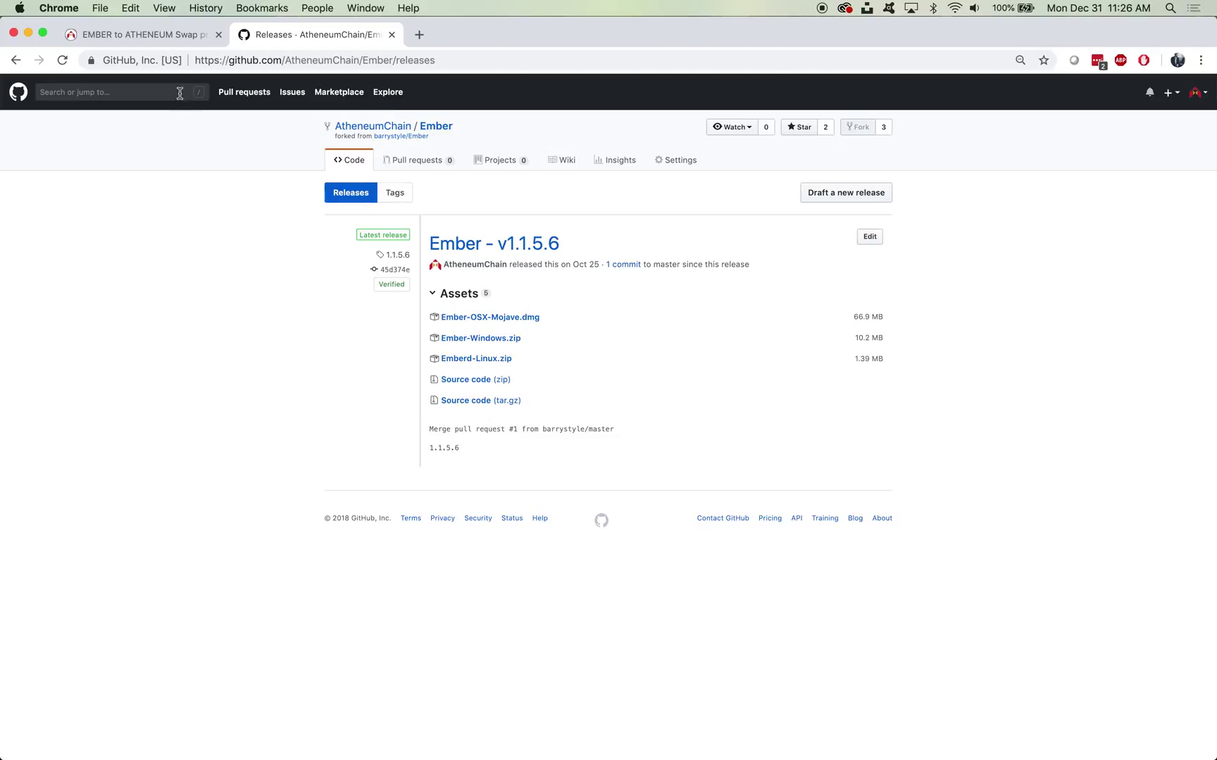
Step: Close the Ember releases tab, keeping the swap page, and return to the Word notes
{"action": "left_click", "coordinate": [137, 35]}
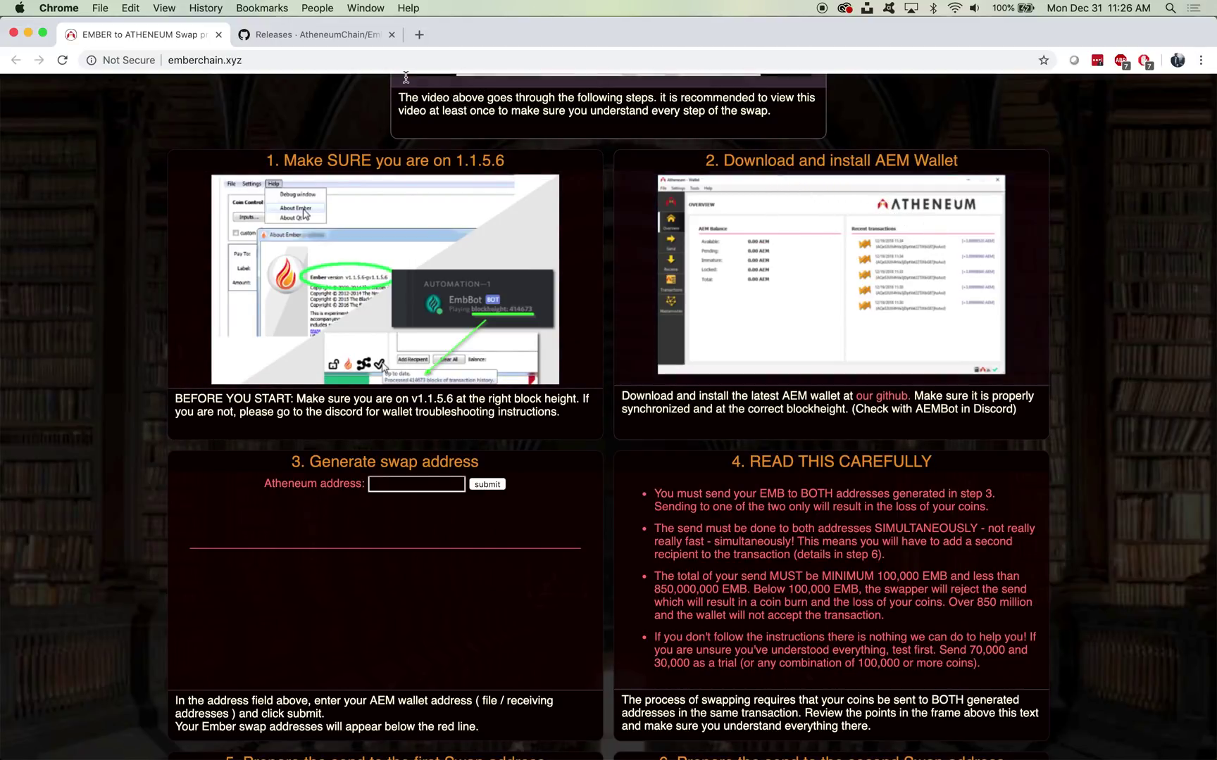
{"action": "left_click", "coordinate": [392, 35]}
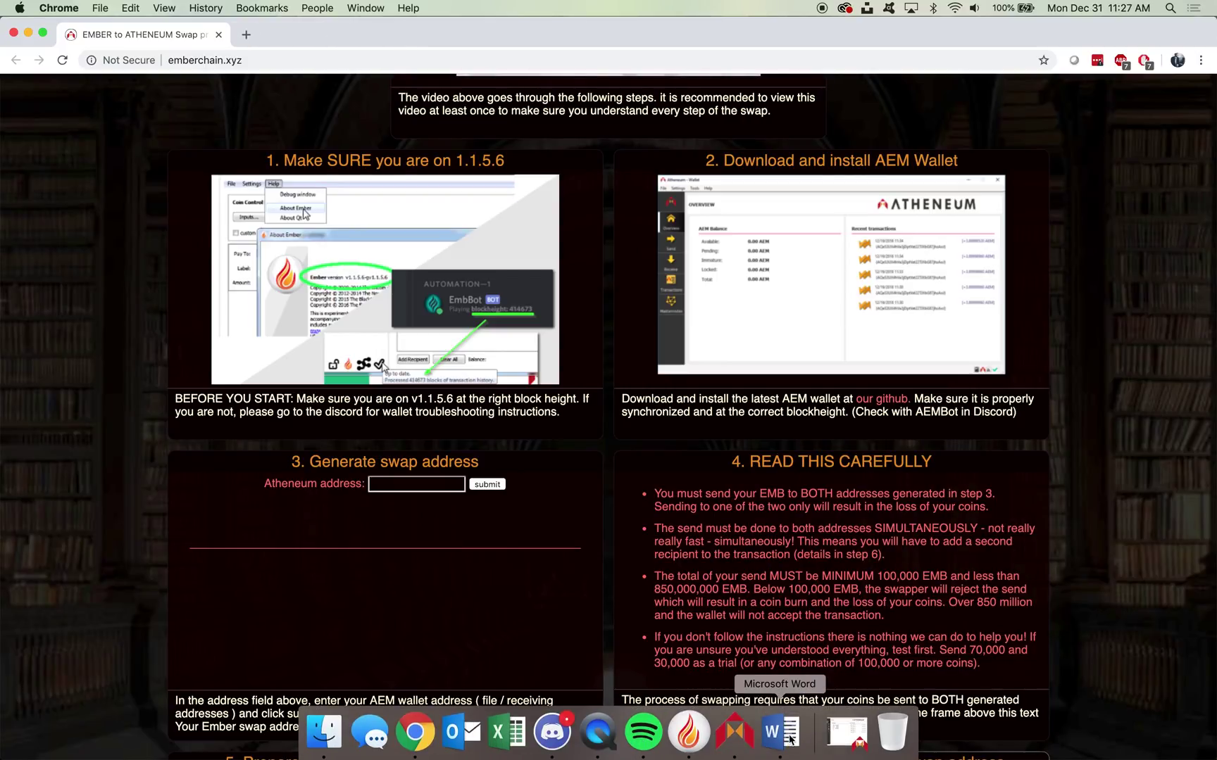
{"action": "left_click", "coordinate": [780, 732]}
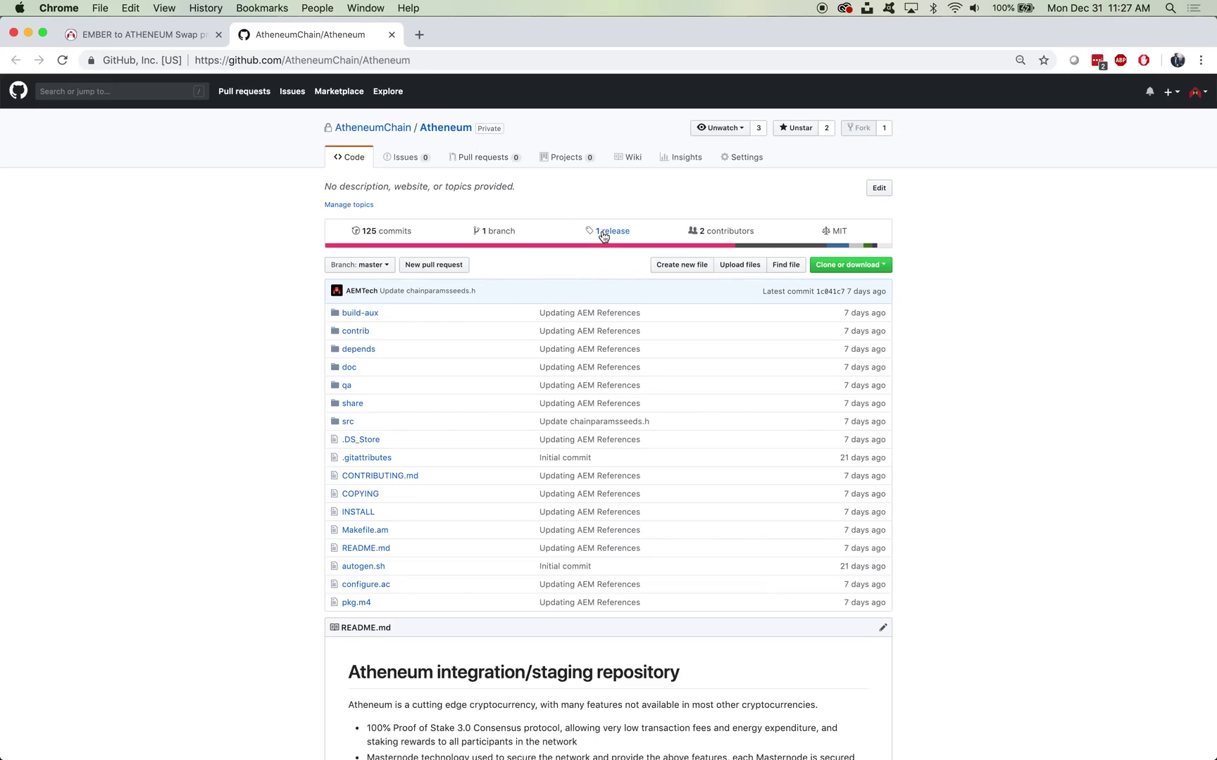
Step: View the Atheneum Binaries v1.0.0.1 release, then open explorer.atheneumchain.io from the Word notes
{"action": "left_click", "coordinate": [616, 235]}
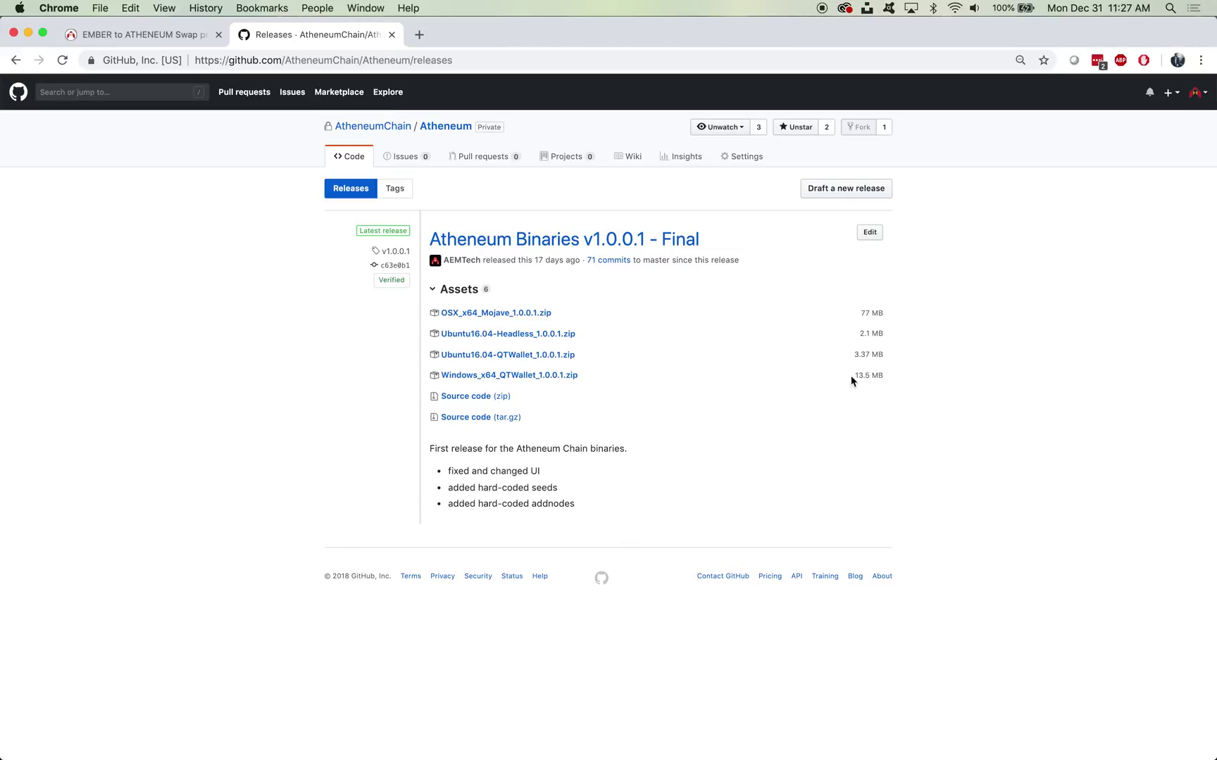
{"action": "left_click", "coordinate": [146, 35]}
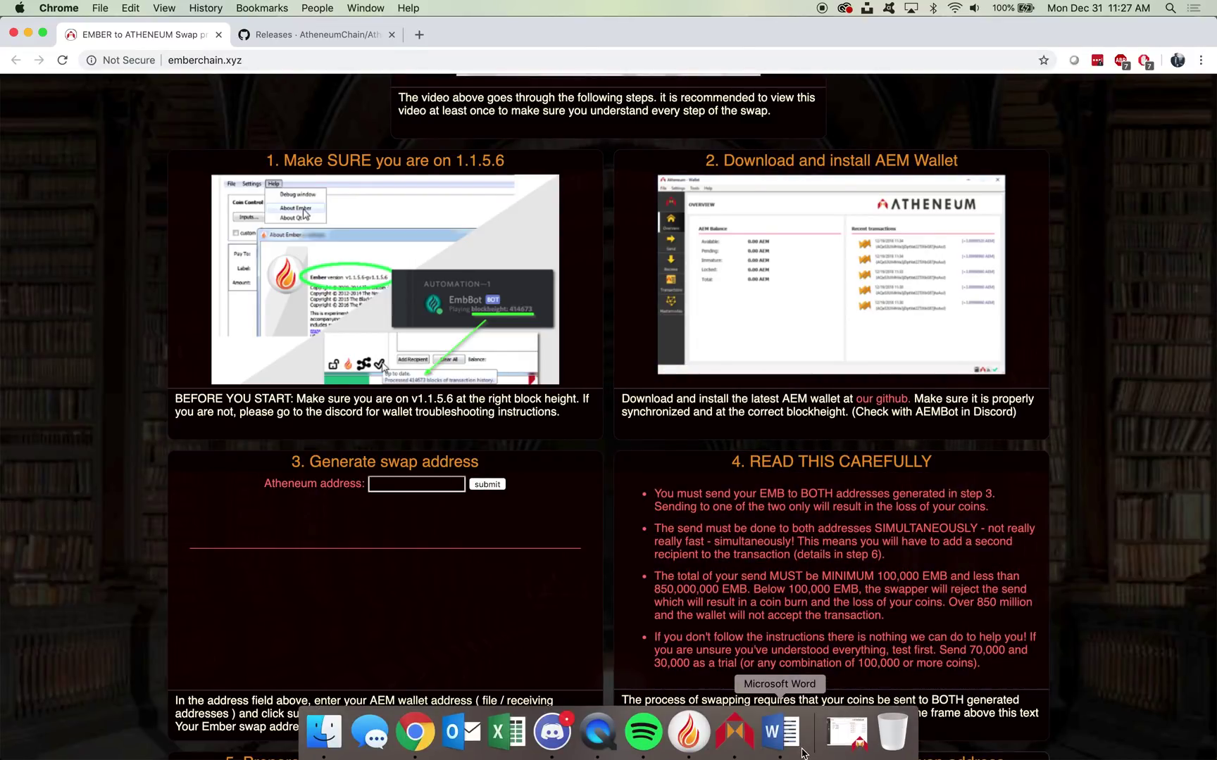
{"action": "left_click", "coordinate": [797, 748]}
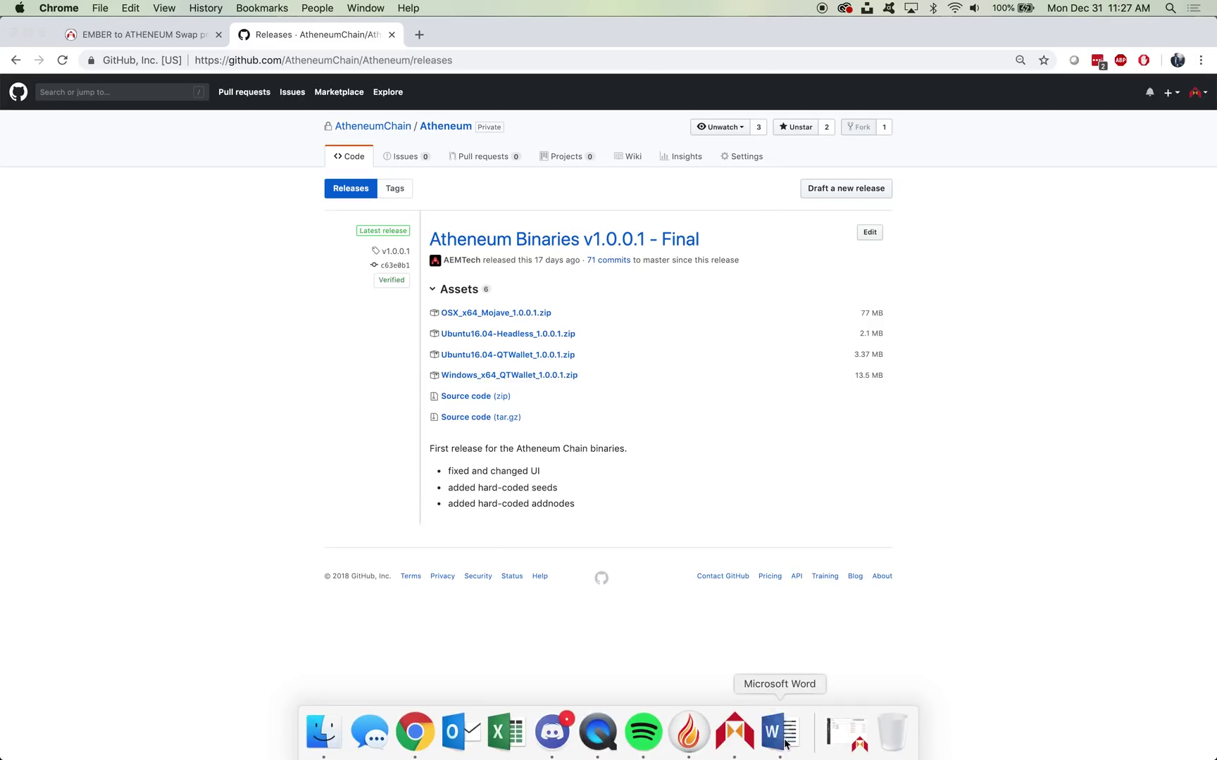
{"action": "left_click", "coordinate": [834, 297]}
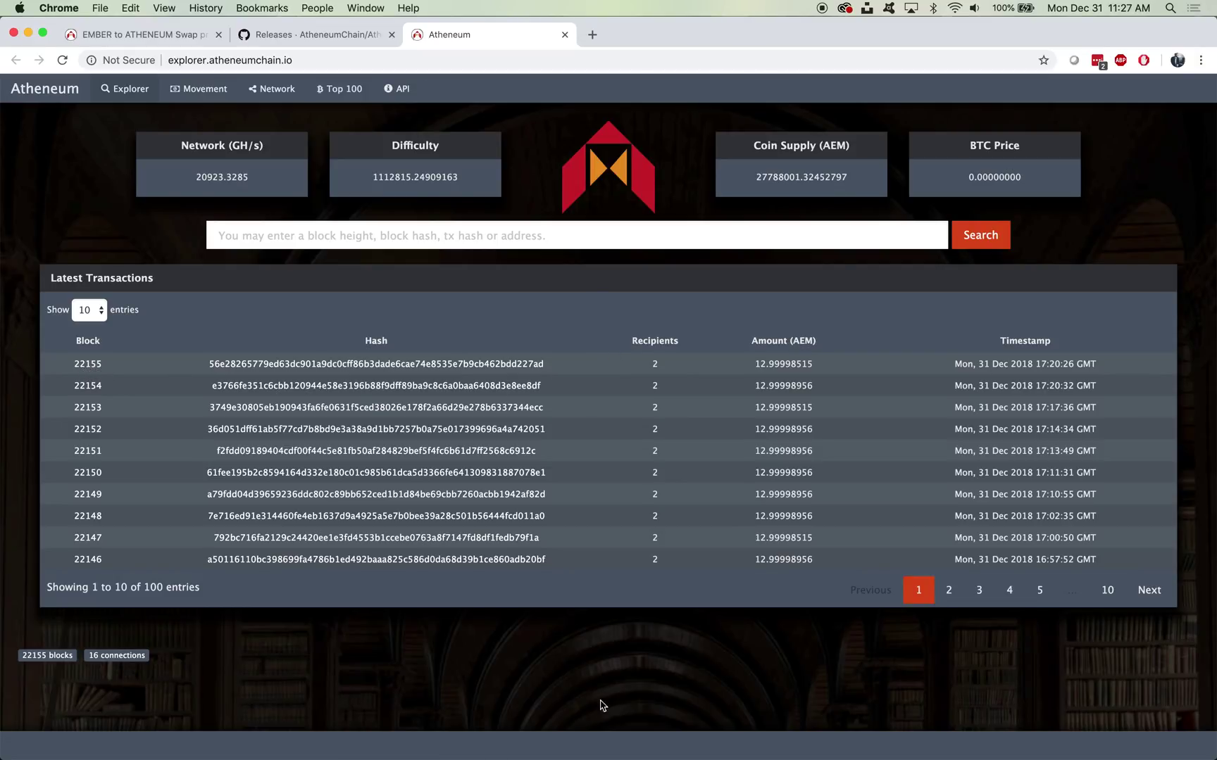
{"action": "left_click", "coordinate": [564, 743]}
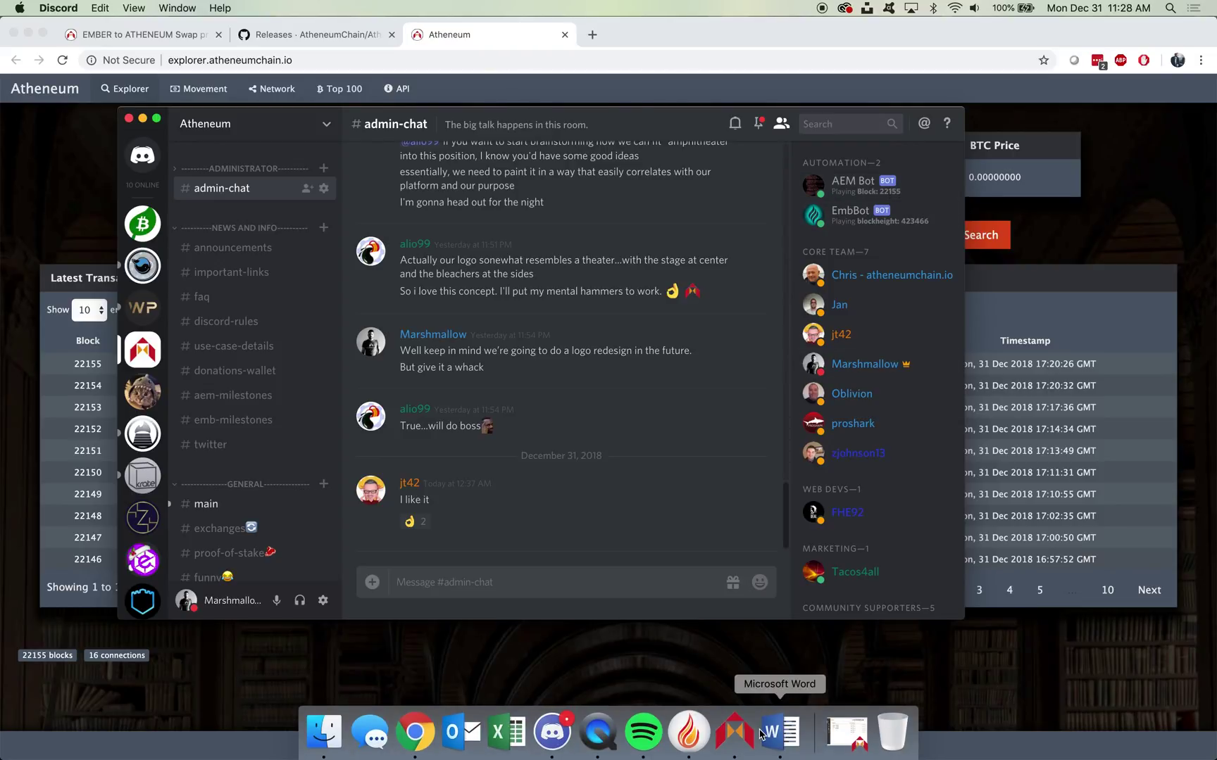
{"action": "left_click", "coordinate": [856, 743]}
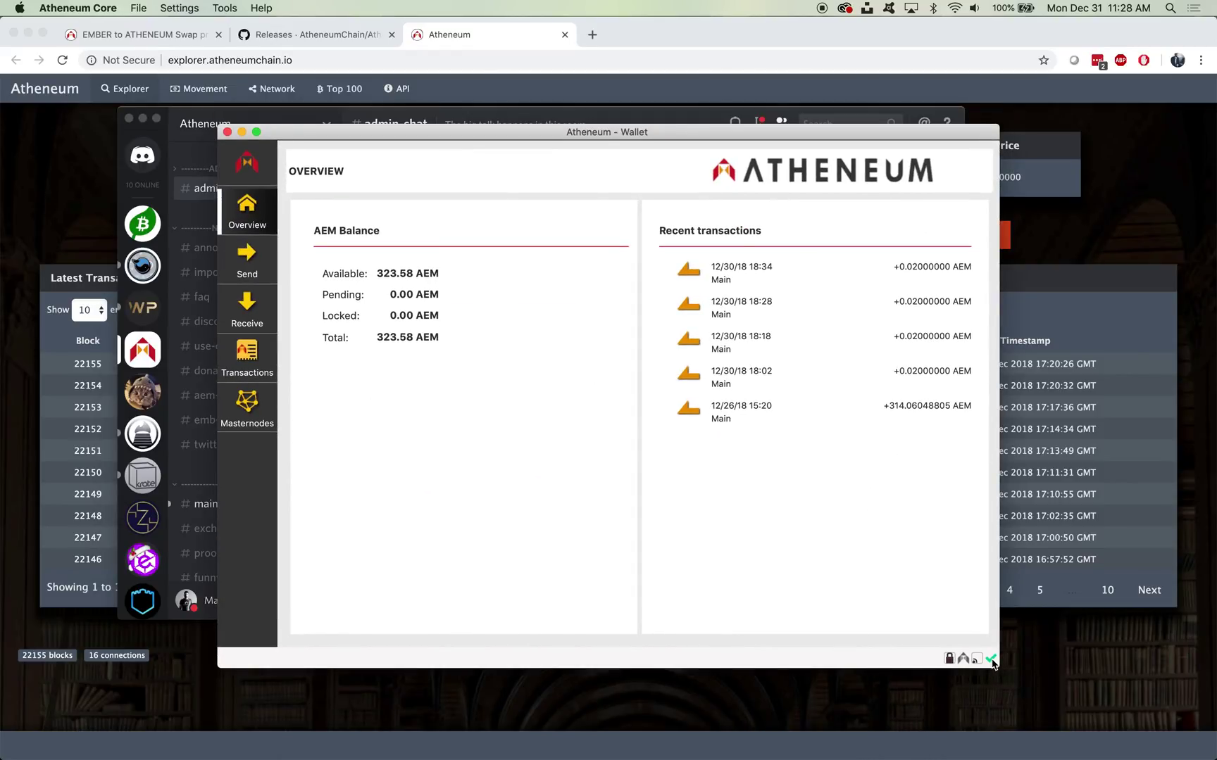
{"action": "mouse_move", "coordinate": [992, 662]}
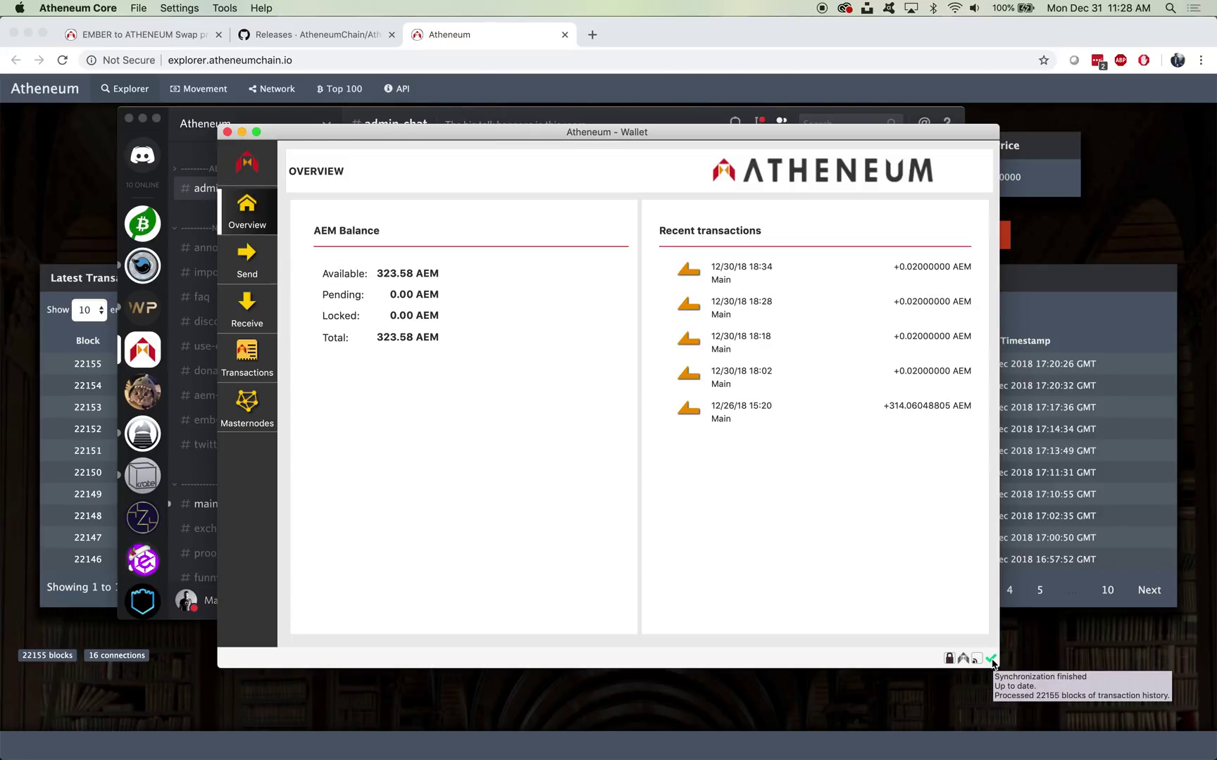
{"action": "left_click", "coordinate": [1037, 660]}
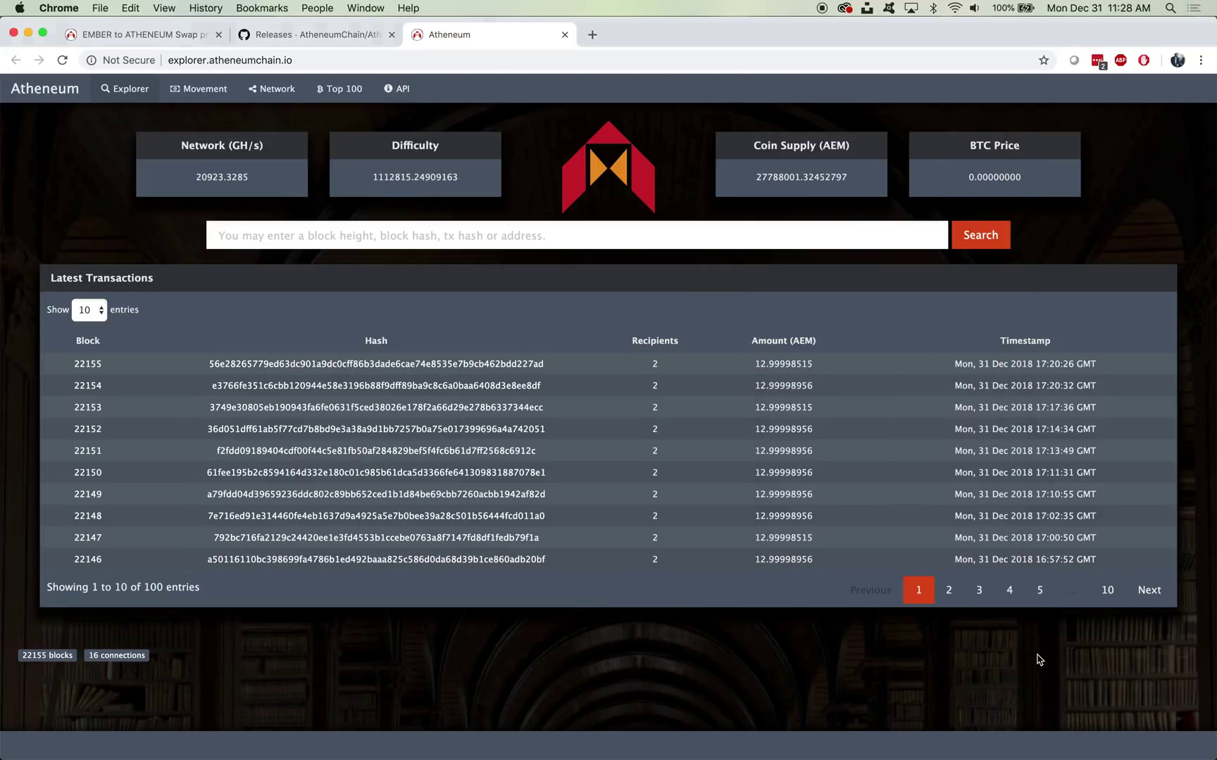
Step: Return to the EMBER to ATHENEUM Swap tab and scroll to step 3, Generate swap address
{"action": "left_click", "coordinate": [143, 41]}
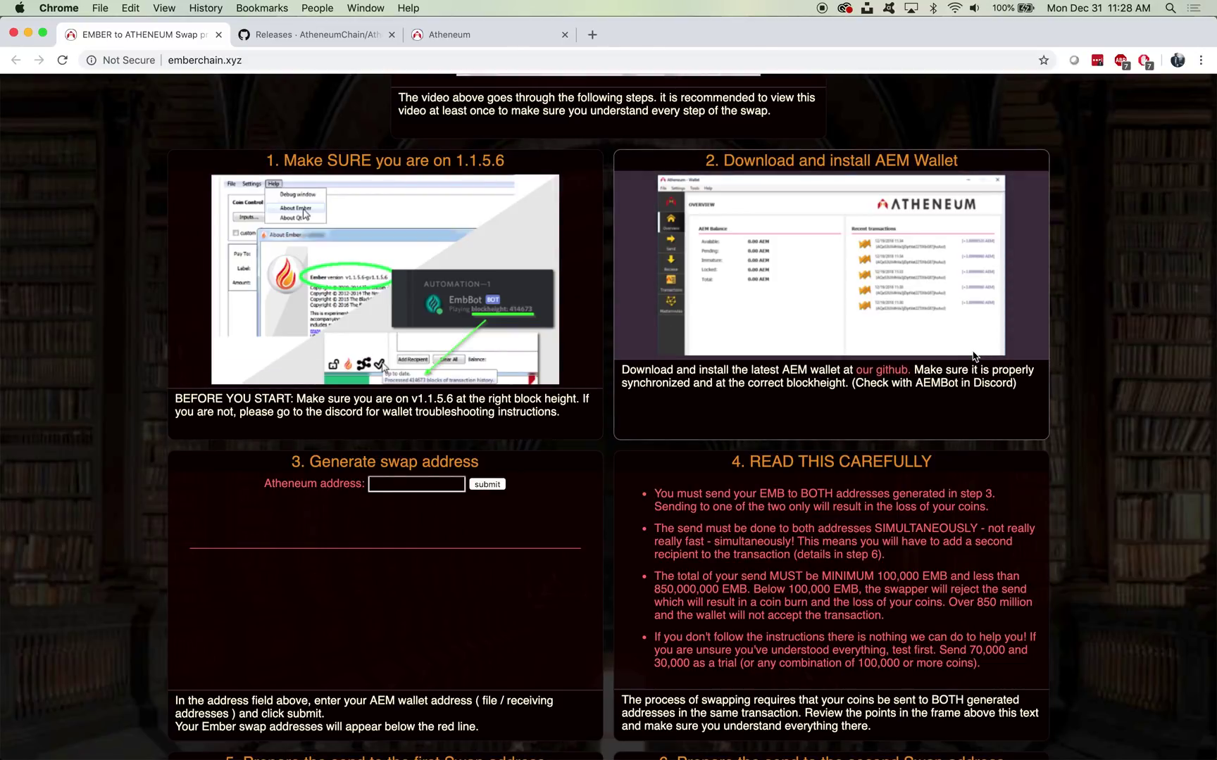
{"action": "scroll", "coordinate": [1135, 442], "scroll_direction": "down", "scroll_amount": 1}
{"action": "scroll", "coordinate": [1135, 442], "scroll_direction": "down", "scroll_amount": 2}
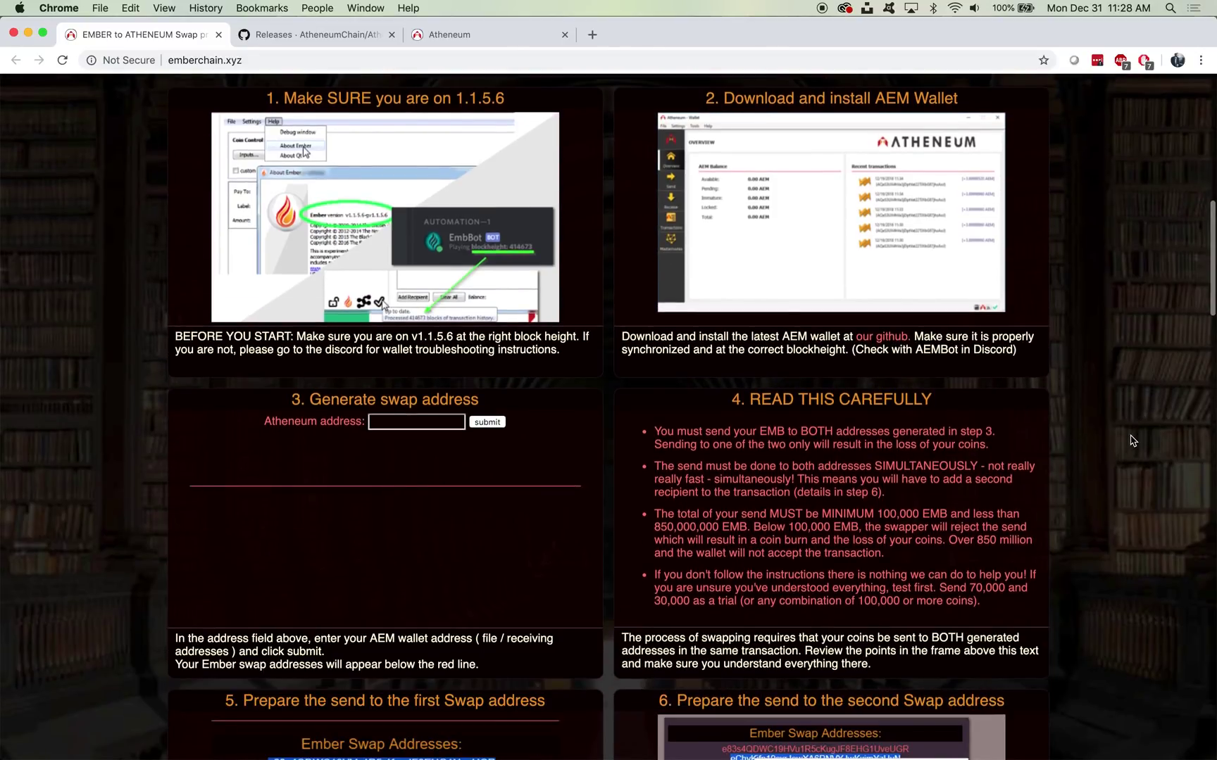
{"action": "scroll", "coordinate": [1129, 439], "scroll_direction": "down", "scroll_amount": 1}
{"action": "scroll", "coordinate": [1129, 439], "scroll_direction": "down", "scroll_amount": 8}
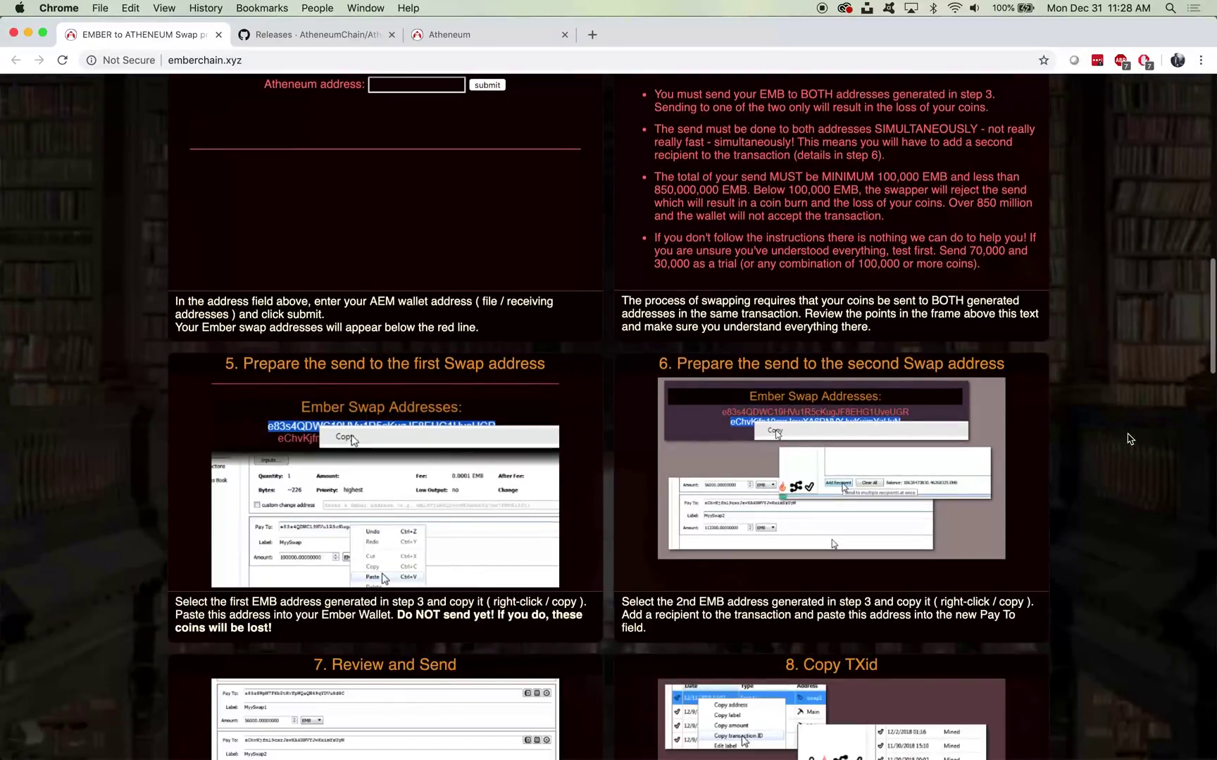
{"action": "scroll", "coordinate": [1132, 438], "scroll_direction": "up", "scroll_amount": 2}
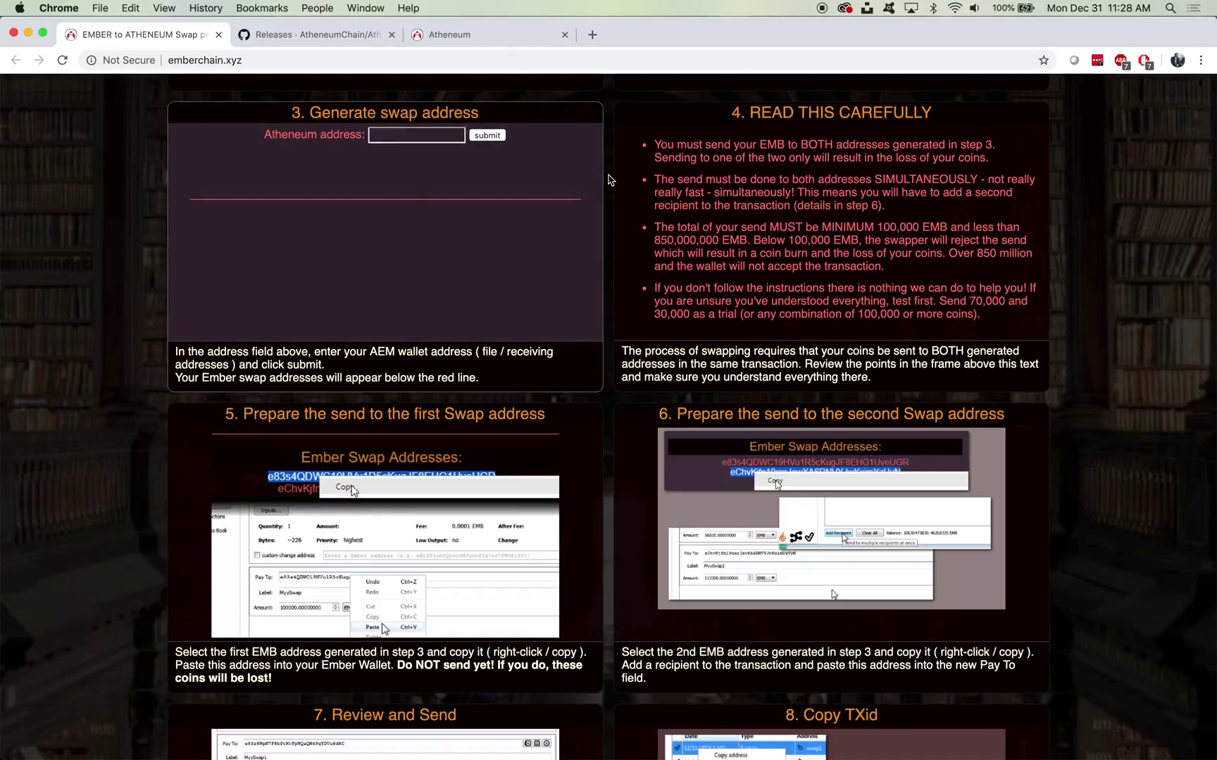
{"action": "mouse_move", "coordinate": [767, 755]}
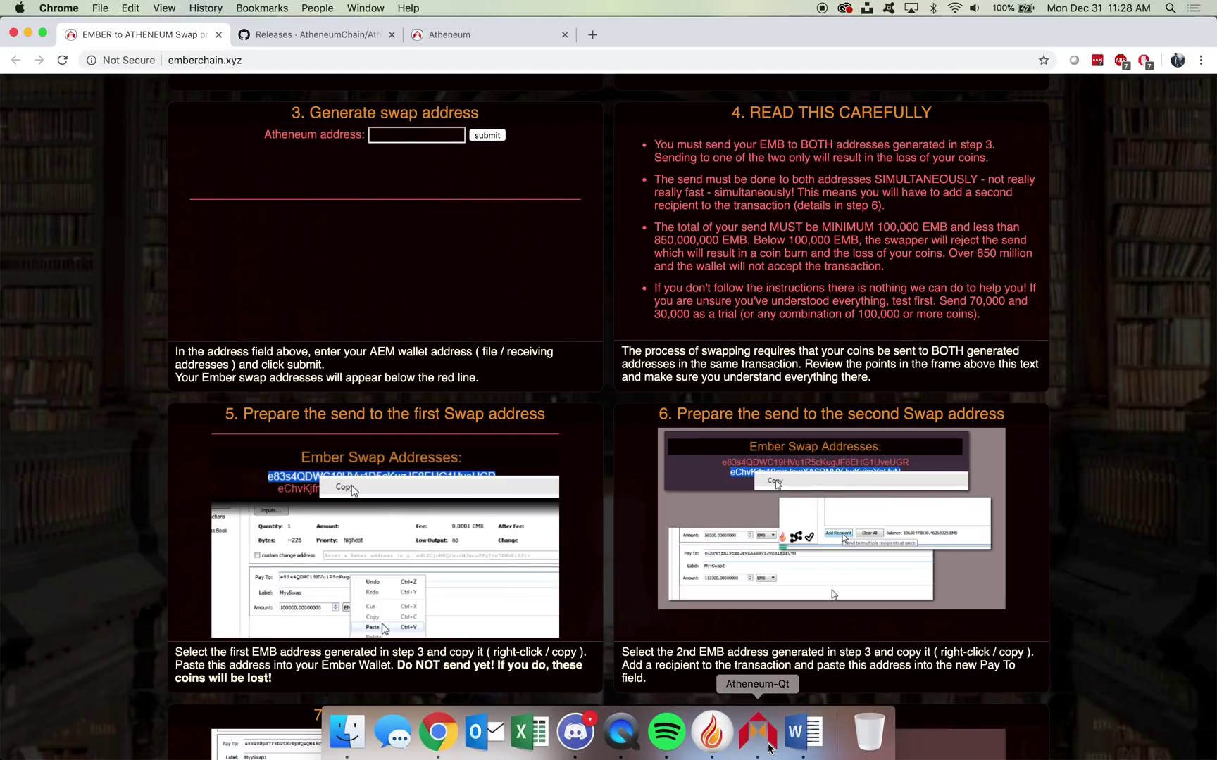
Step: Generate a new Atheneum-Qt receiving address with Request payment and copy it
{"action": "left_click", "coordinate": [770, 748]}
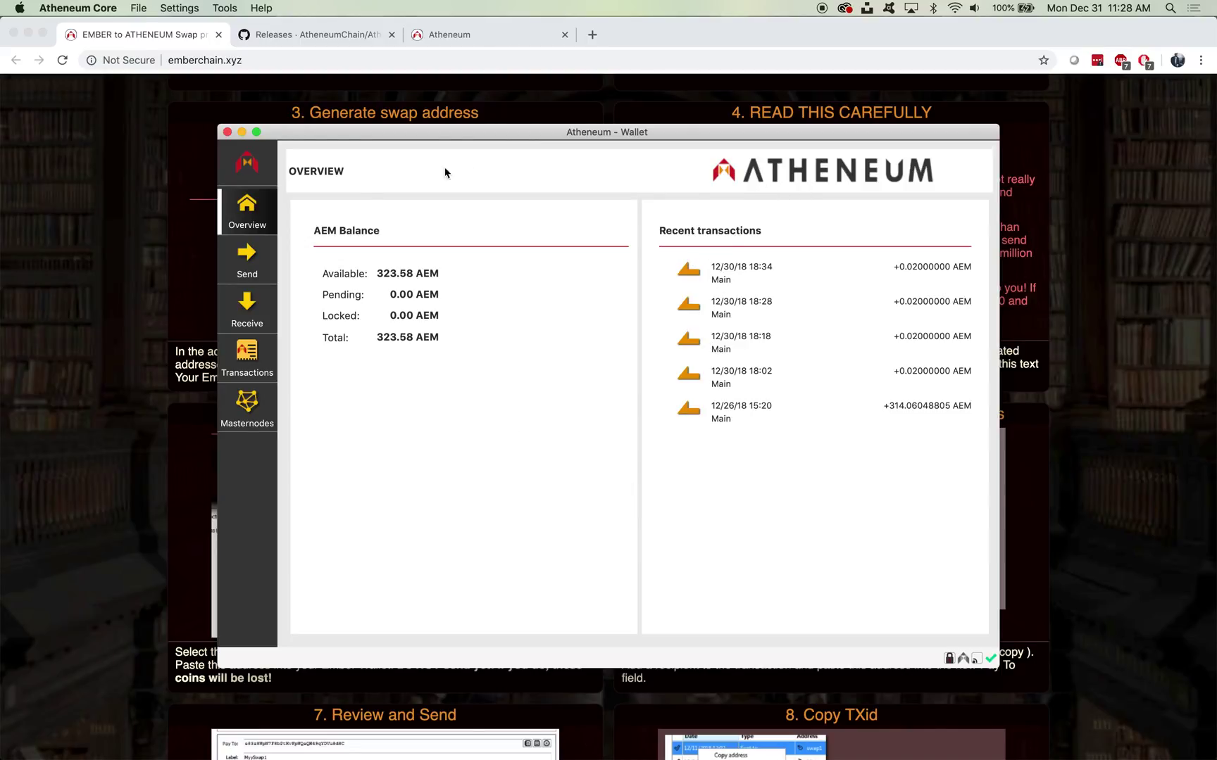
{"action": "left_click", "coordinate": [255, 307]}
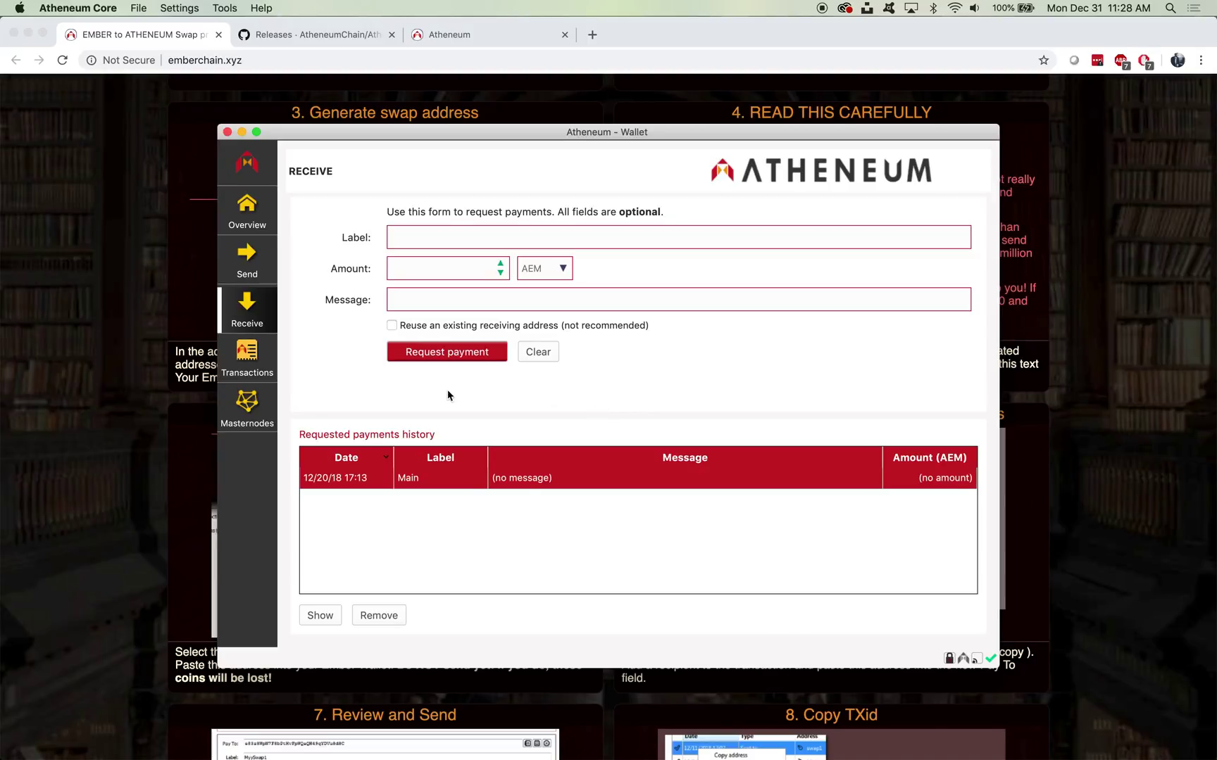
{"action": "left_click", "coordinate": [428, 359]}
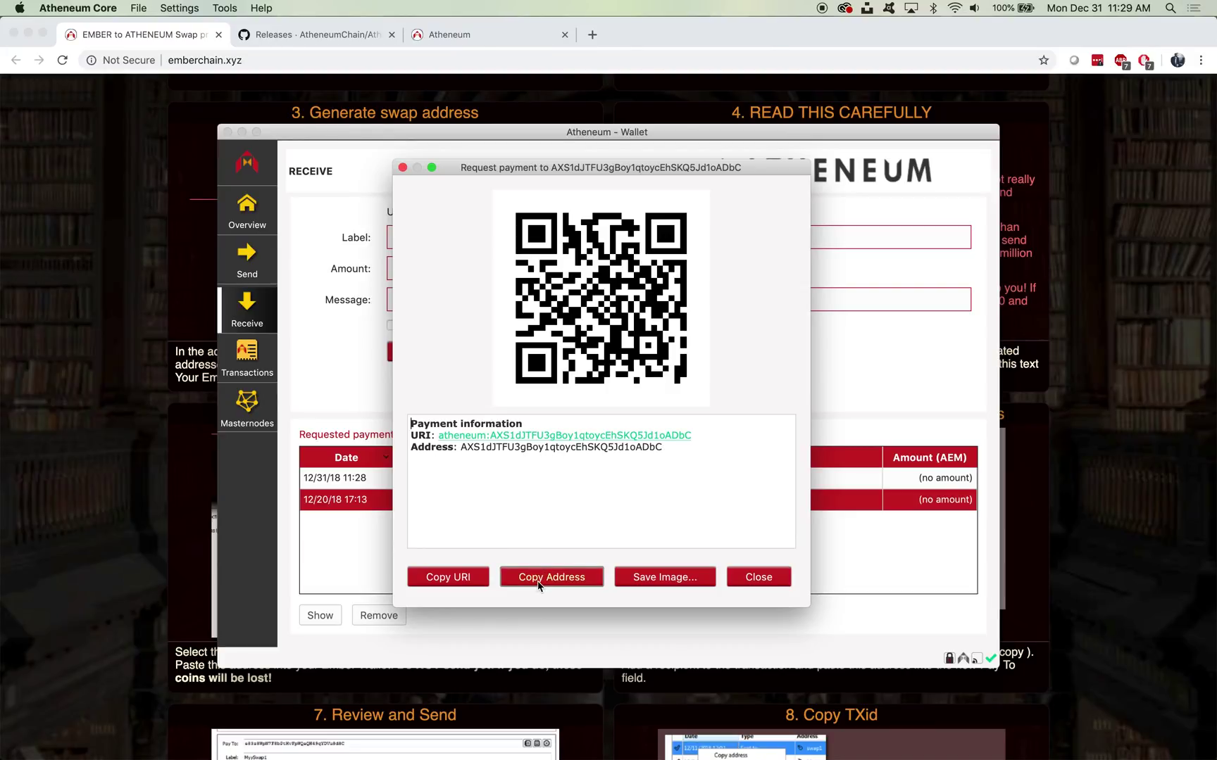
{"action": "left_click", "coordinate": [741, 583]}
Step: Paste the Atheneum address into the swap form, submit it, and view the generated swap addresses
{"action": "left_click", "coordinate": [1084, 540]}
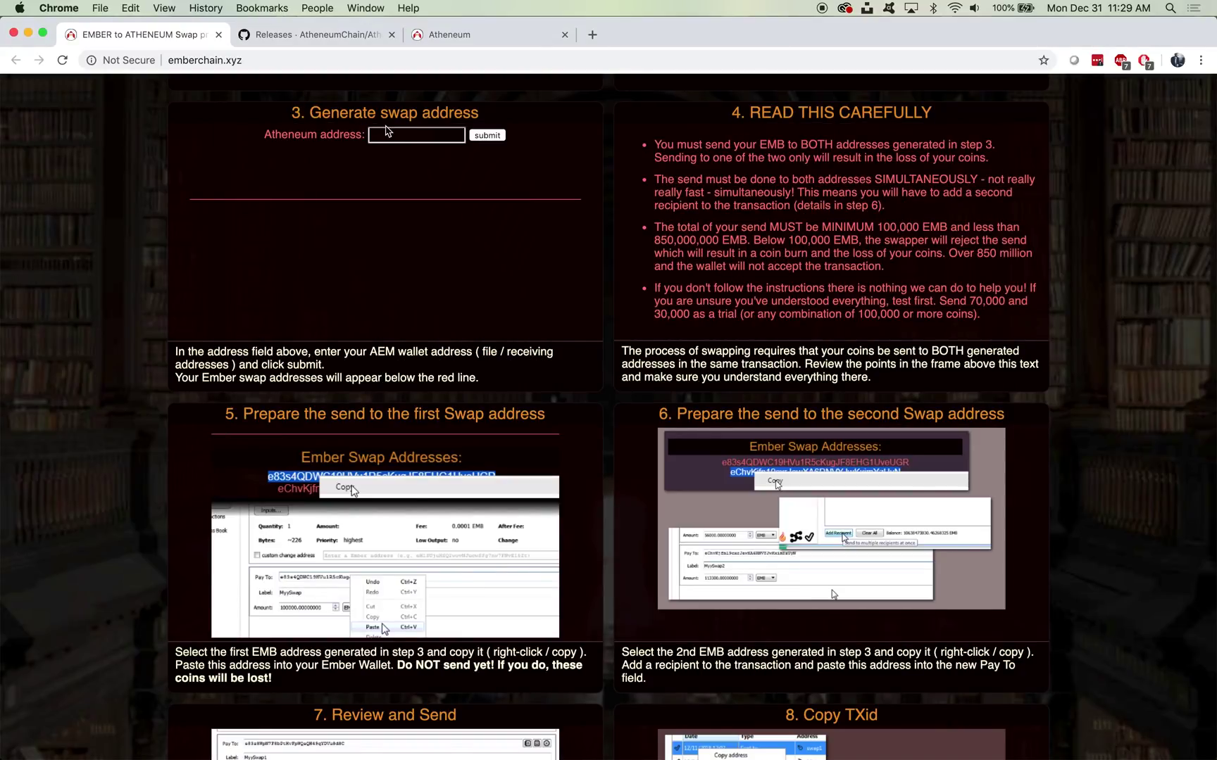
{"action": "left_click", "coordinate": [393, 138]}
{"action": "right_click", "coordinate": [393, 138]}
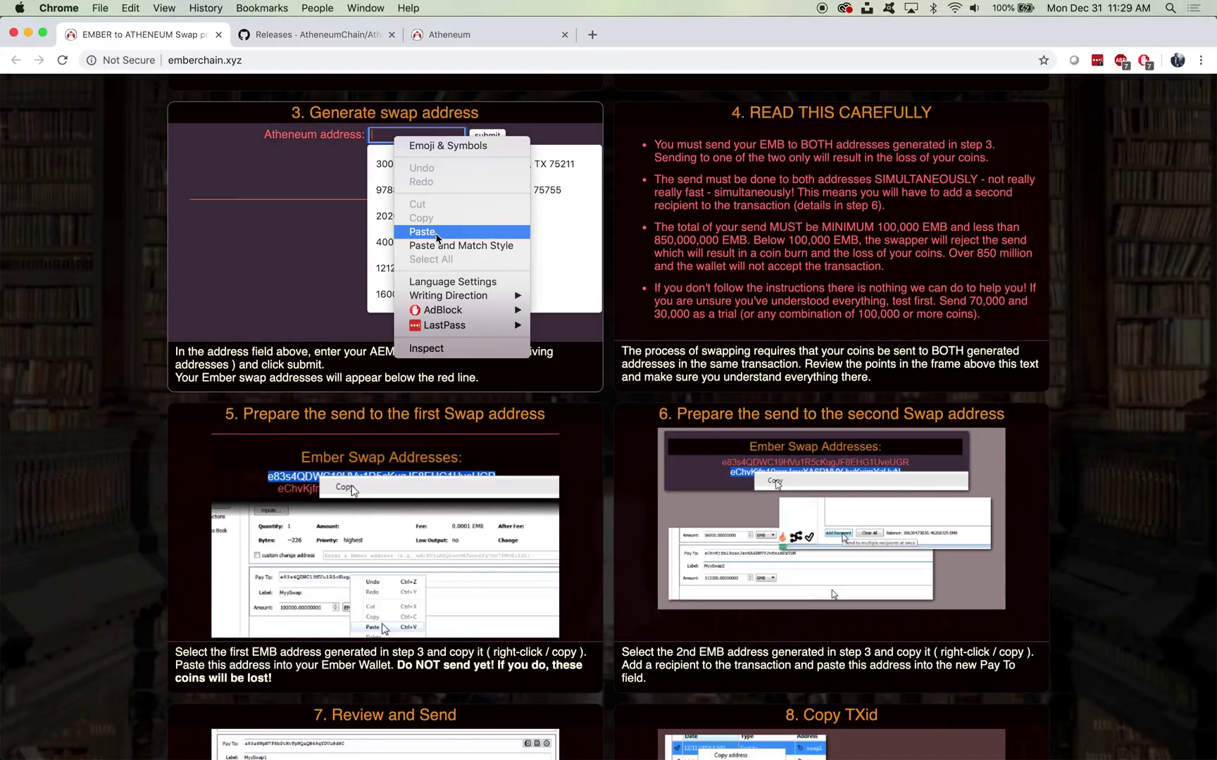
{"action": "left_click", "coordinate": [436, 233]}
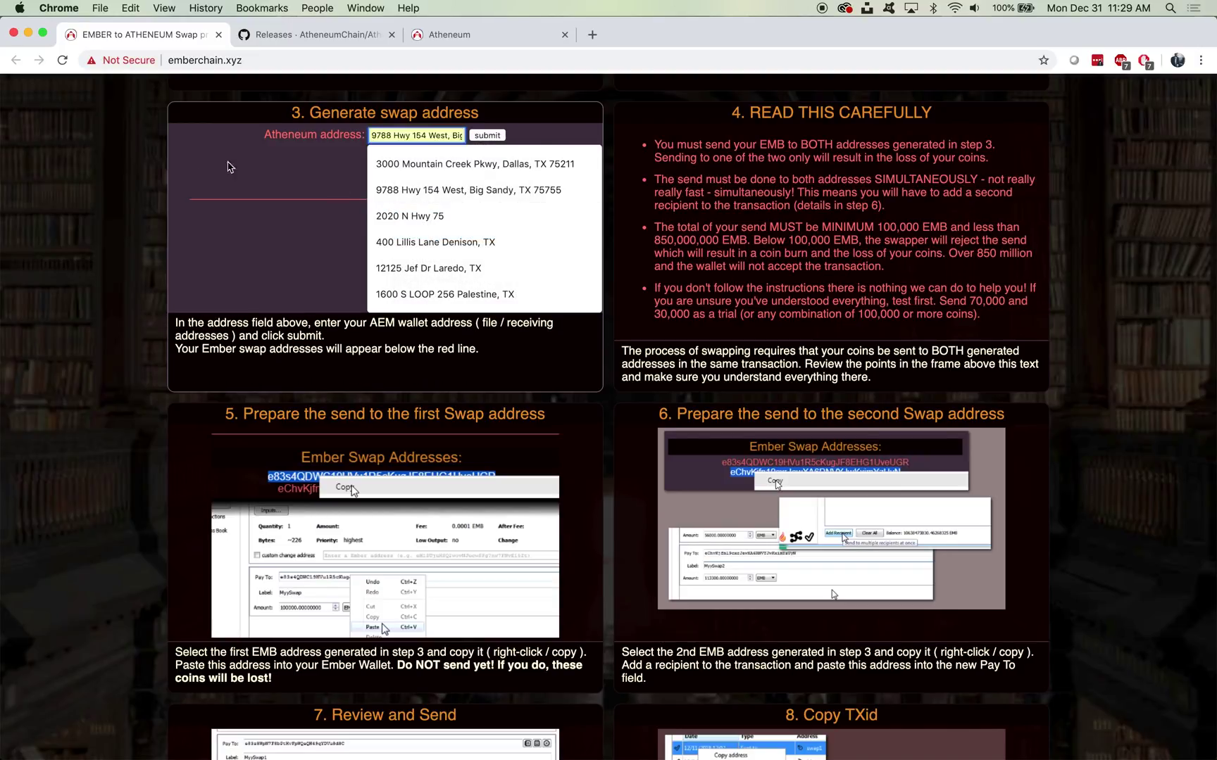
{"action": "left_click", "coordinate": [243, 173]}
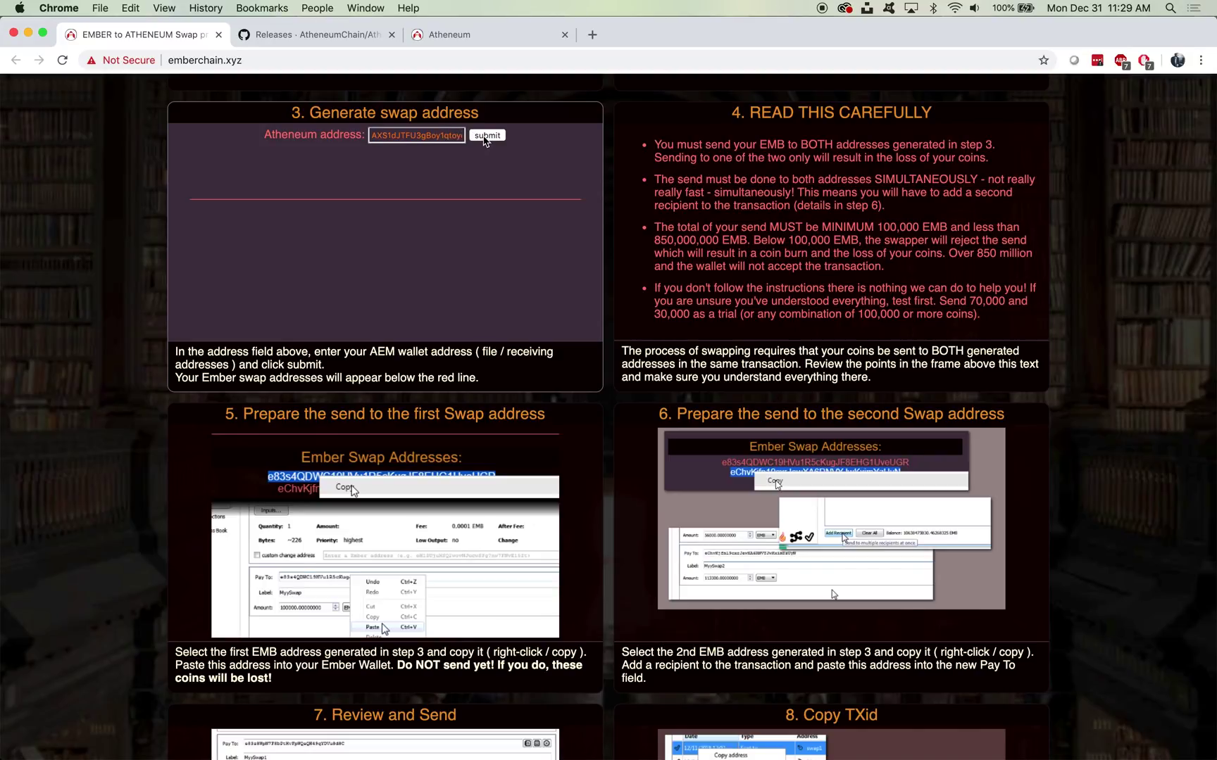
{"action": "left_click", "coordinate": [486, 136]}
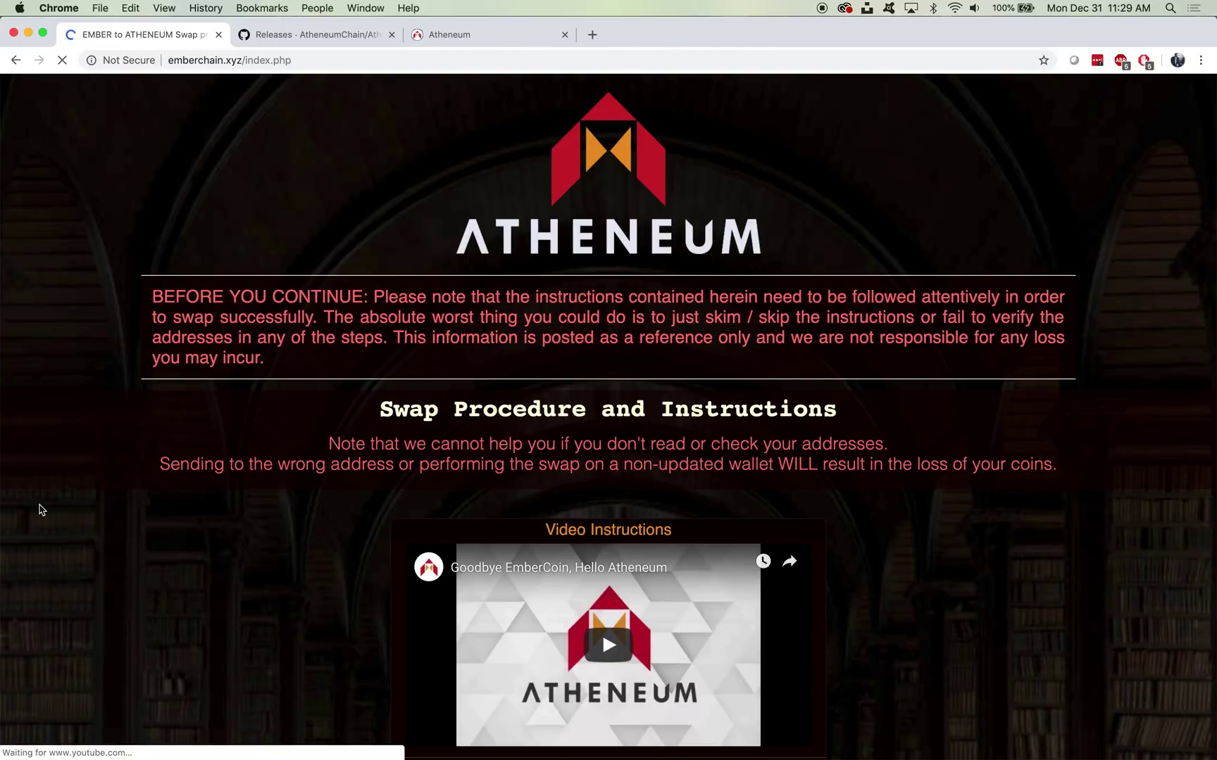
{"action": "scroll", "coordinate": [84, 561], "scroll_direction": "down", "scroll_amount": 10}
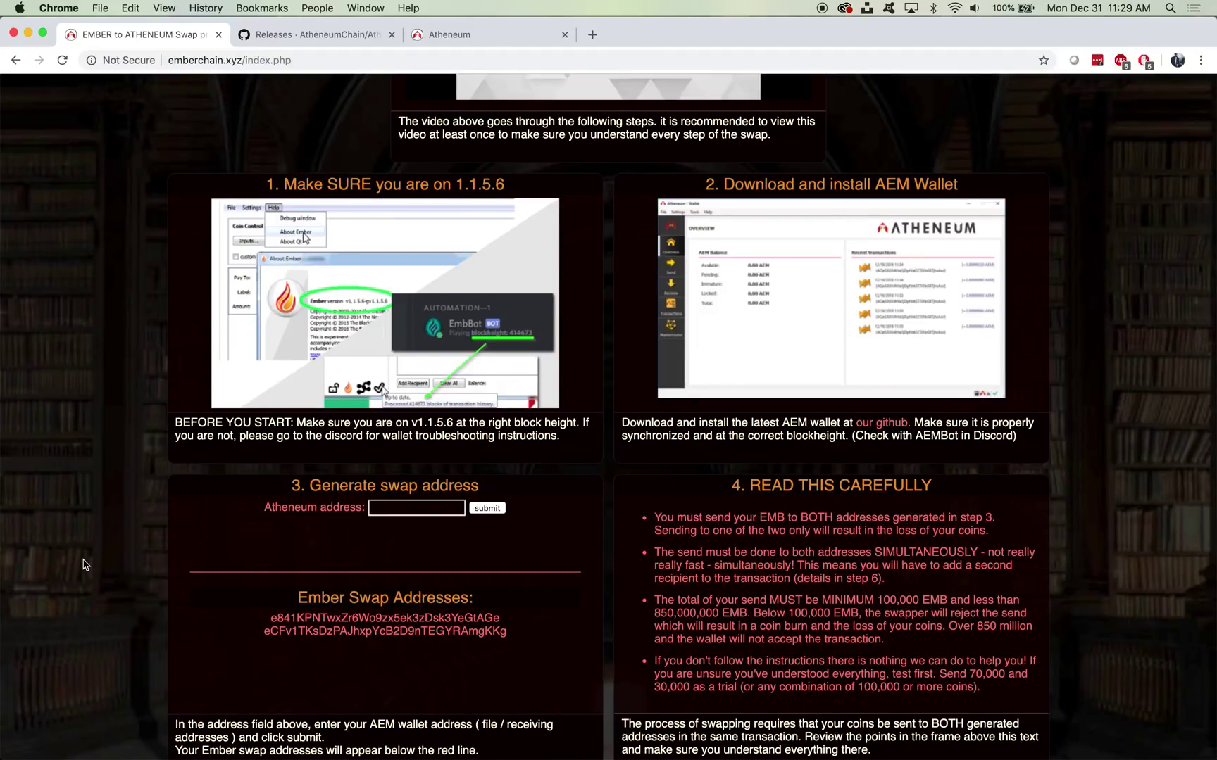
{"action": "scroll", "coordinate": [83, 563], "scroll_direction": "down", "scroll_amount": 3}
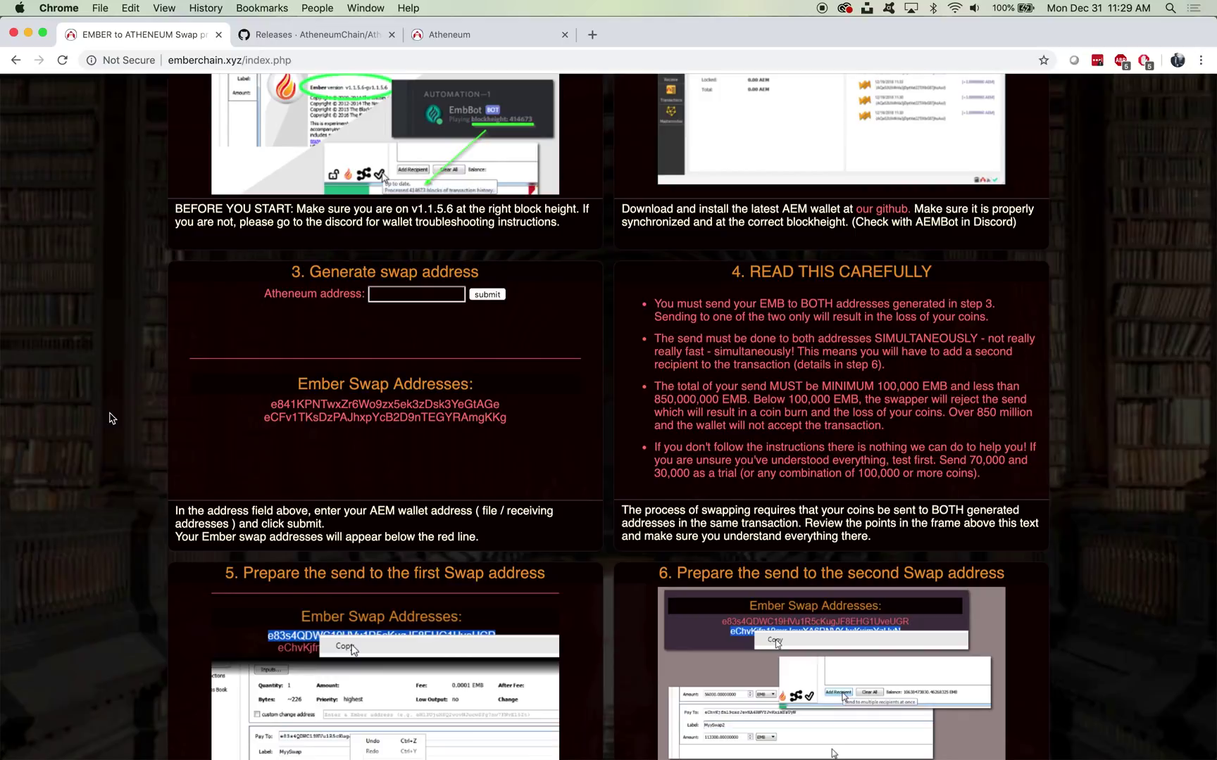
{"action": "scroll", "coordinate": [1115, 459], "scroll_direction": "down", "scroll_amount": 1}
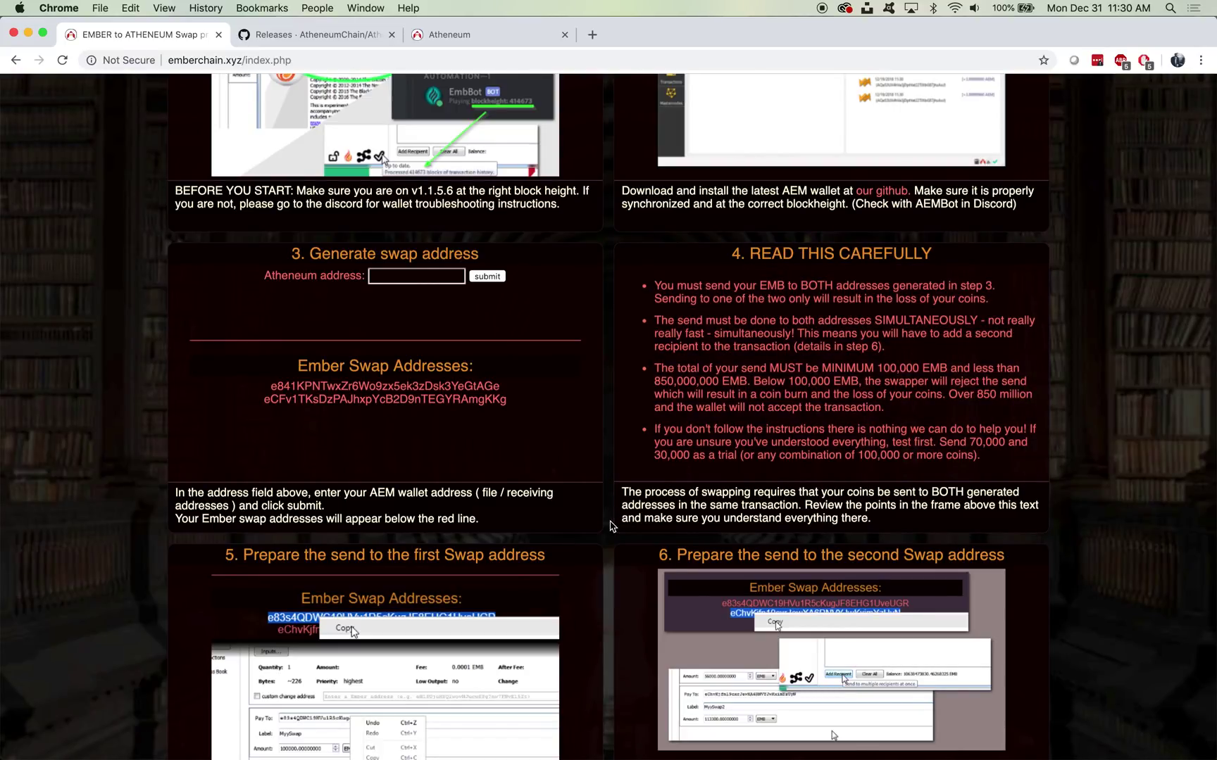
Step: Paste the first swap address into Send's Pay To field with label 'Swap Address 1'
{"action": "right_click", "coordinate": [436, 390]}
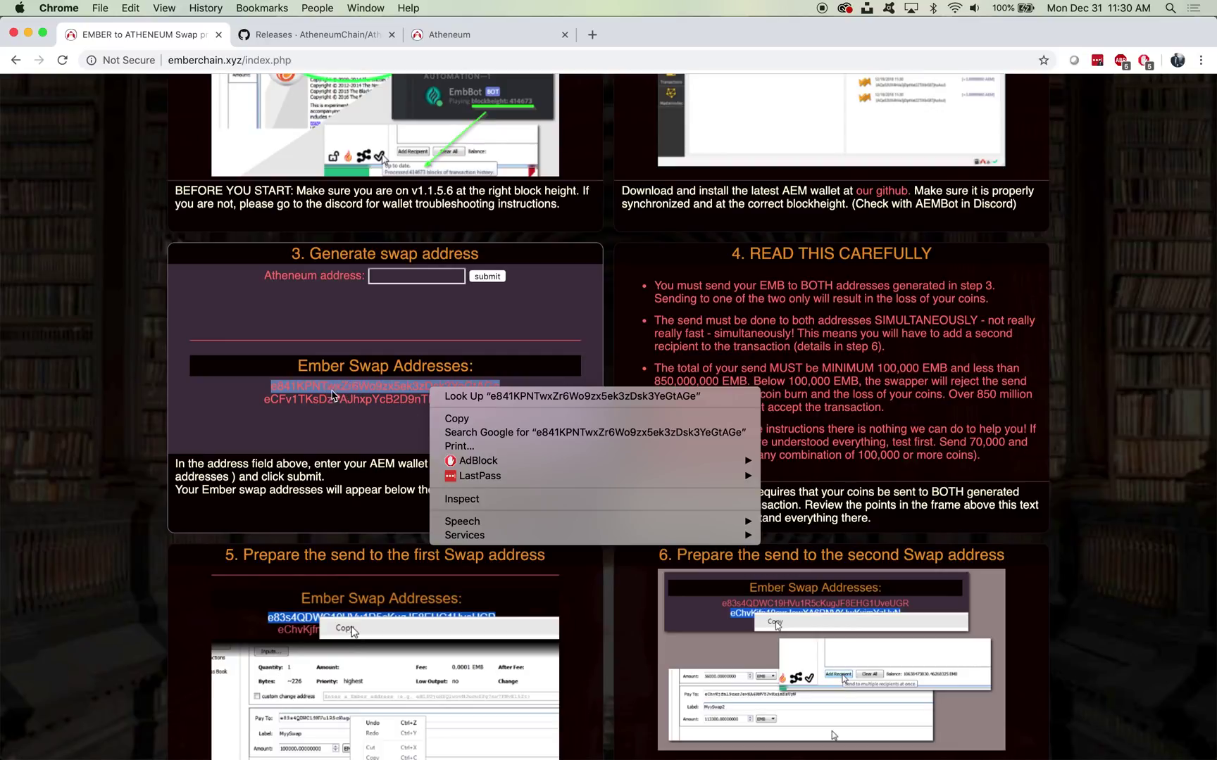
{"action": "left_click", "coordinate": [437, 424]}
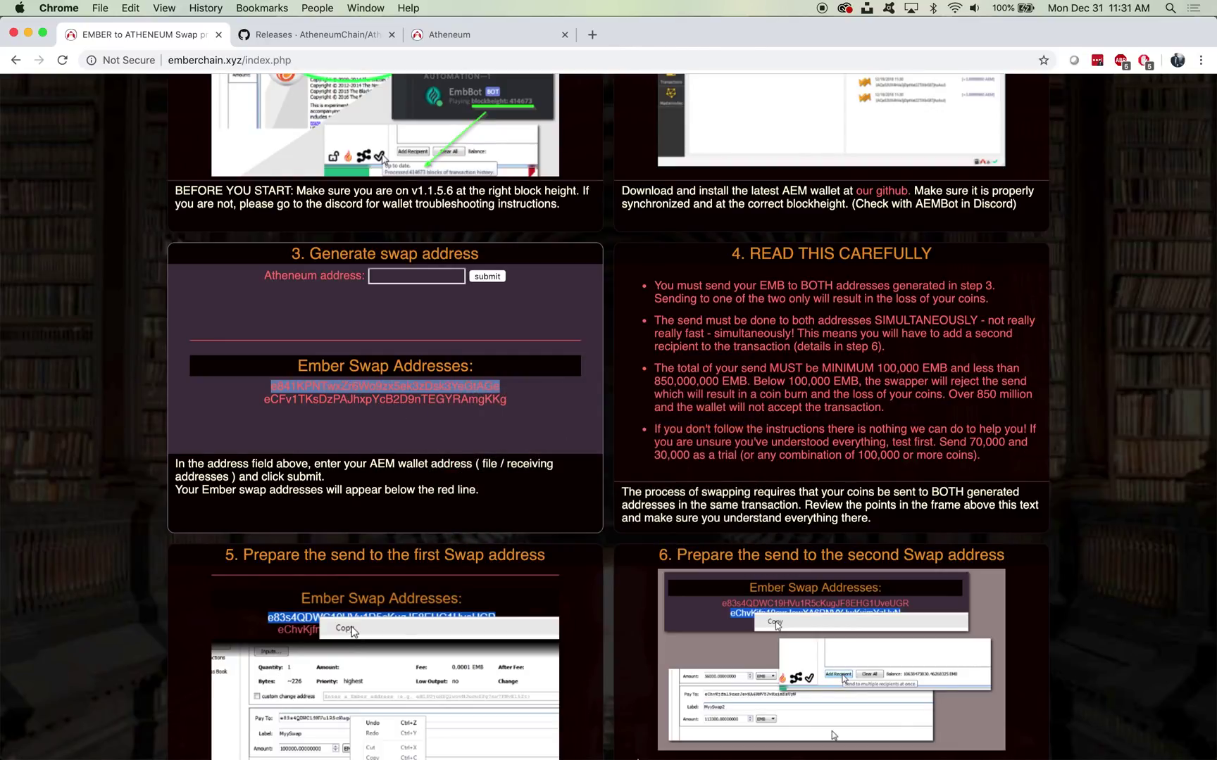
{"action": "mouse_move", "coordinate": [642, 757]}
{"action": "left_click", "coordinate": [717, 744]}
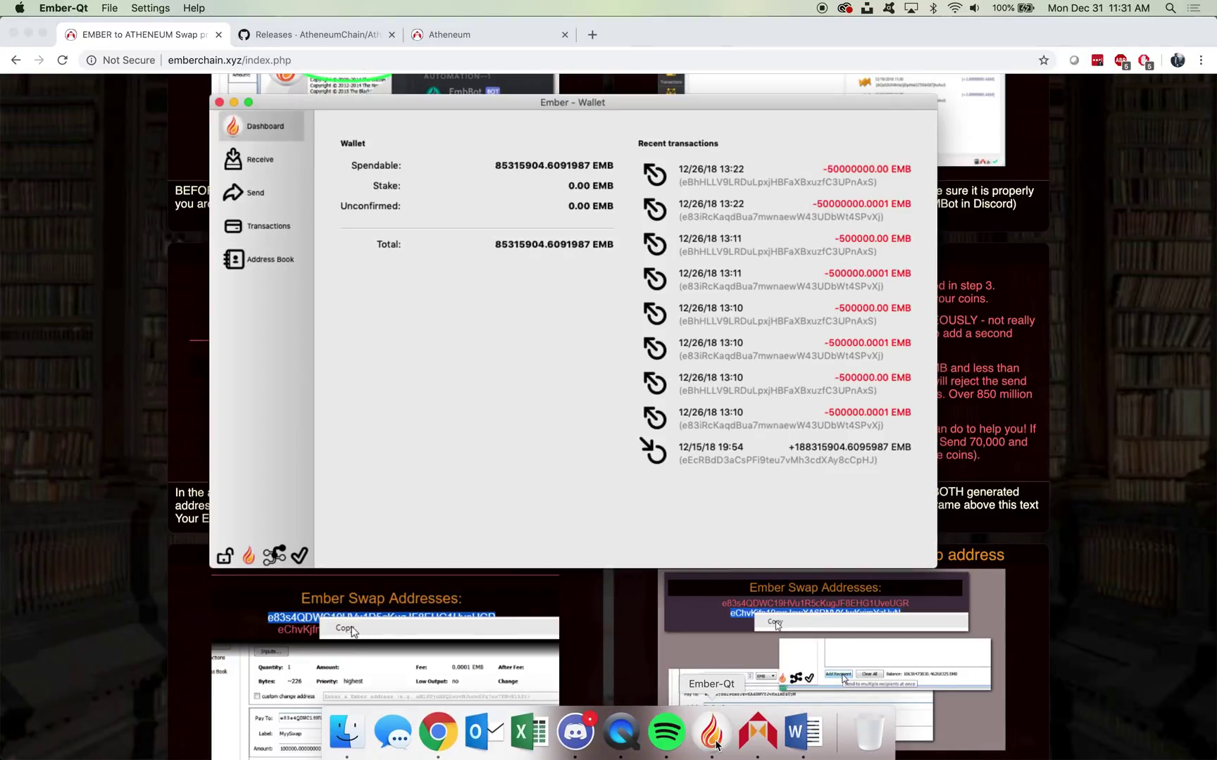
{"action": "left_click", "coordinate": [243, 192]}
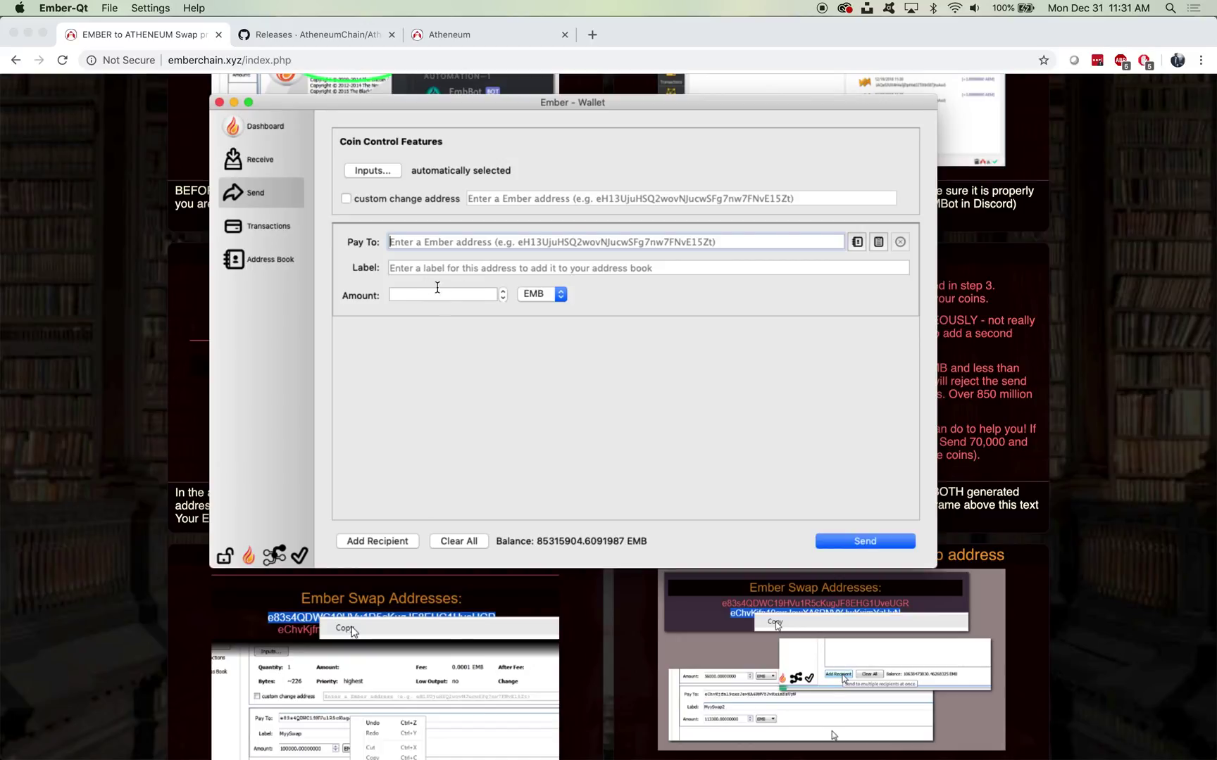
{"action": "right_click", "coordinate": [411, 245]}
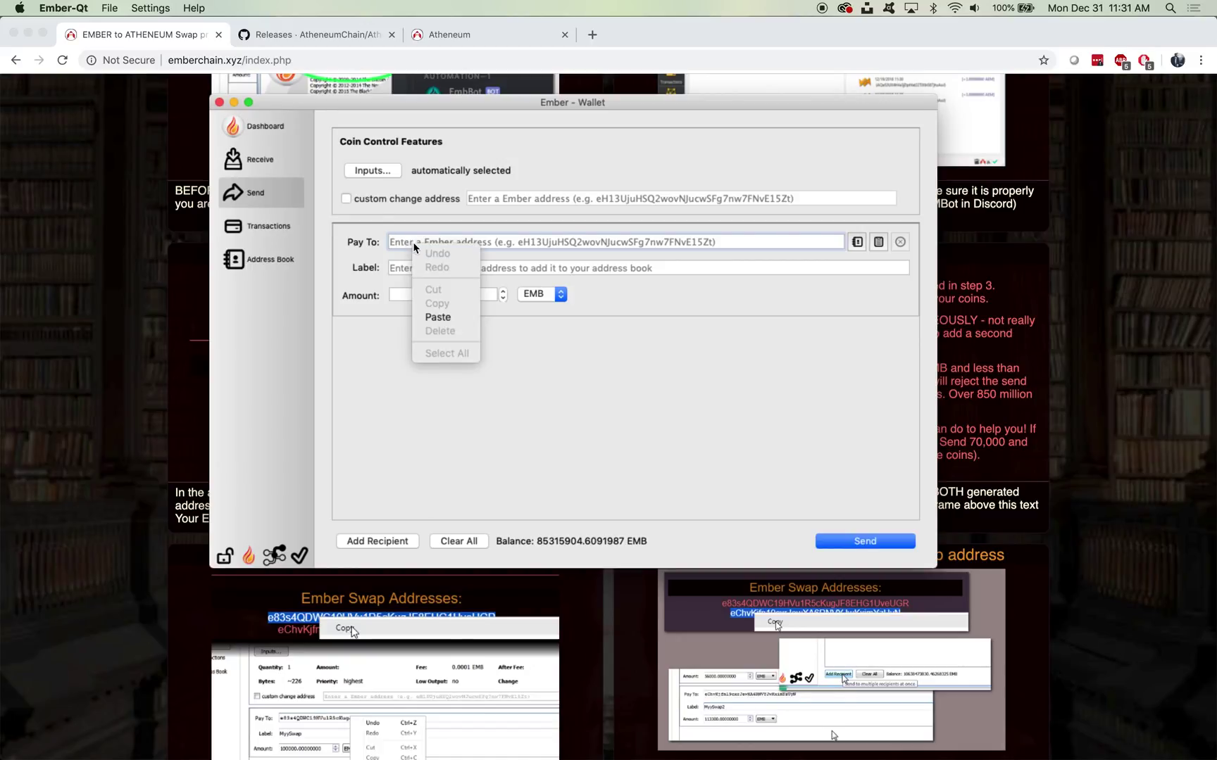
{"action": "left_click", "coordinate": [455, 318]}
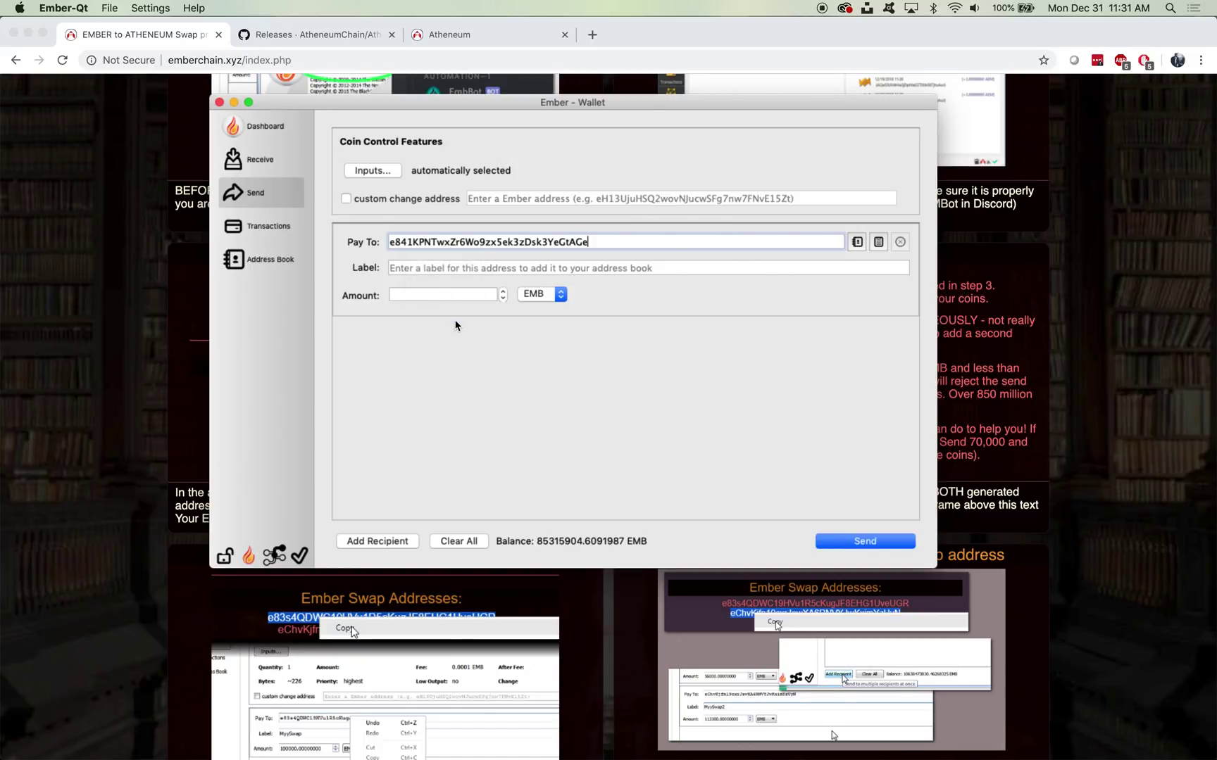
{"action": "left_click", "coordinate": [528, 268]}
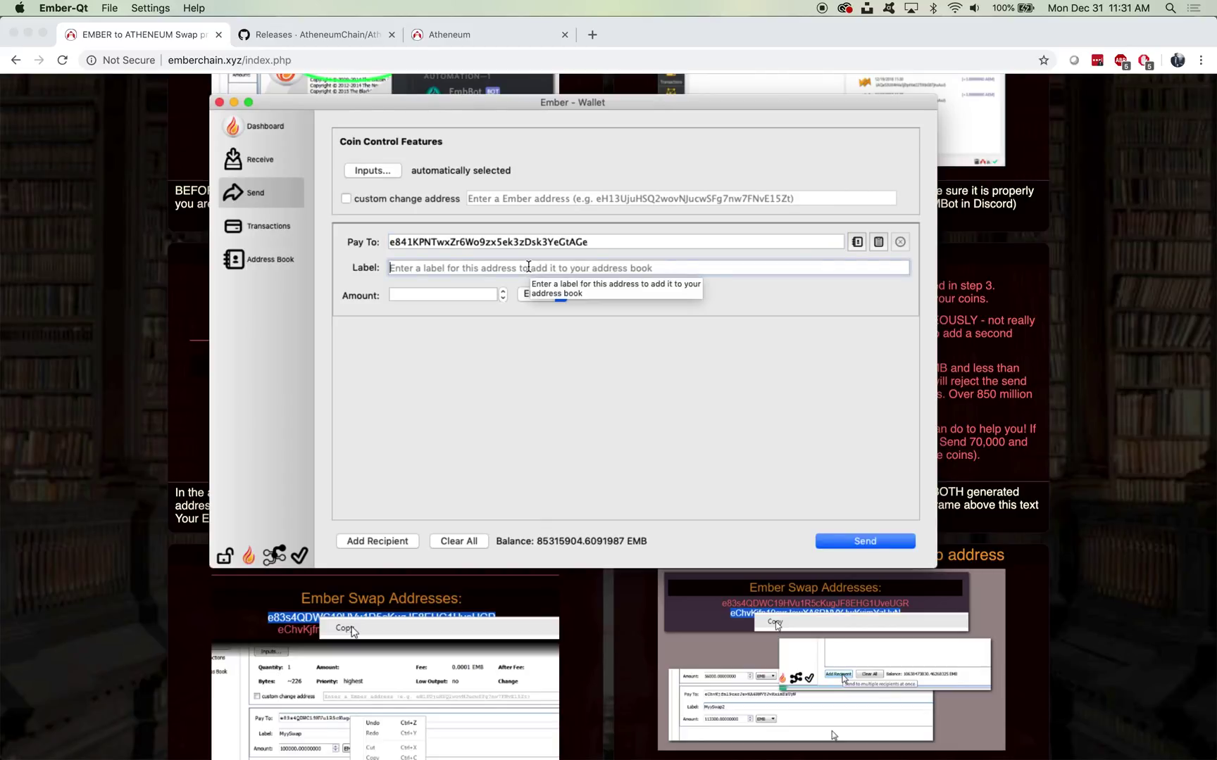
{"action": "type", "text": "Swap Address 1"}
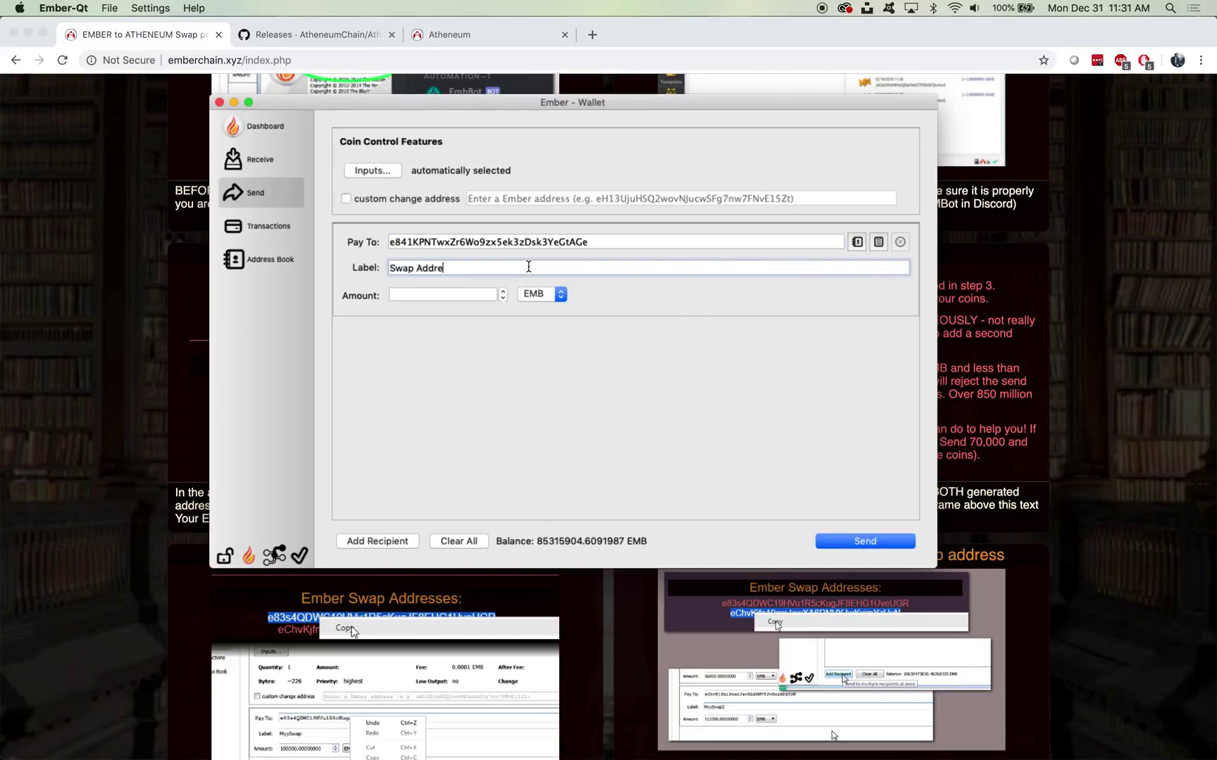
{"action": "left_click", "coordinate": [672, 443]}
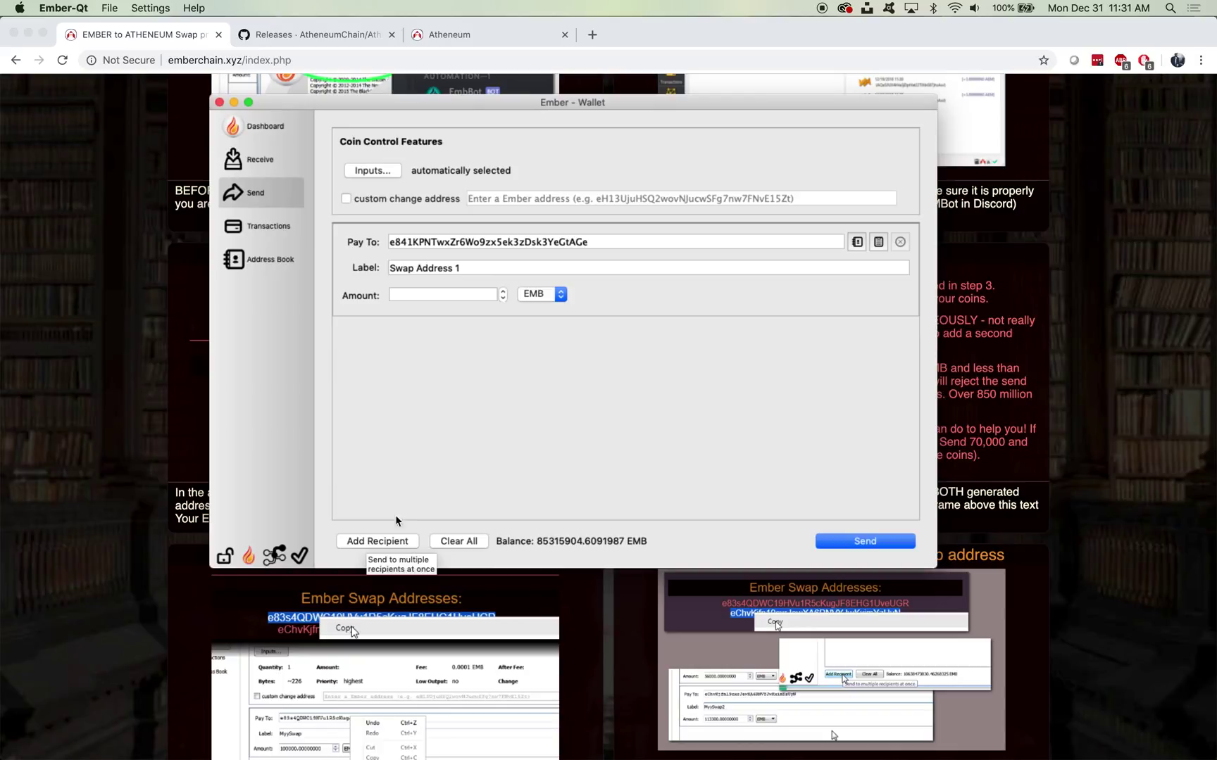
Step: Add a second recipient using the second swap address, labelled 'Swap Address 2'
{"action": "left_click", "coordinate": [374, 543]}
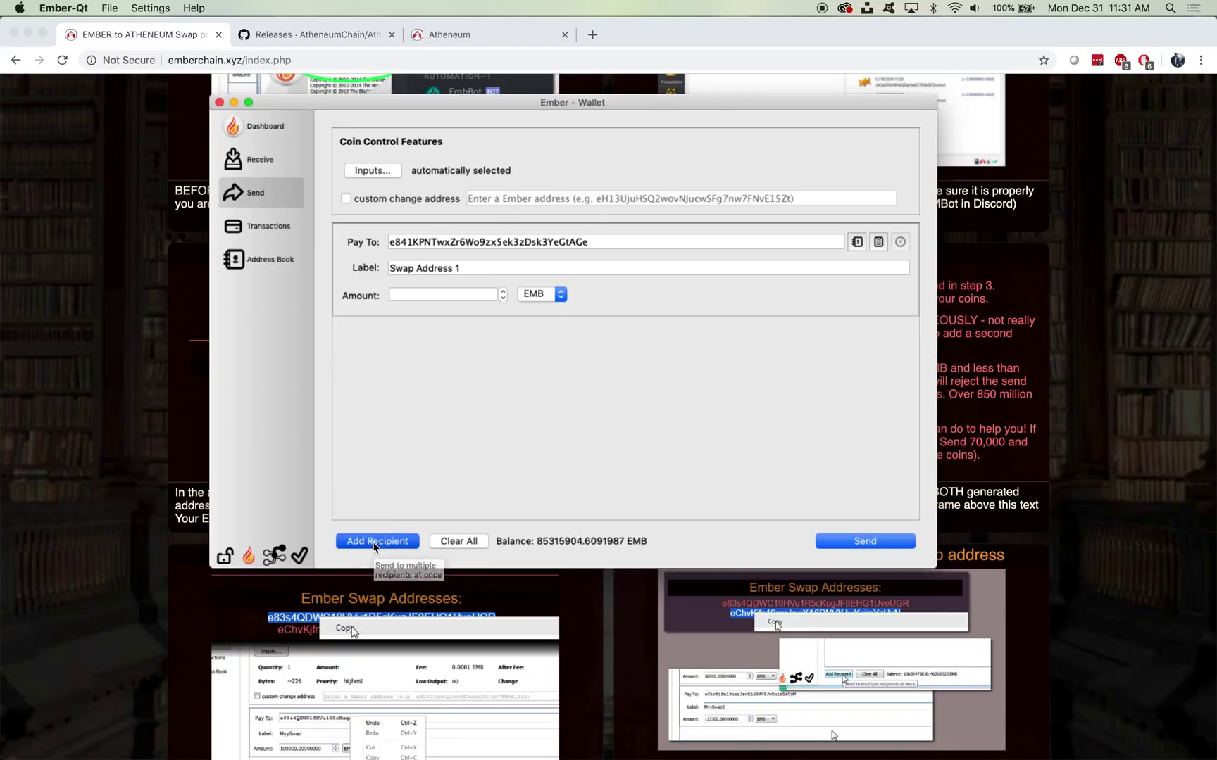
{"action": "left_click", "coordinate": [25, 468]}
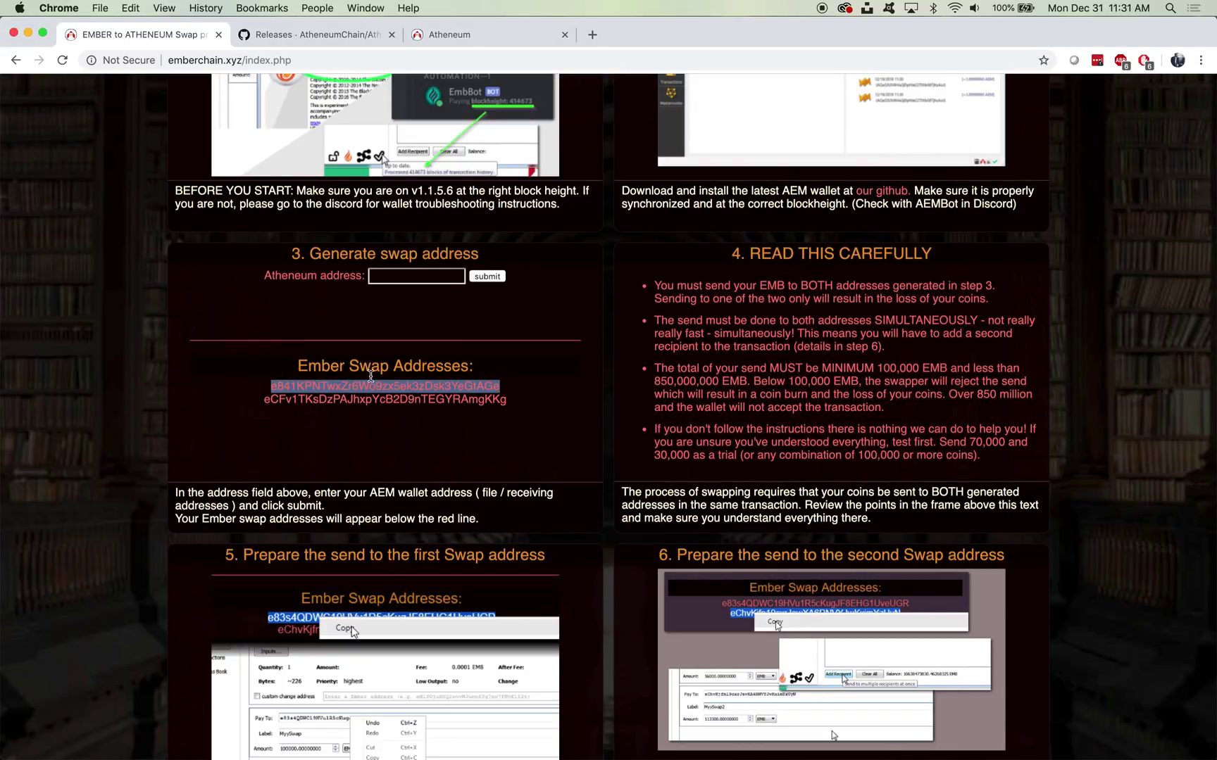
{"action": "right_click", "coordinate": [368, 403]}
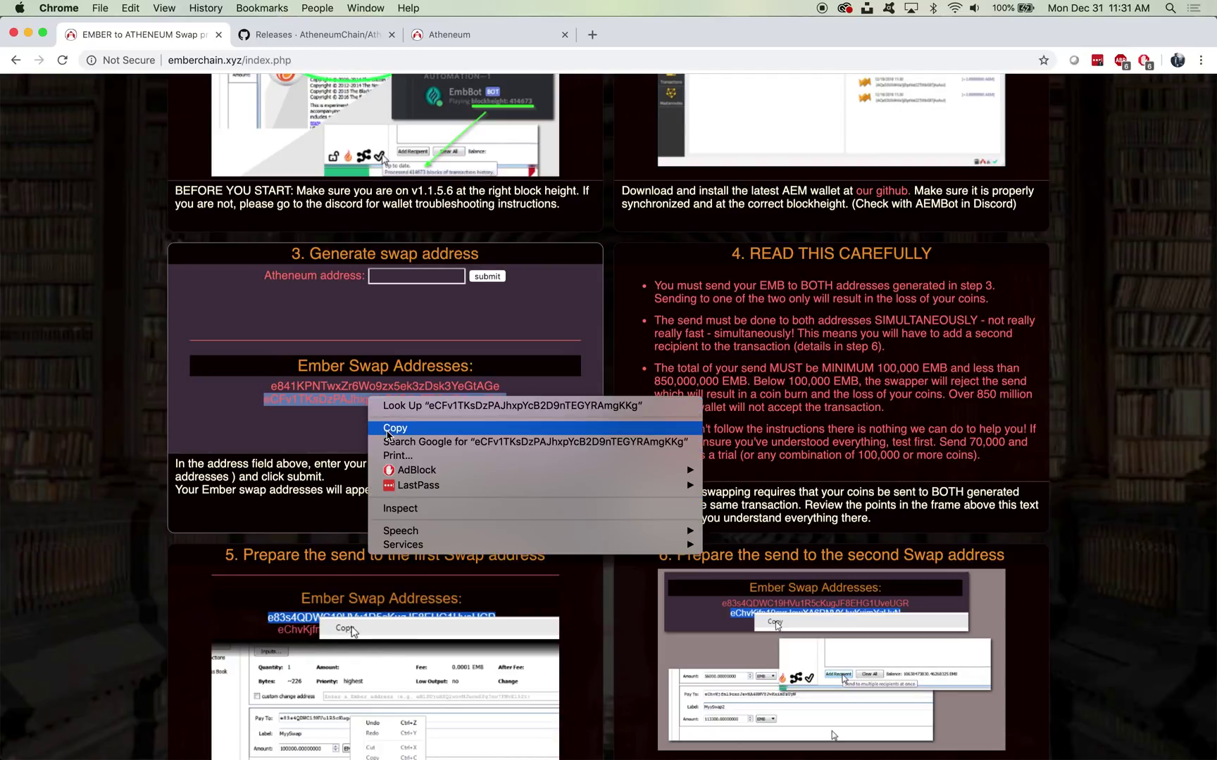
{"action": "left_click", "coordinate": [387, 429]}
{"action": "mouse_move", "coordinate": [668, 755]}
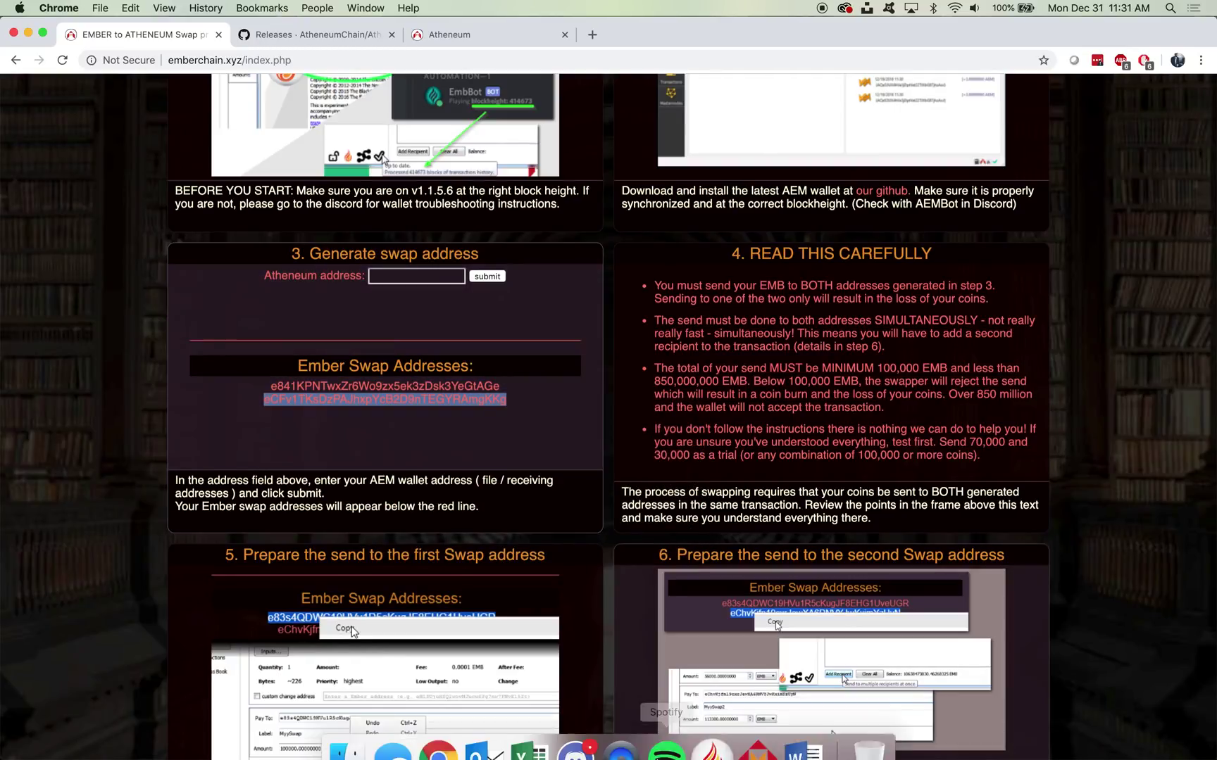
{"action": "left_click", "coordinate": [718, 743]}
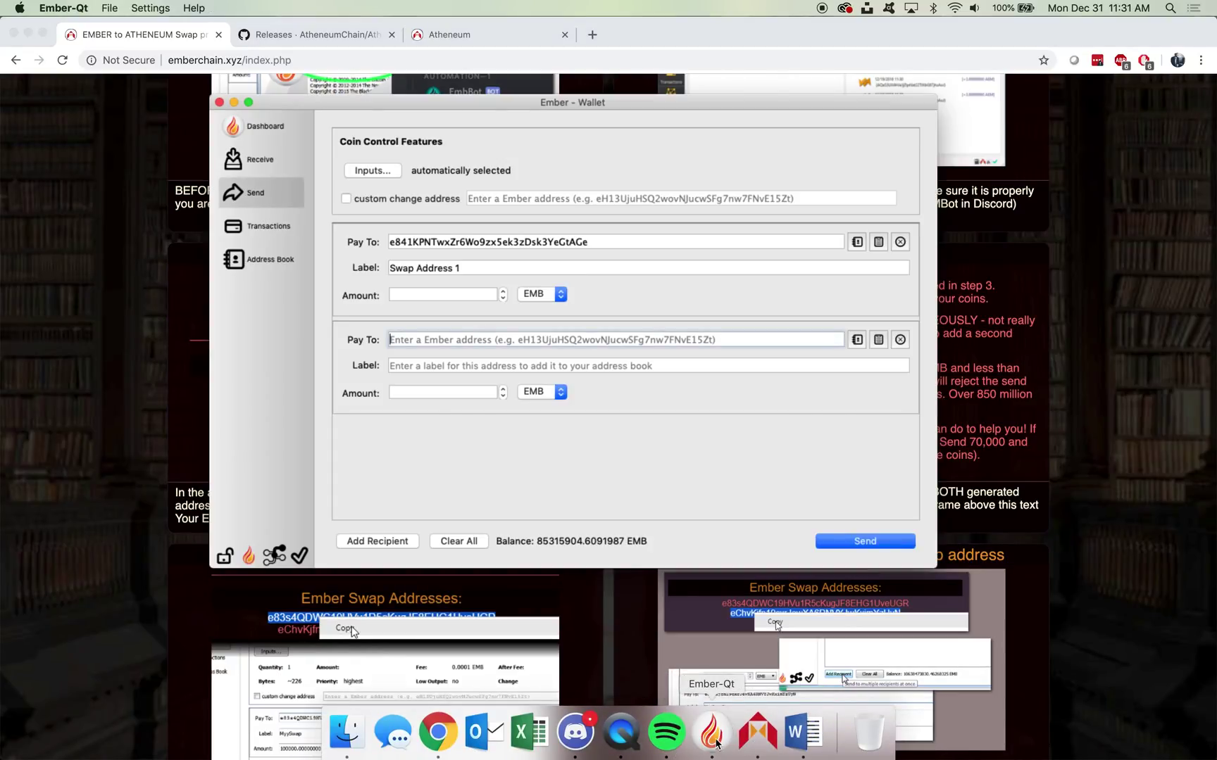
{"action": "right_click", "coordinate": [463, 341]}
{"action": "left_click", "coordinate": [485, 412]}
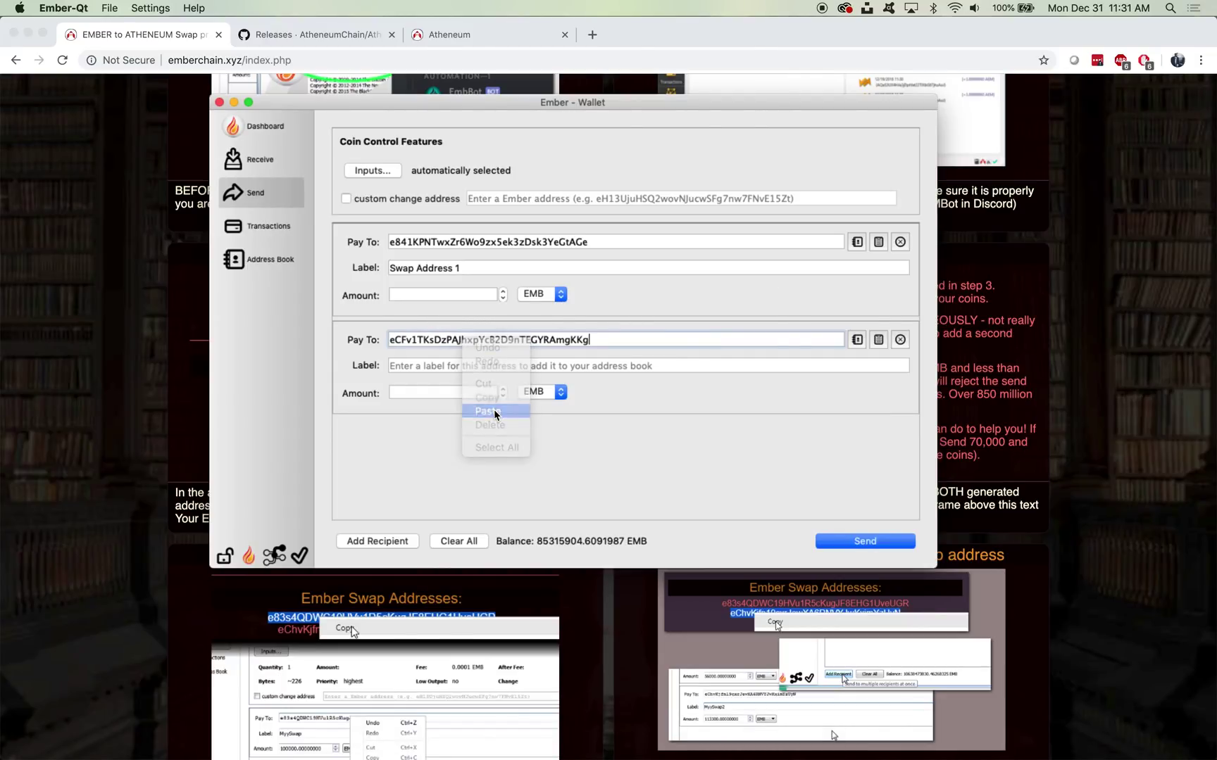
{"action": "left_click", "coordinate": [441, 368]}
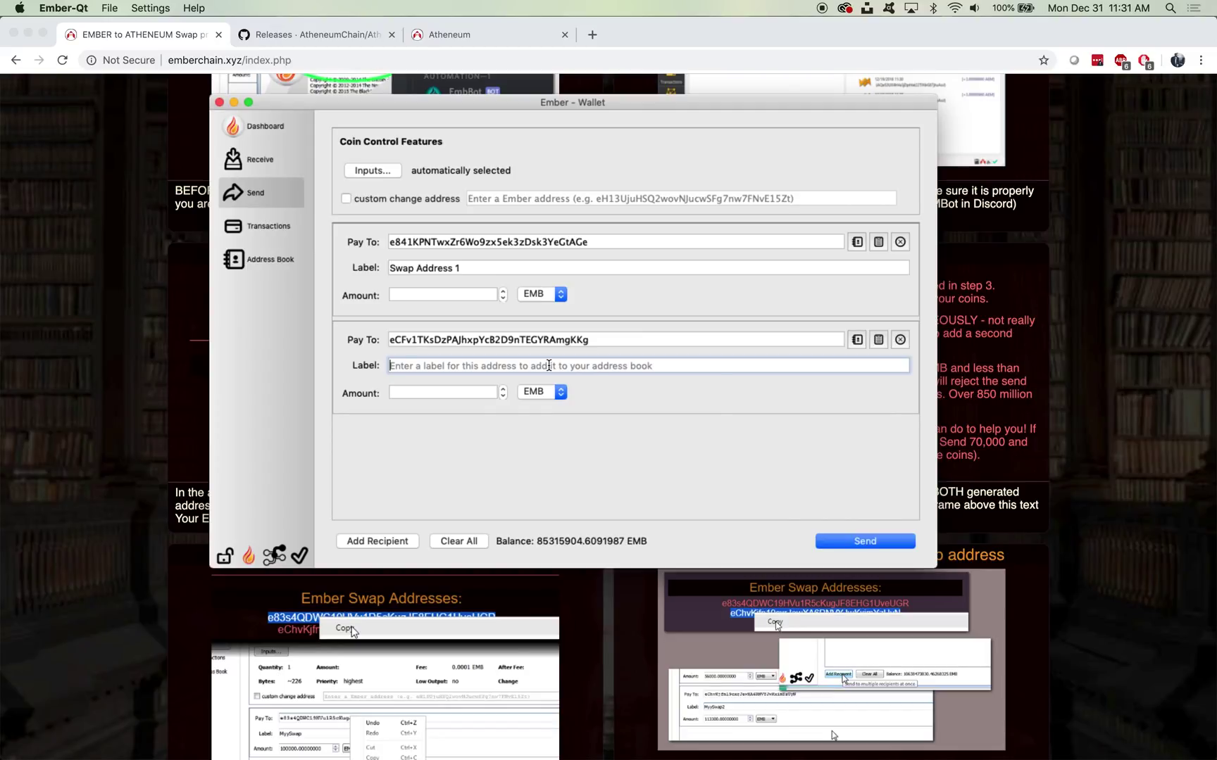
{"action": "type", "text": "Swap Addre"}
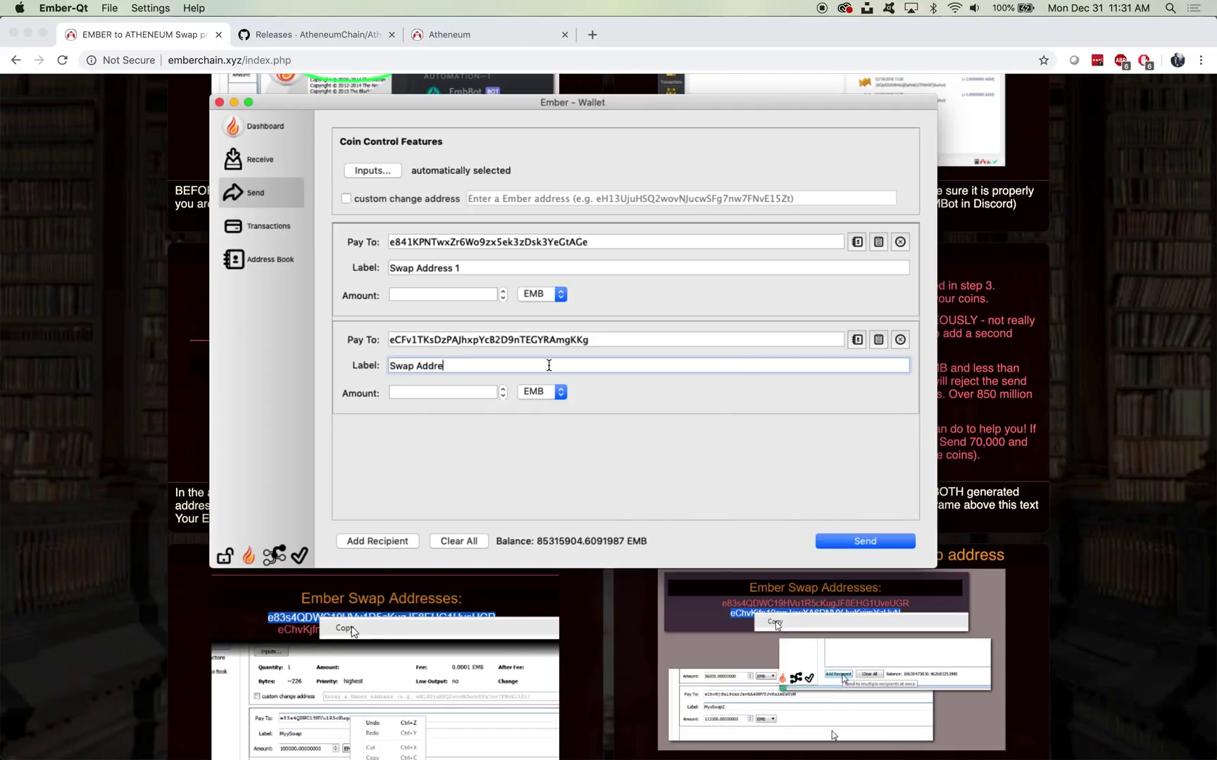
{"action": "type", "text": "ss 2"}
{"action": "left_click", "coordinate": [671, 434]}
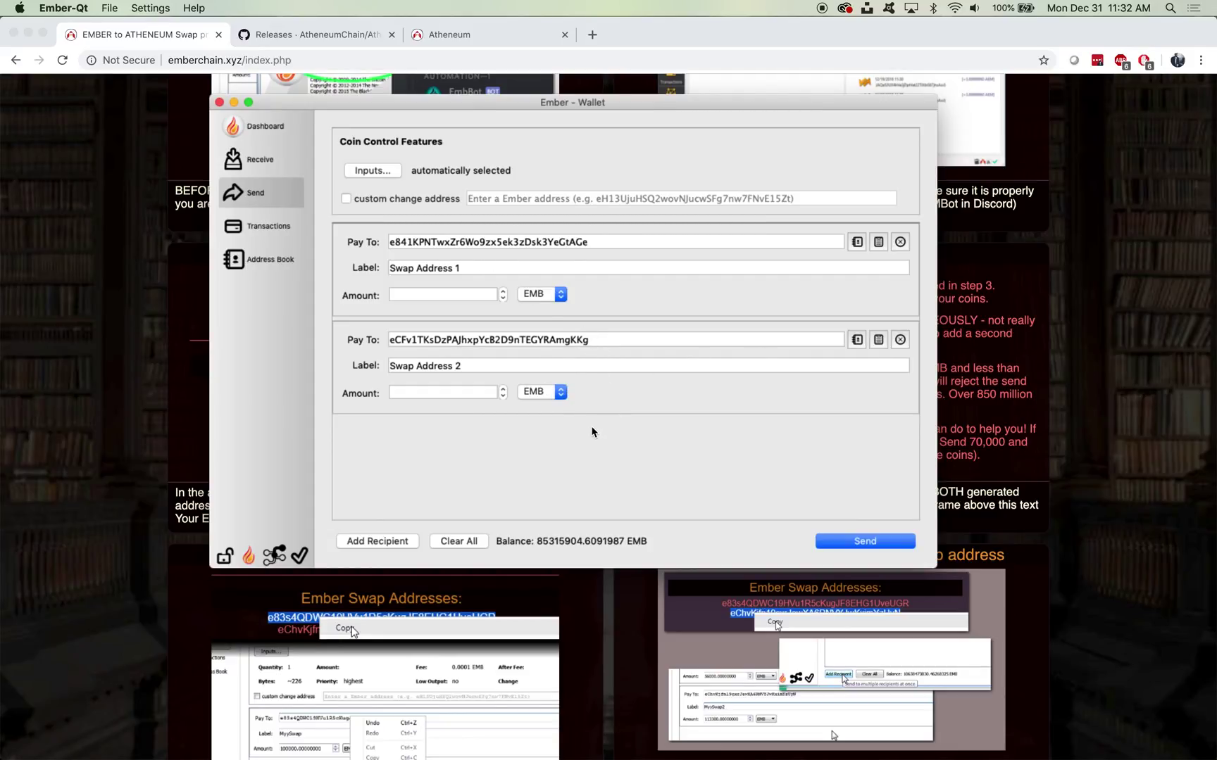
{"action": "left_click", "coordinate": [73, 8]}
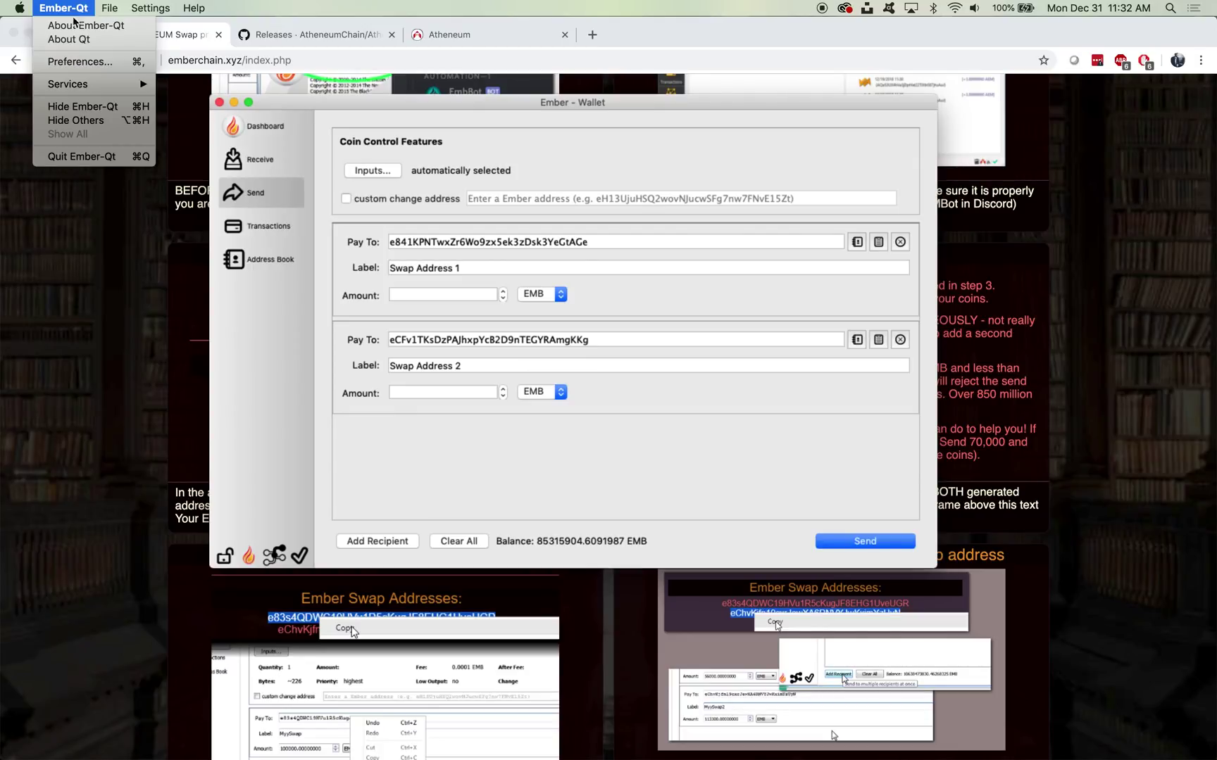
{"action": "left_click", "coordinate": [75, 62]}
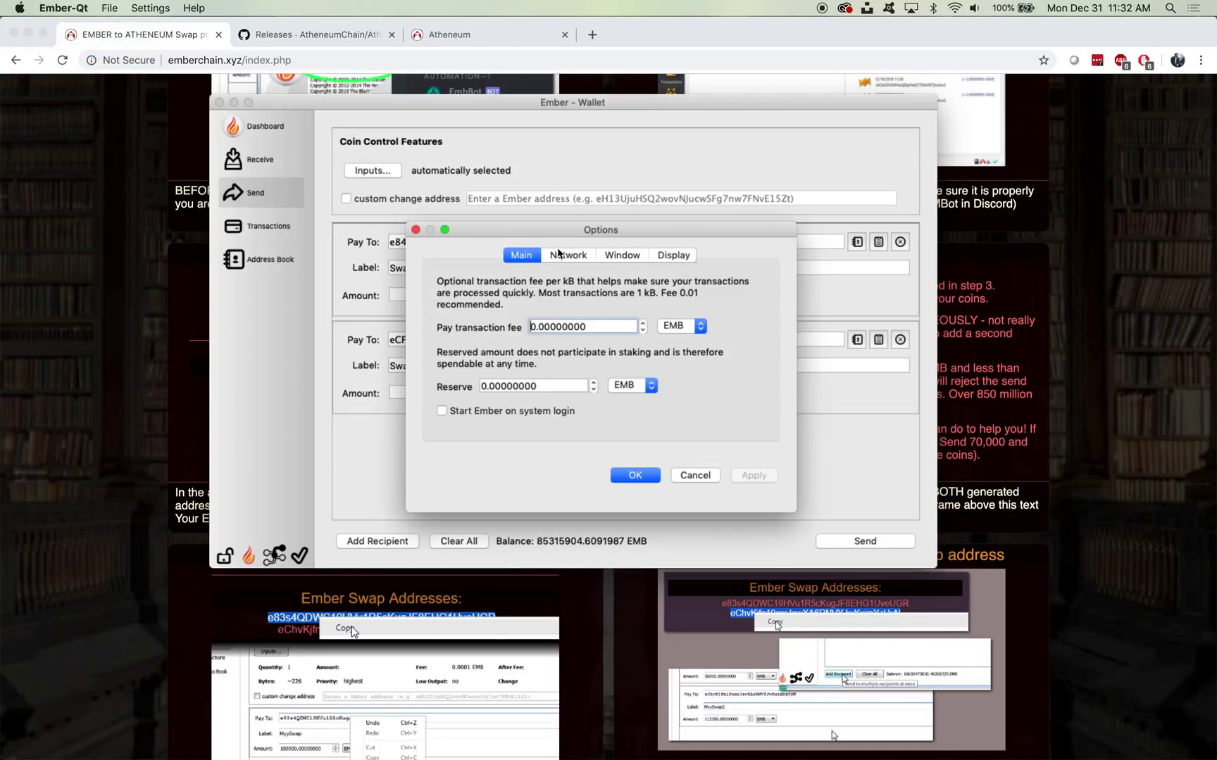
{"action": "left_click", "coordinate": [666, 255]}
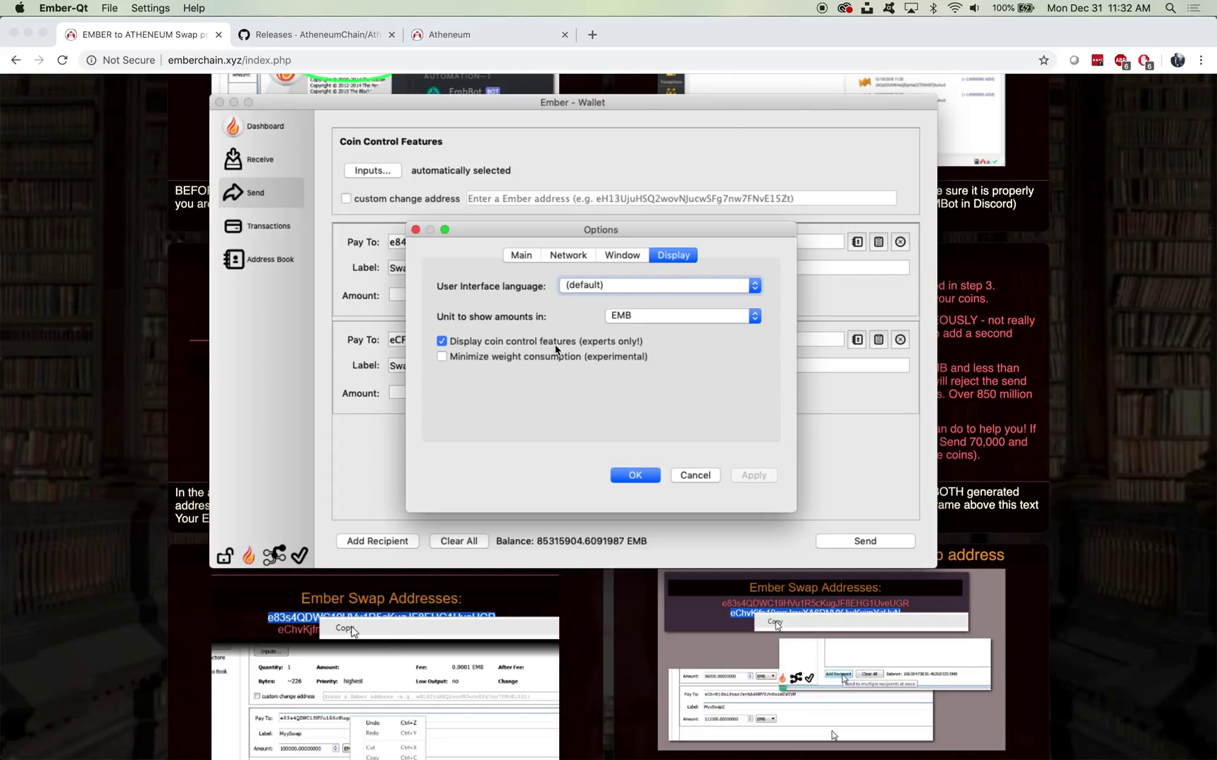
{"action": "left_click", "coordinate": [652, 480]}
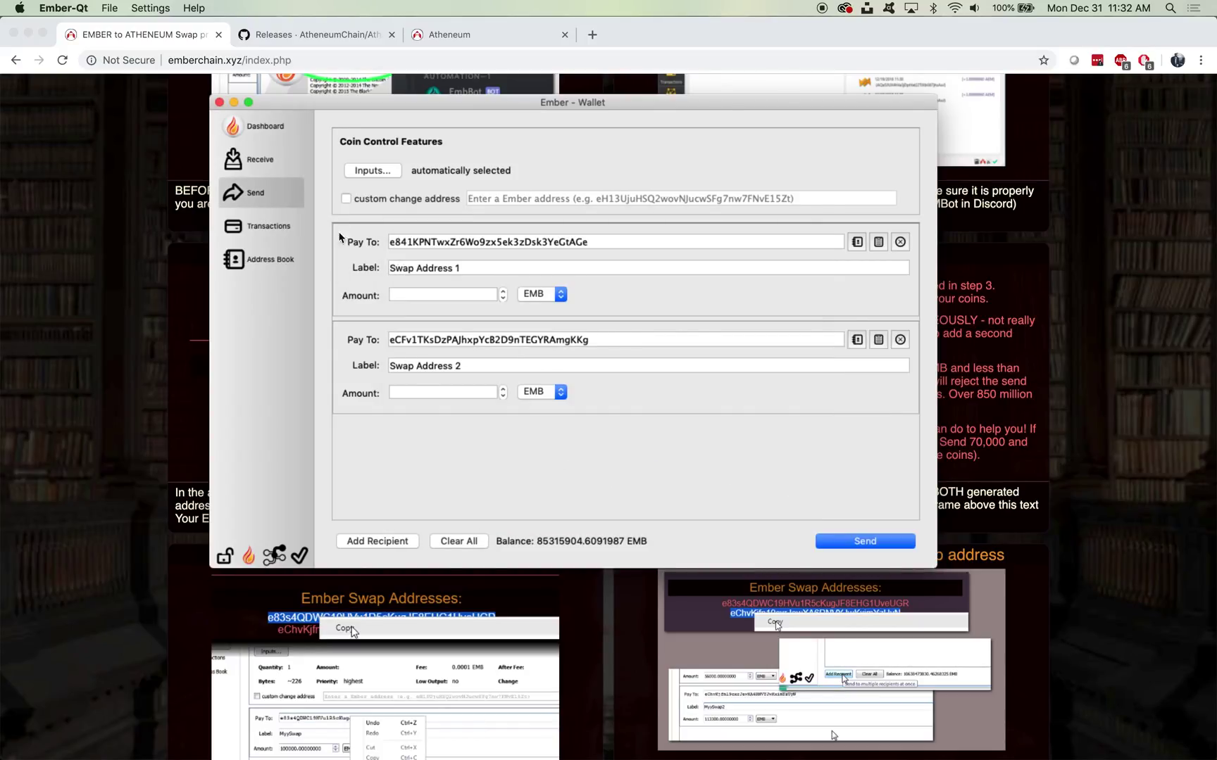
{"action": "left_click", "coordinate": [150, 9]}
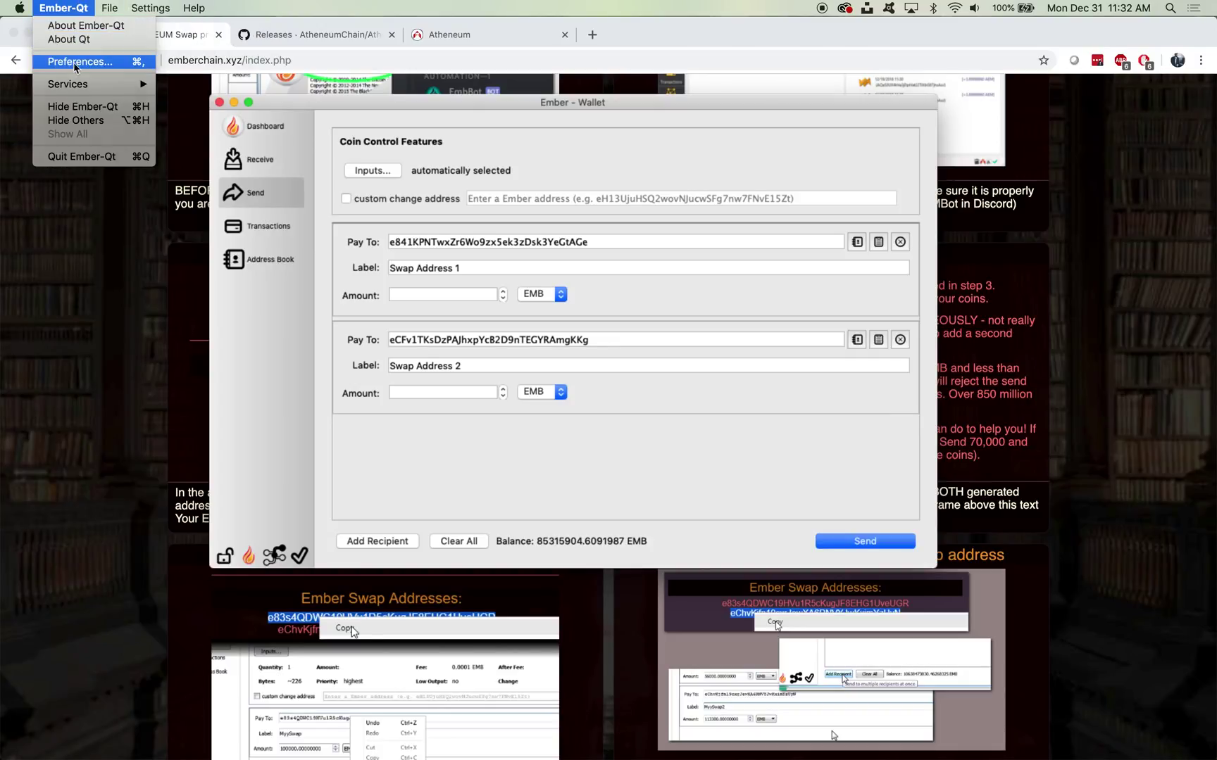
{"action": "key", "text": "Escape"}
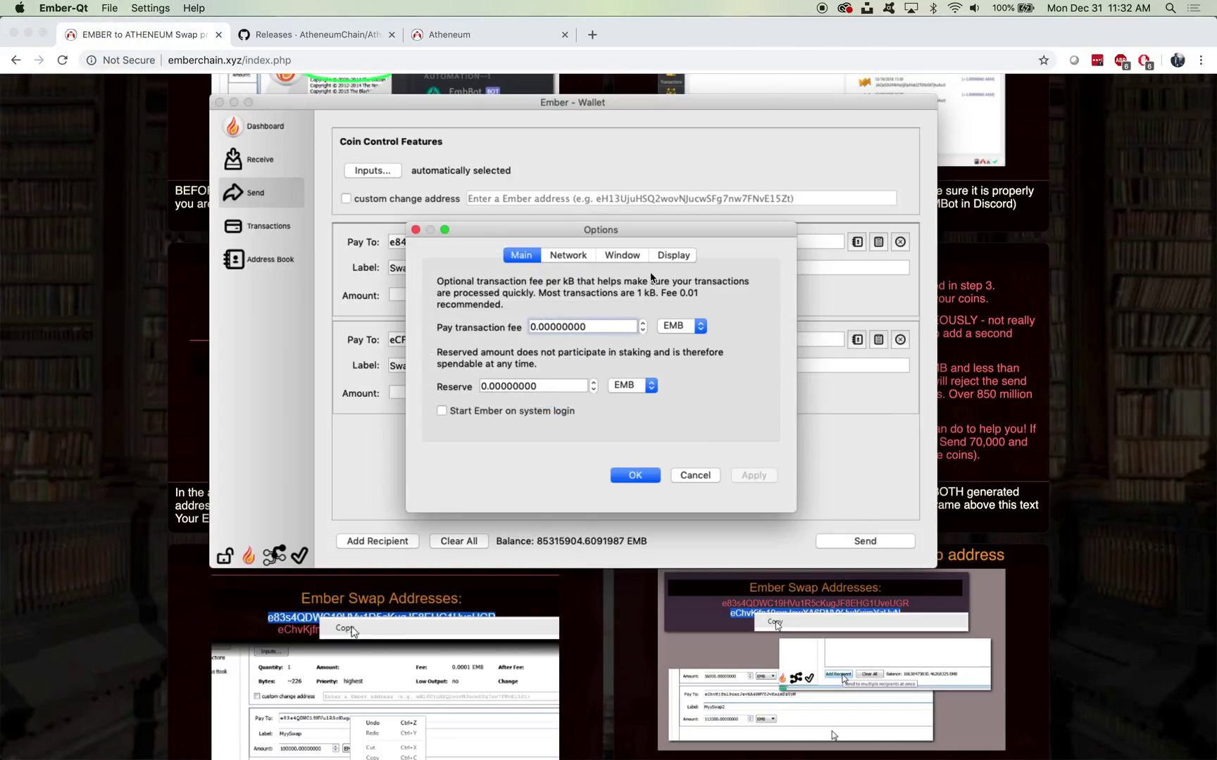
{"action": "left_click", "coordinate": [669, 256]}
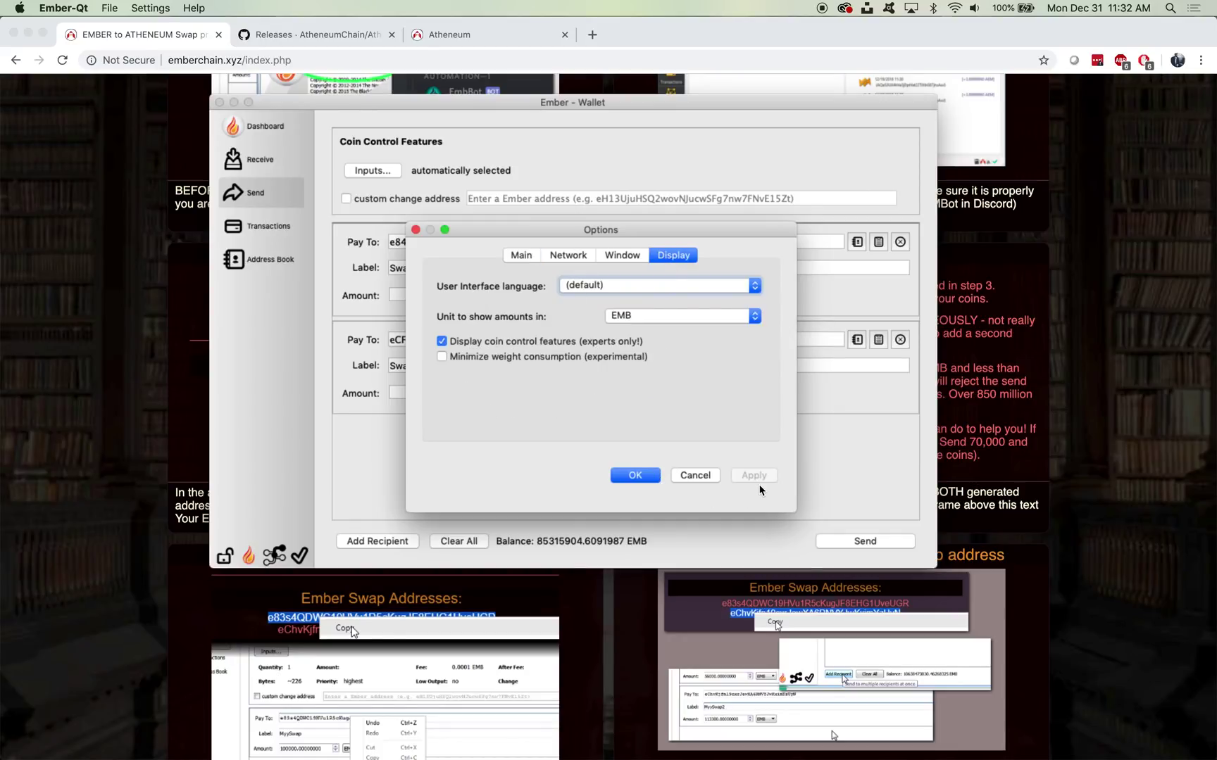
{"action": "left_click", "coordinate": [633, 477]}
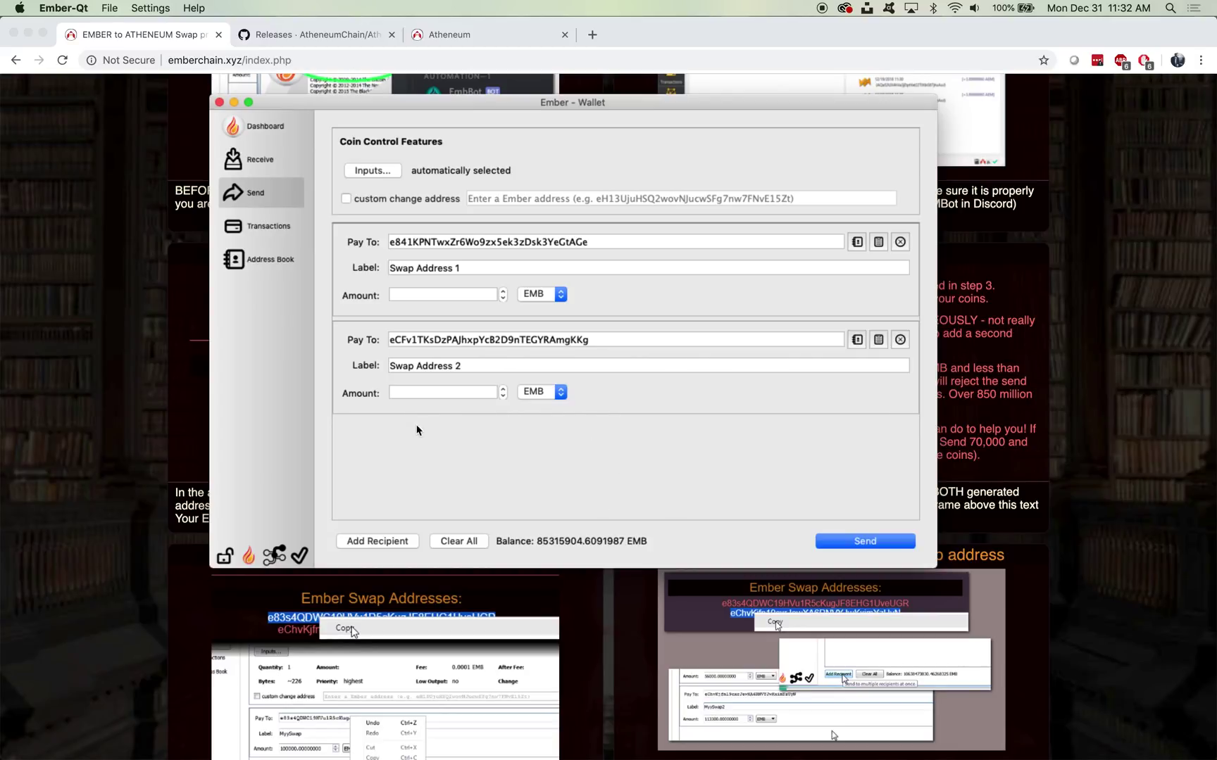
Step: Use coin control to fund the send from the single 85315904.6091987 EMB input
{"action": "left_click", "coordinate": [381, 170]}
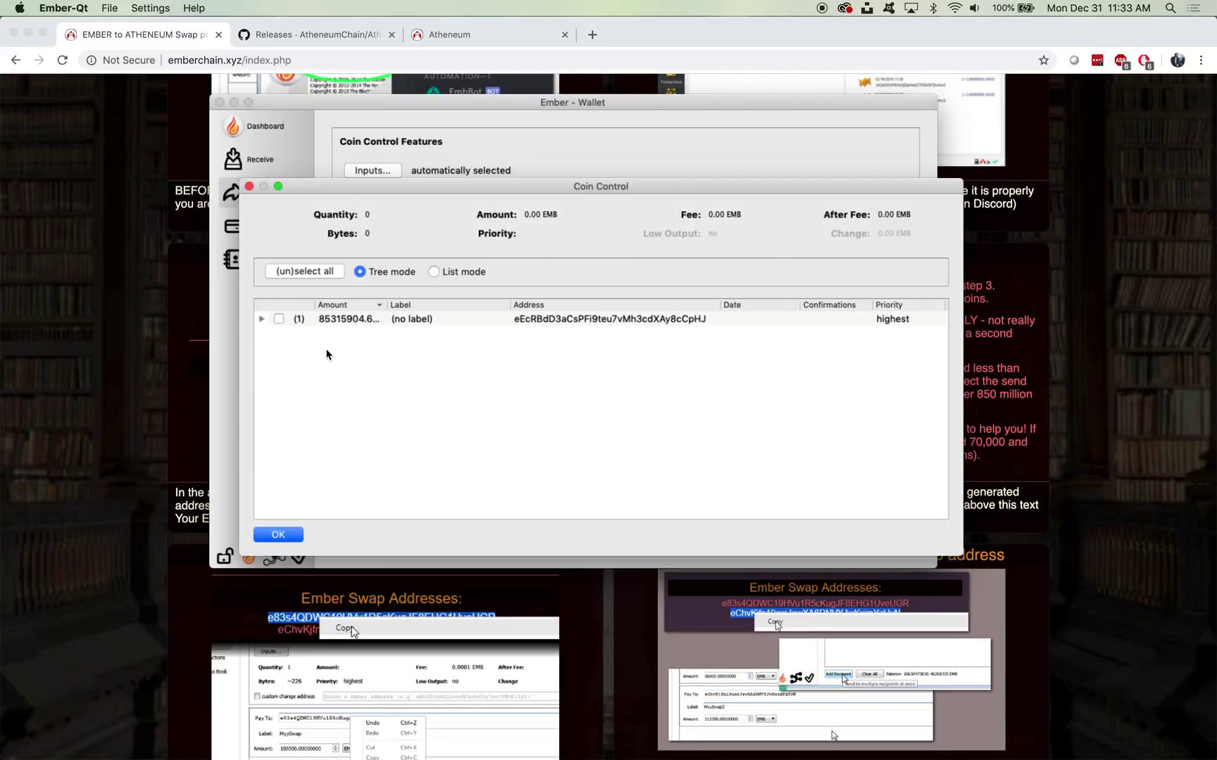
{"action": "left_click", "coordinate": [279, 319]}
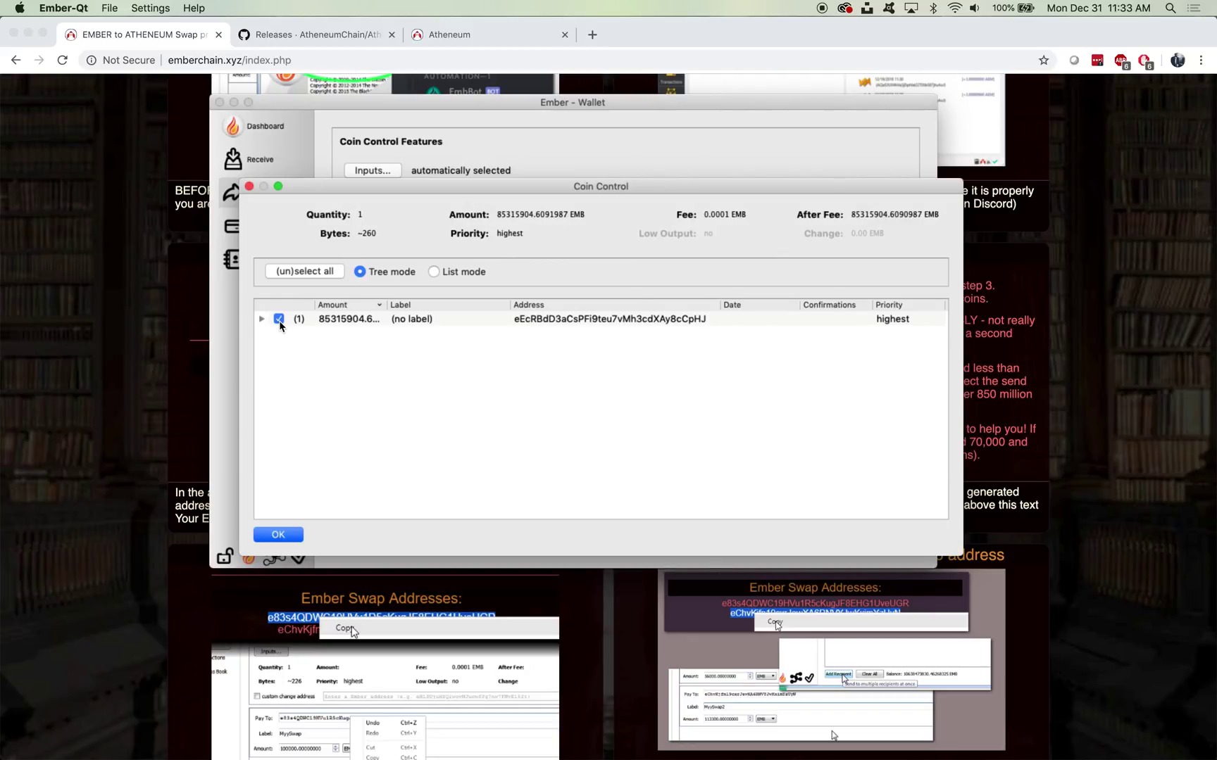
{"action": "left_click", "coordinate": [287, 534]}
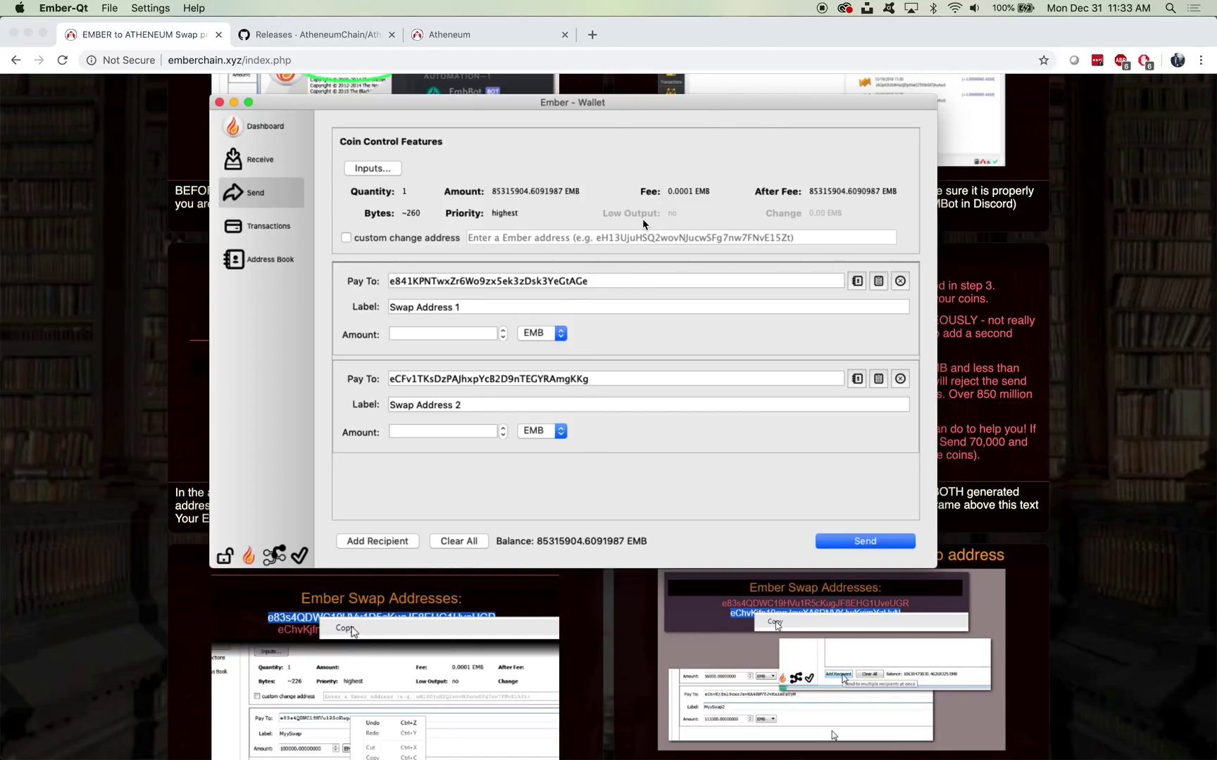
Step: Enter 50000000 EMB for Swap Address 1 and clear the Swap Address 2 amount
{"action": "left_click", "coordinate": [443, 333]}
{"action": "type", "text": "50"}
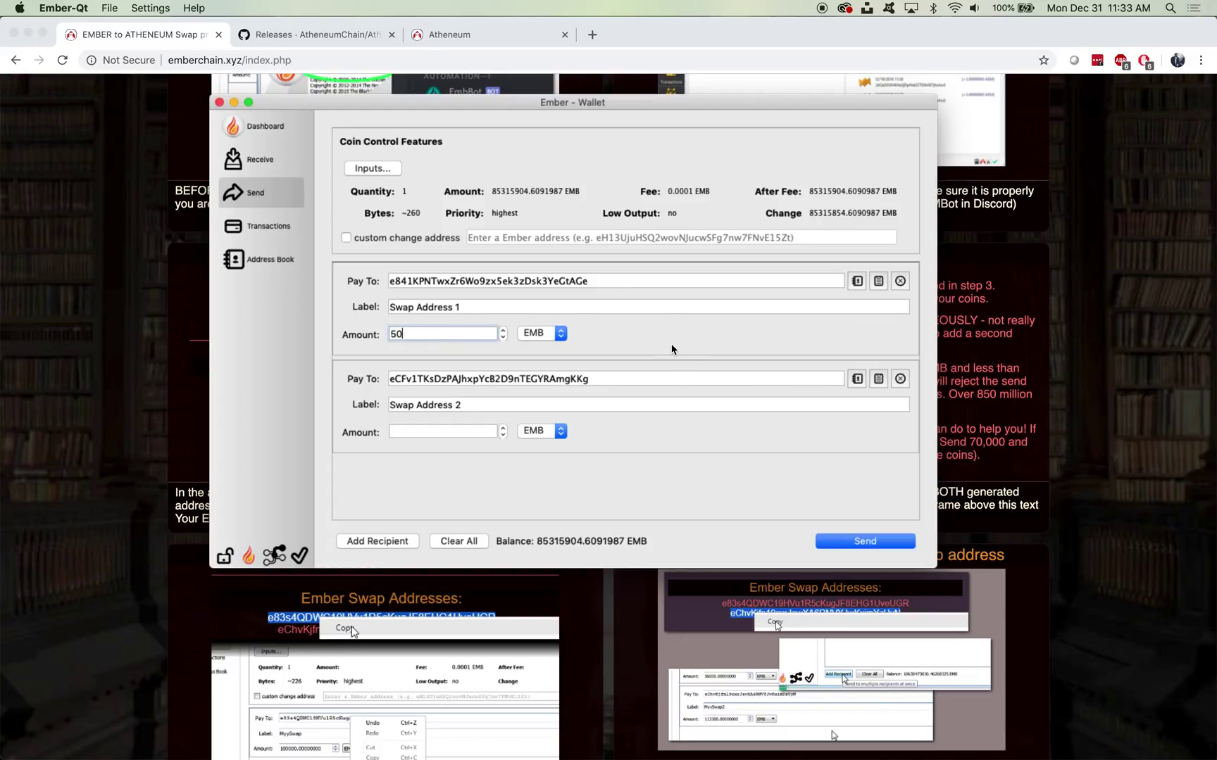
{"action": "type", "text": "000000"}
{"action": "left_click_drag", "start_coordinate": [879, 213], "coordinate": [808, 213]}
{"action": "key", "text": "super+c"}
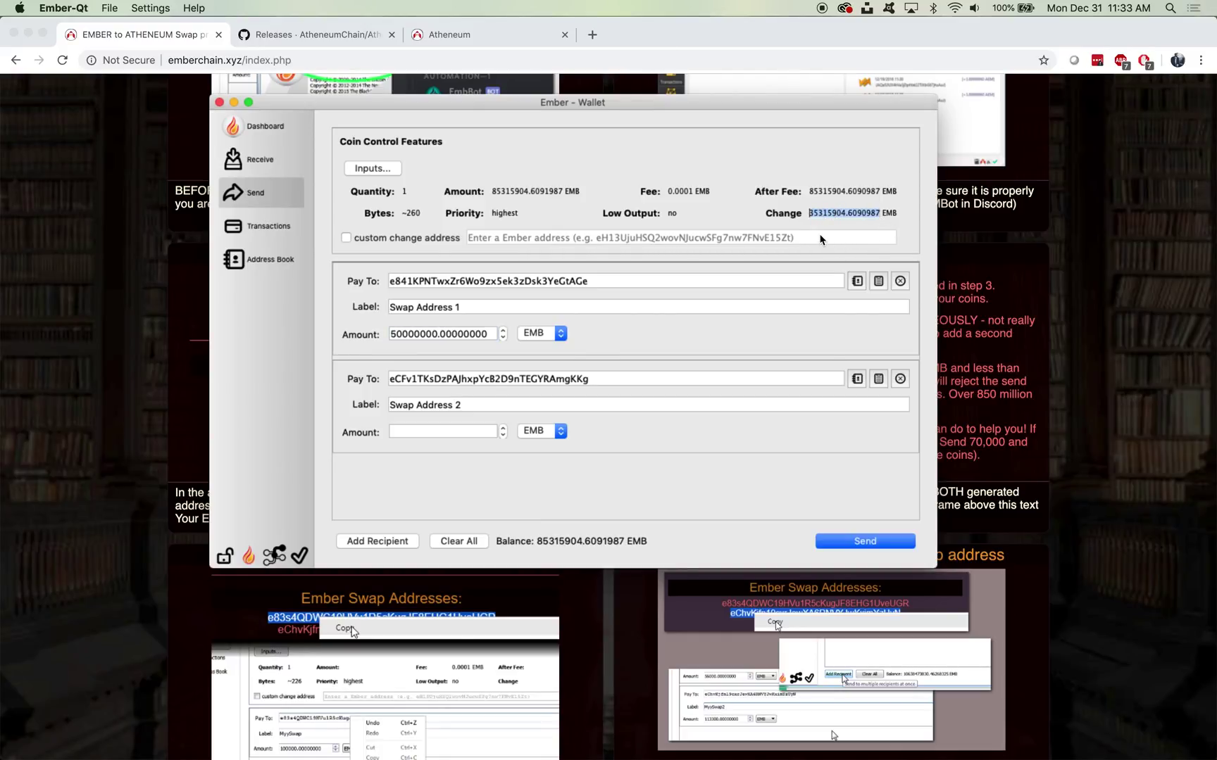
{"action": "left_click", "coordinate": [435, 426]}
{"action": "key", "text": "super+v"}
{"action": "left_click", "coordinate": [673, 466]}
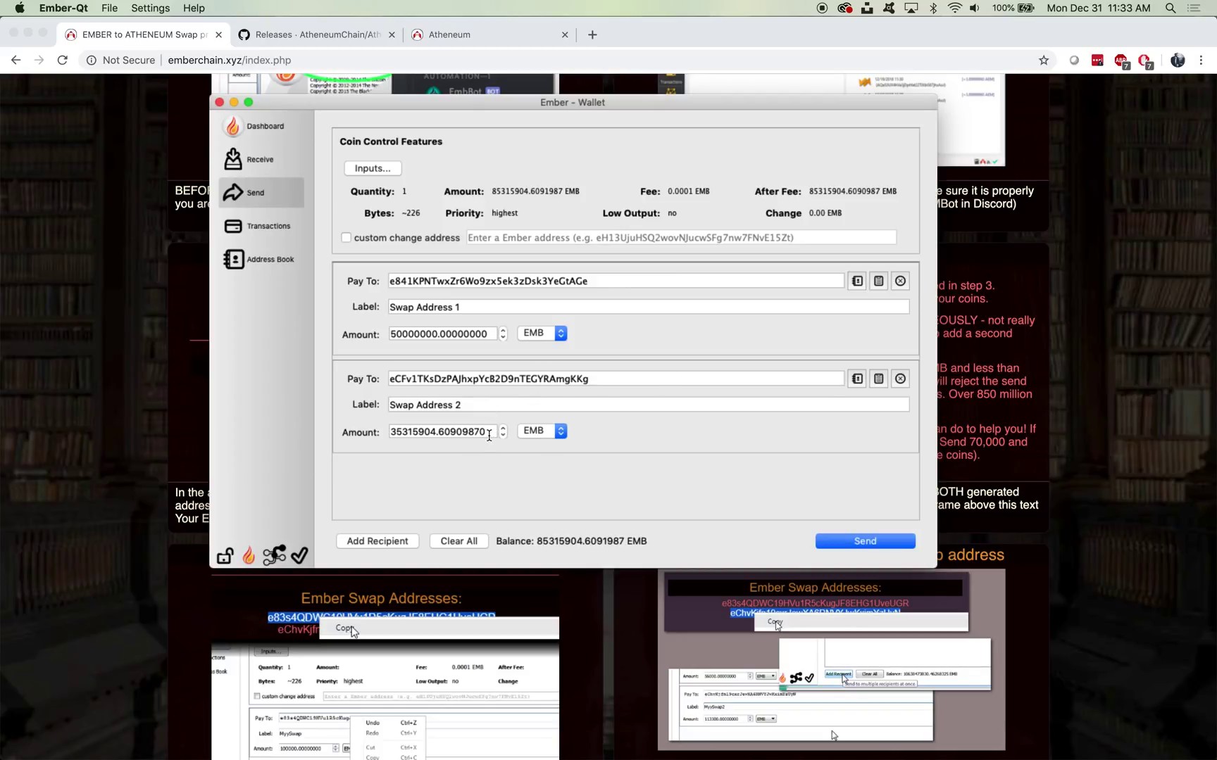
{"action": "left_click_drag", "start_coordinate": [488, 432], "coordinate": [372, 442]}
{"action": "key", "text": "super+x"}
{"action": "key", "text": "super+v"}
{"action": "left_click_drag", "start_coordinate": [491, 433], "coordinate": [382, 426]}
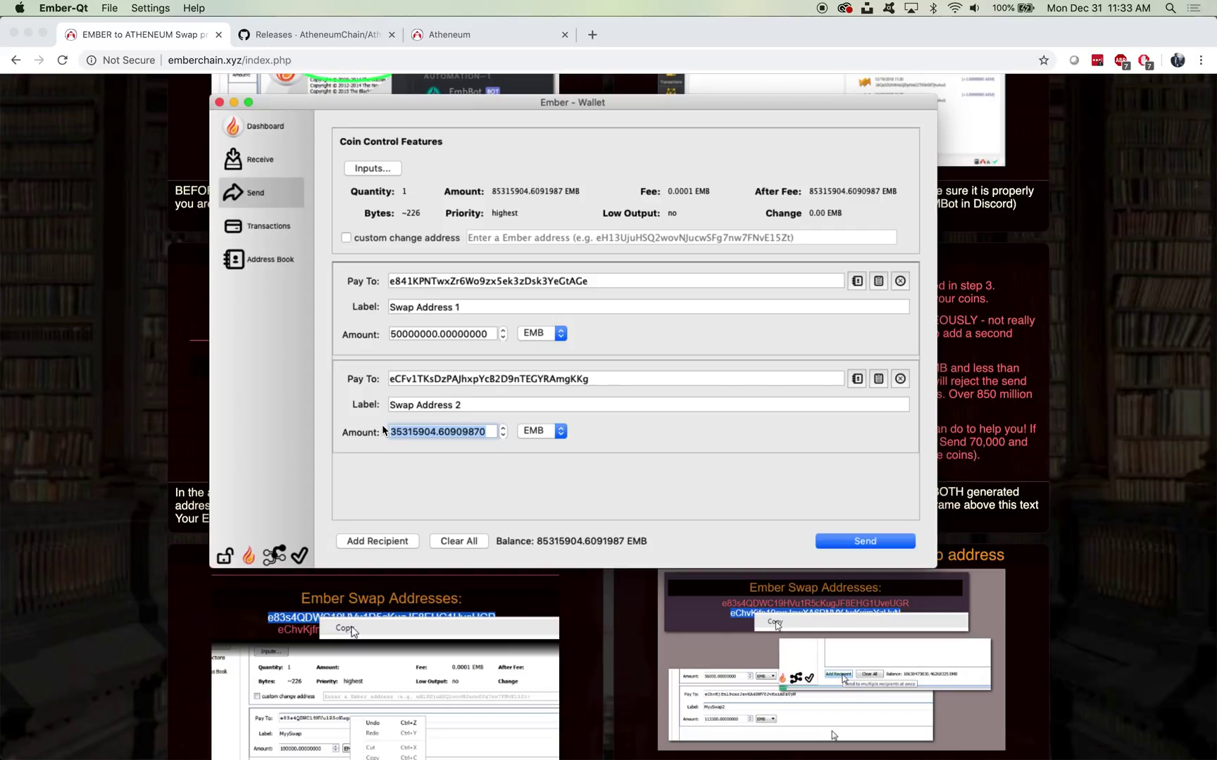
{"action": "key", "text": "super+x"}
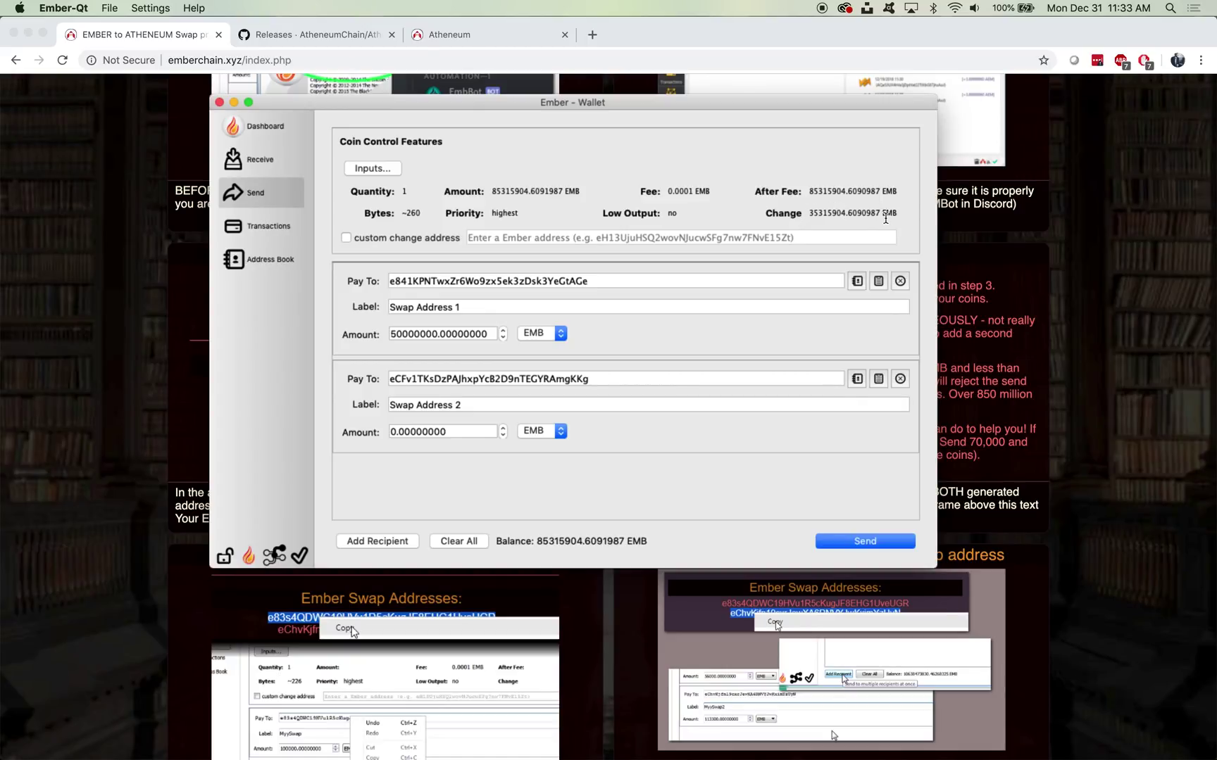
Step: Copy the full change and paste it as Swap Address 2's amount, 35315904.60909870 EMB
{"action": "left_click_drag", "start_coordinate": [881, 212], "coordinate": [810, 213]}
{"action": "right_click", "coordinate": [823, 224]}
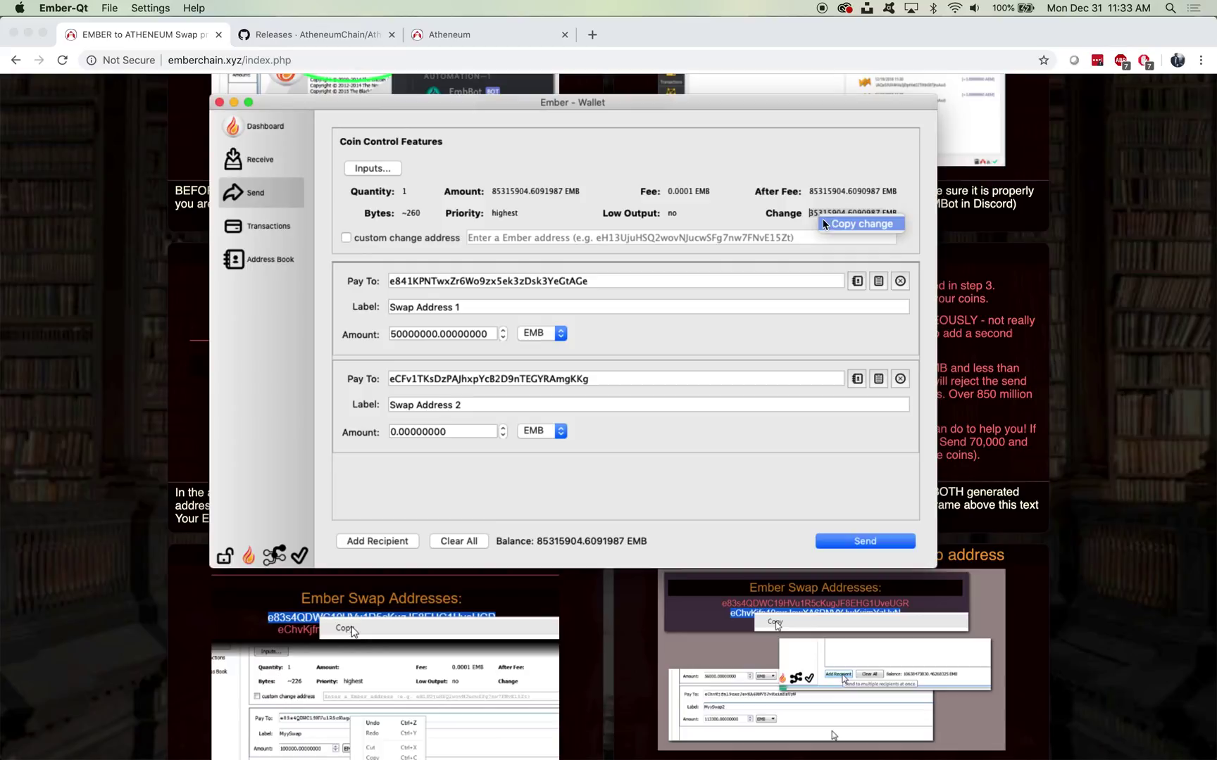
{"action": "left_click", "coordinate": [827, 225]}
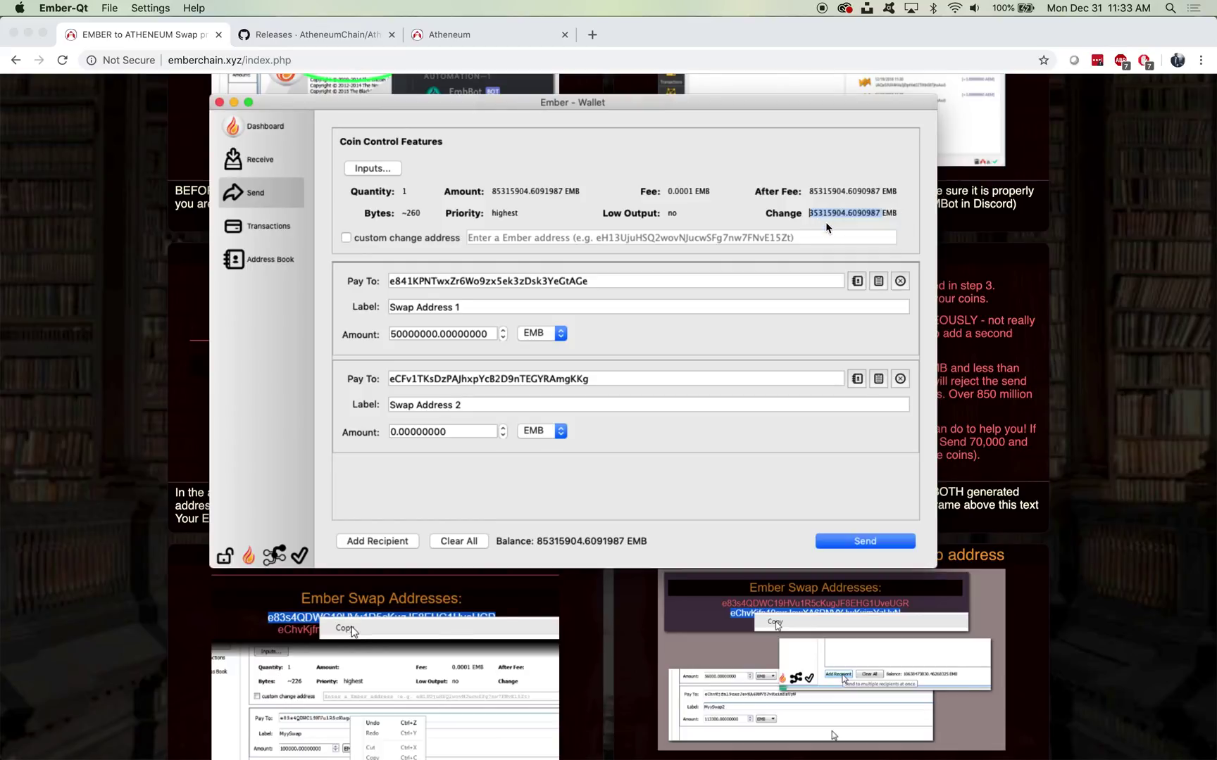
{"action": "left_click", "coordinate": [461, 431]}
{"action": "key", "text": "super+a"}
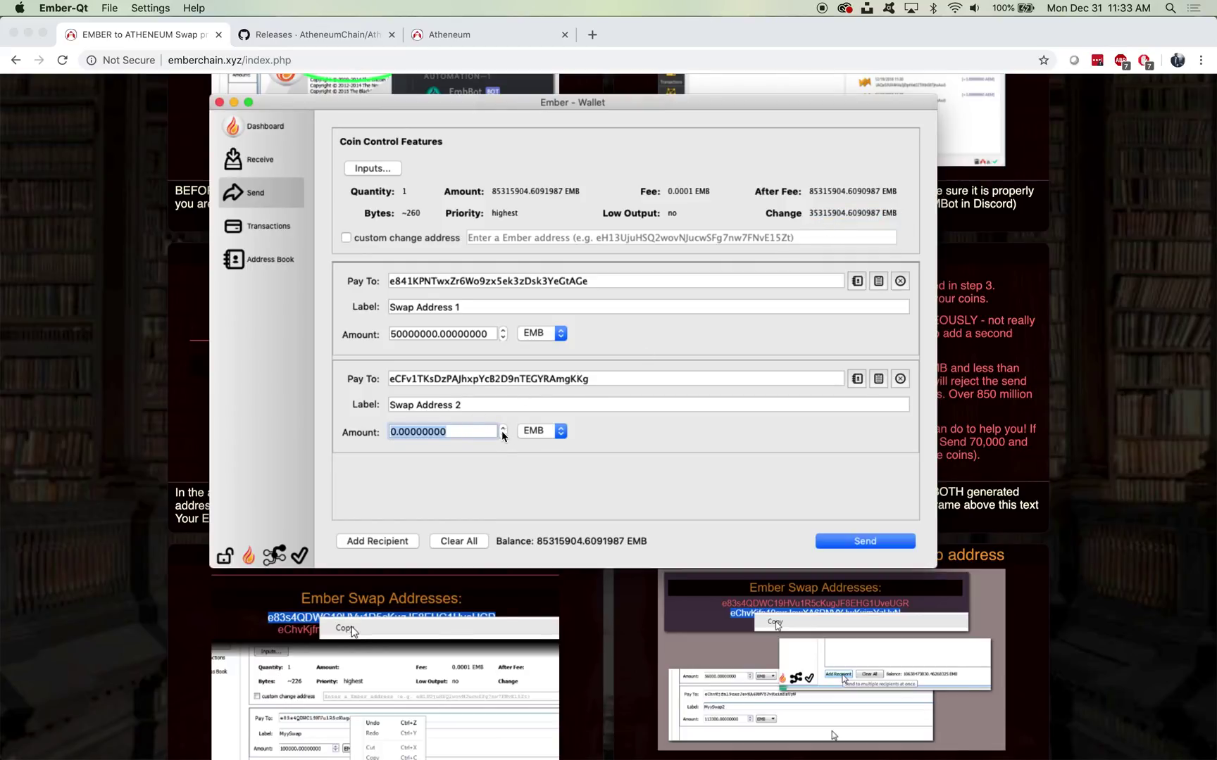
{"action": "right_click", "coordinate": [478, 434]}
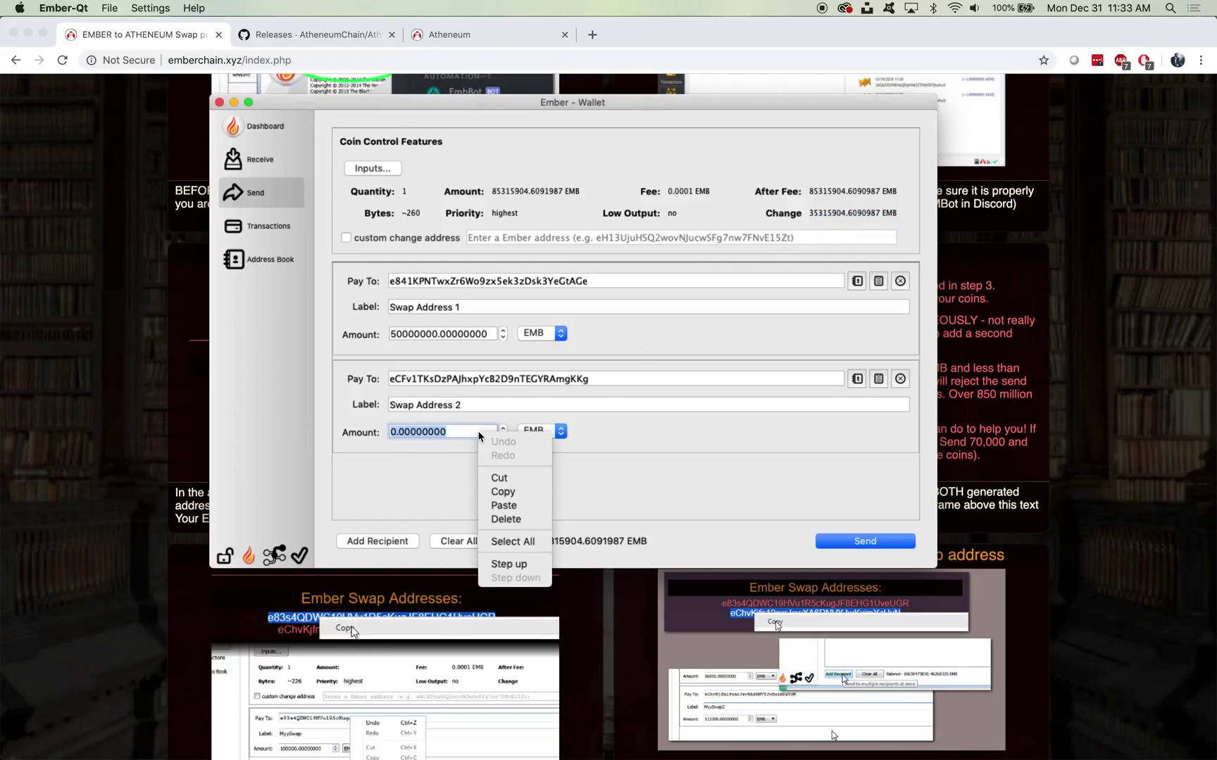
{"action": "left_click", "coordinate": [492, 505]}
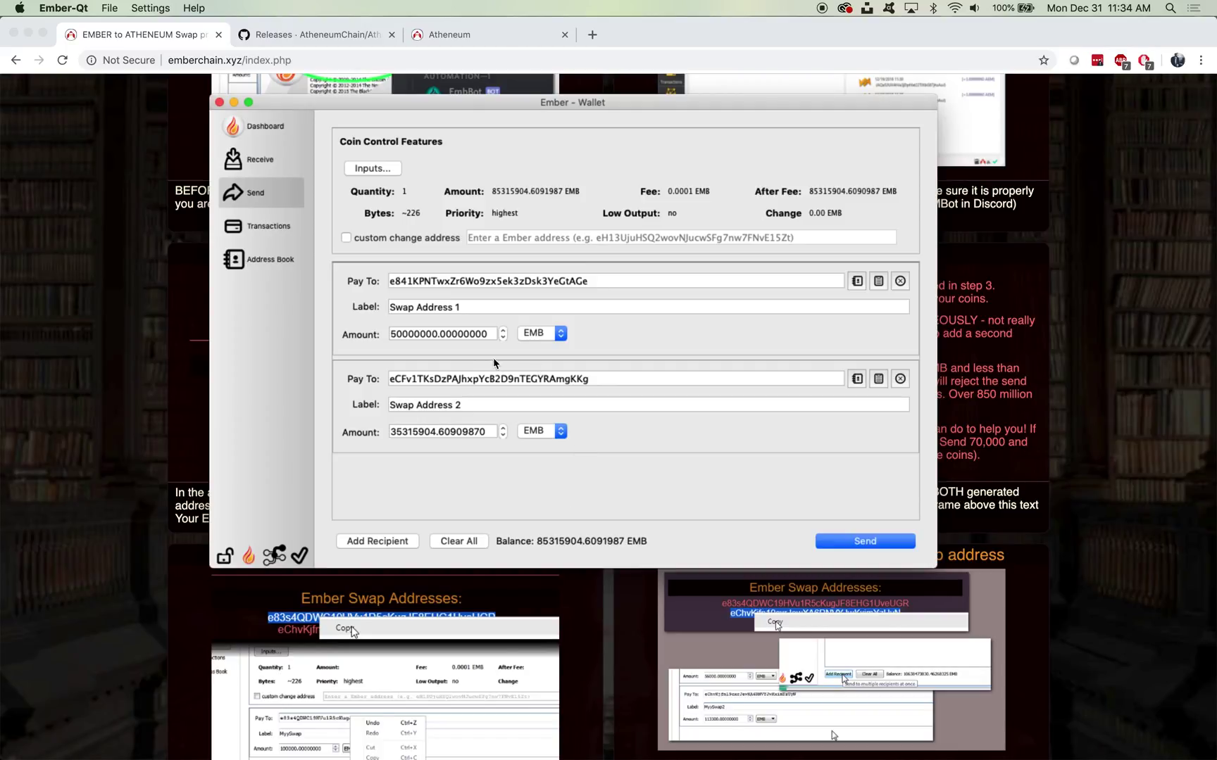
{"action": "left_click_drag", "start_coordinate": [457, 111], "coordinate": [777, 189]}
Step: Close the Ember debug window and reposition the wallet window
{"action": "left_click", "coordinate": [307, 135]}
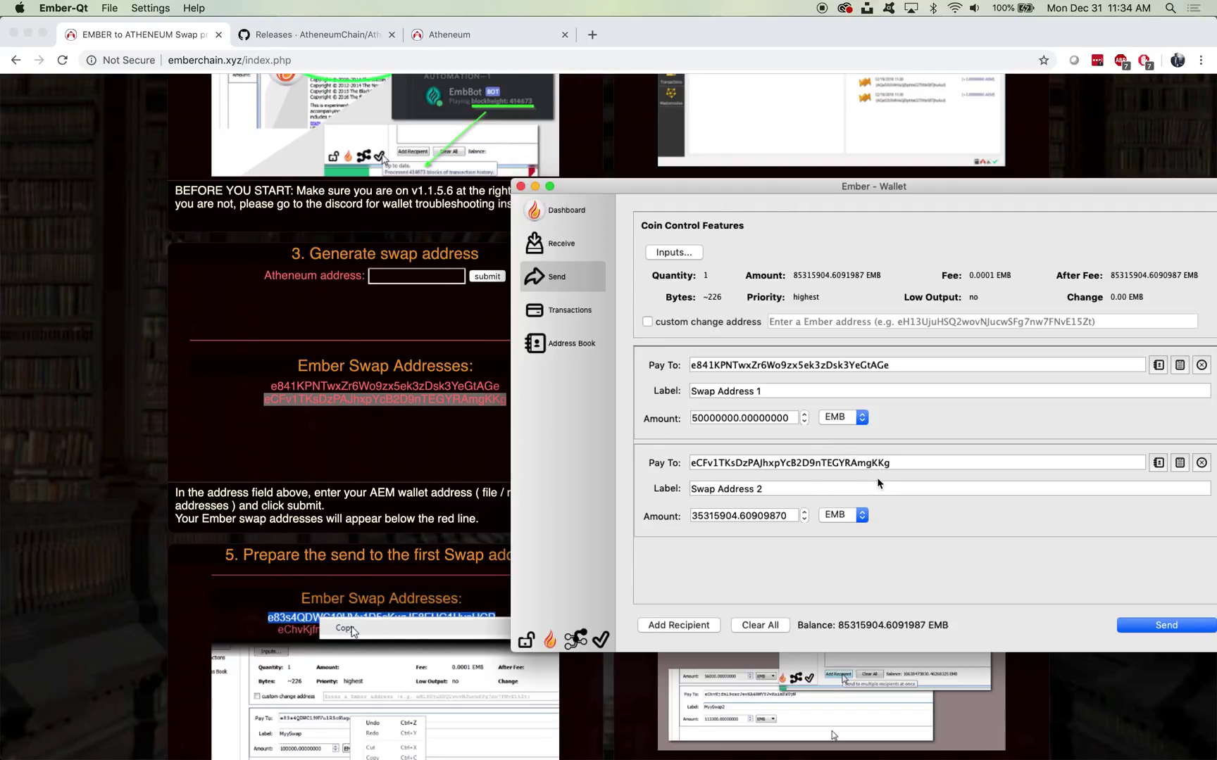
{"action": "left_click_drag", "start_coordinate": [779, 185], "coordinate": [555, 97]}
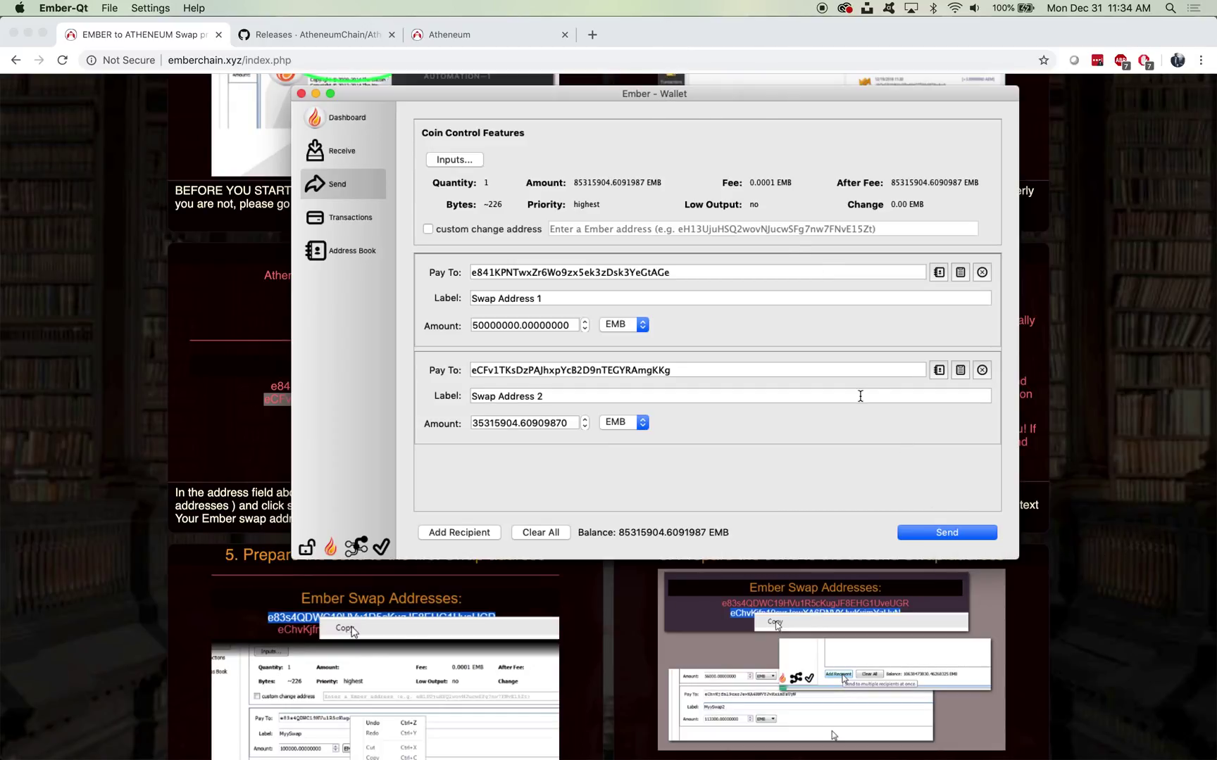
Step: Scroll the swap guide to steps 7–9, Review and Send through Wait for the swap
{"action": "left_click", "coordinate": [1094, 347]}
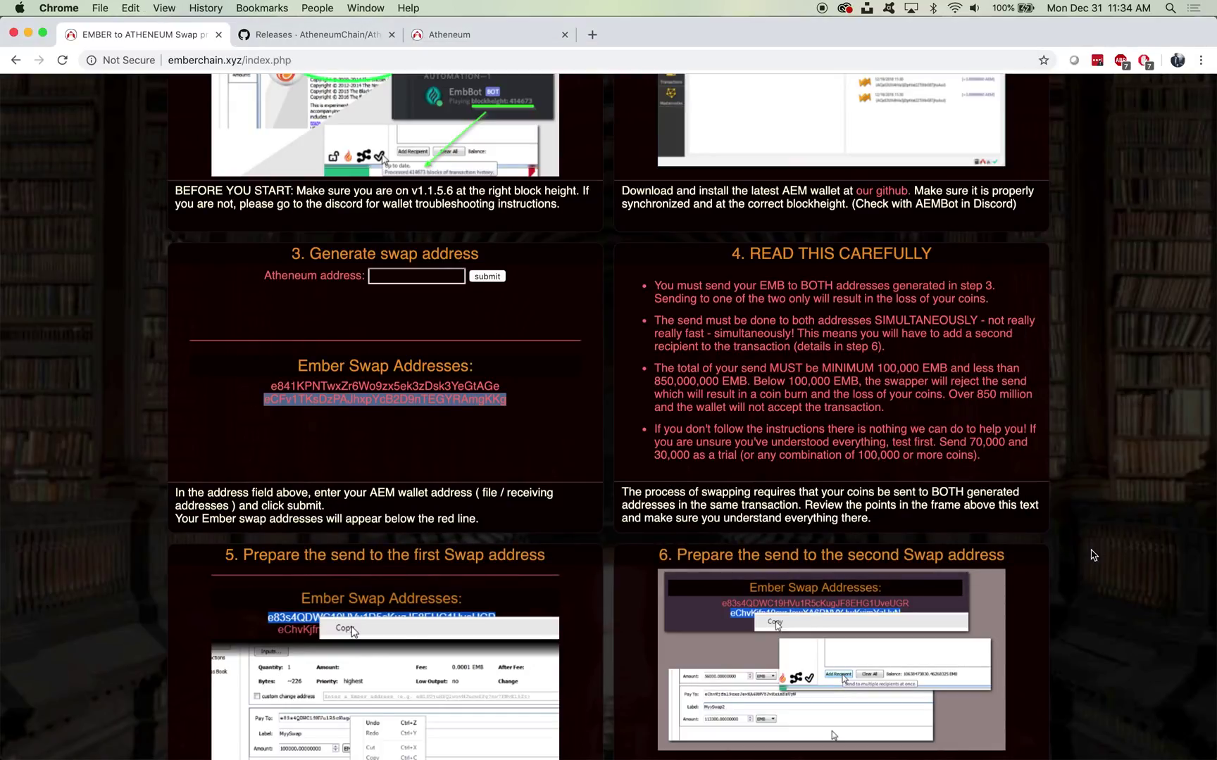
{"action": "scroll", "coordinate": [1094, 571], "scroll_direction": "down", "scroll_amount": 5}
{"action": "scroll", "coordinate": [1094, 571], "scroll_direction": "down", "scroll_amount": 4}
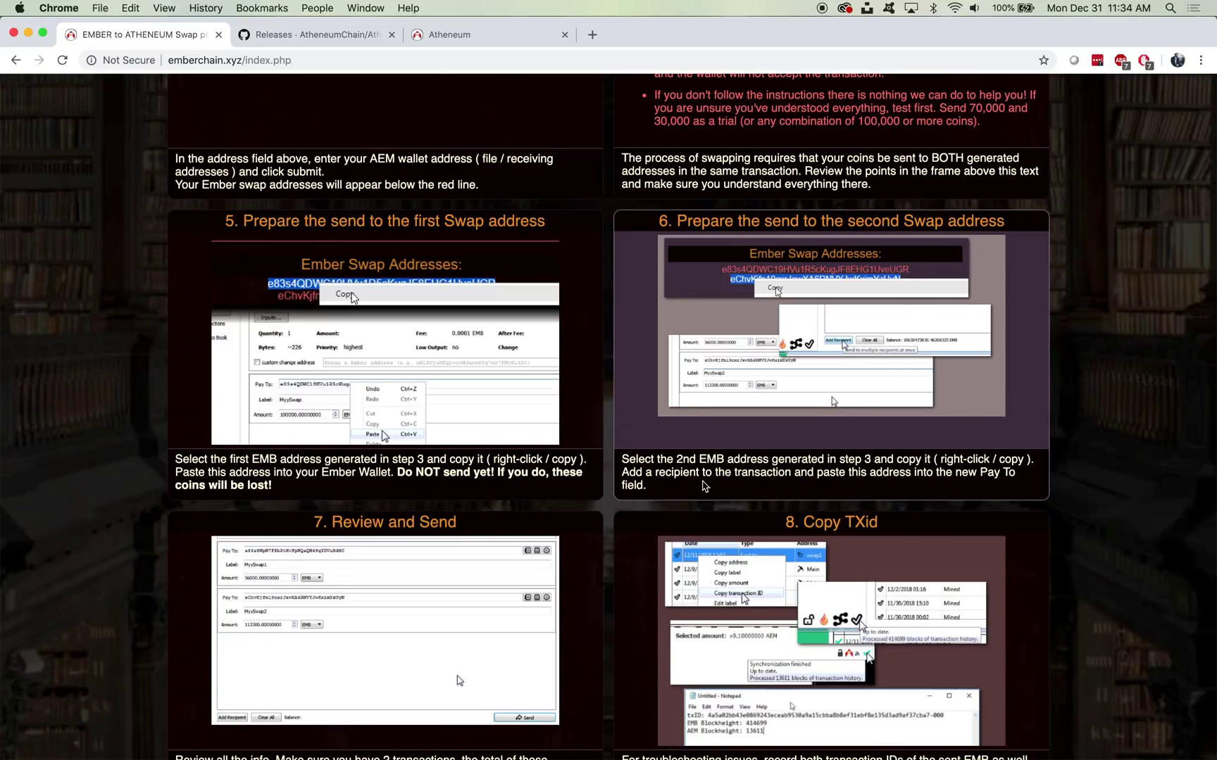
{"action": "scroll", "coordinate": [598, 570], "scroll_direction": "down", "scroll_amount": 3}
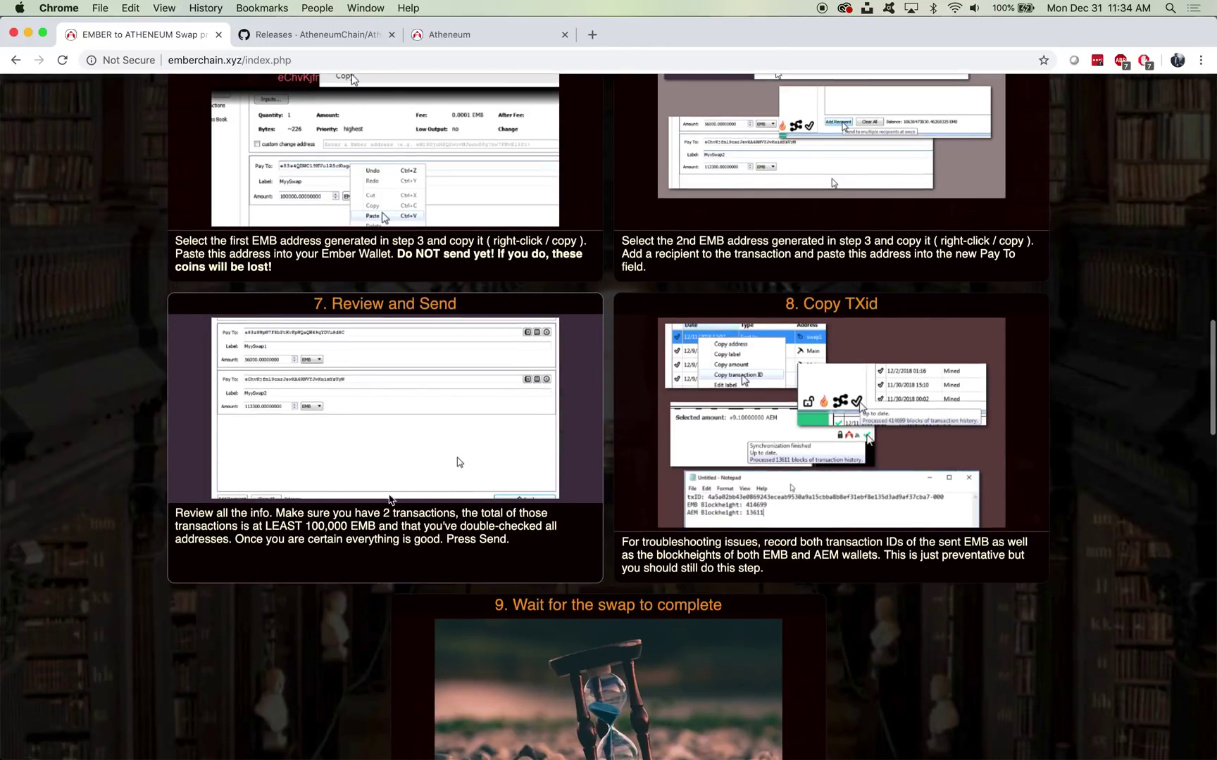
{"action": "mouse_move", "coordinate": [641, 750]}
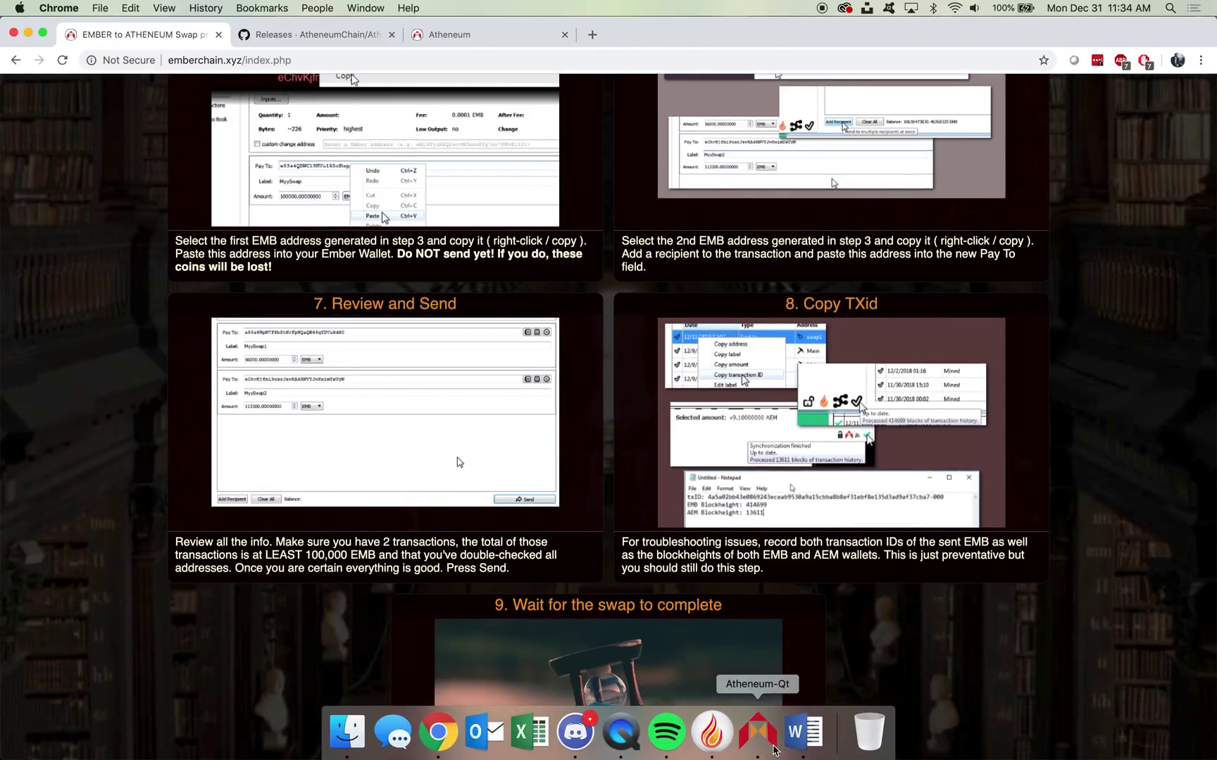
{"action": "left_click", "coordinate": [756, 741]}
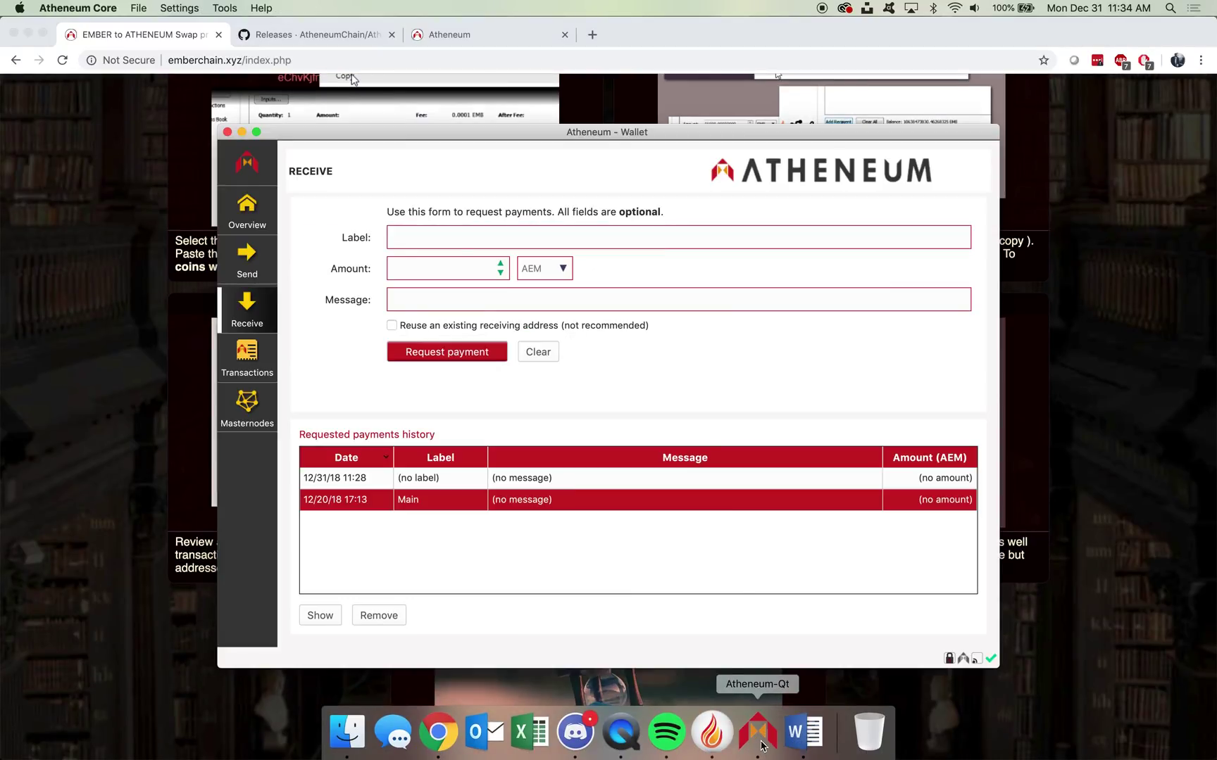
{"action": "left_click", "coordinate": [124, 273]}
{"action": "mouse_move", "coordinate": [832, 730]}
{"action": "left_click", "coordinate": [719, 734]}
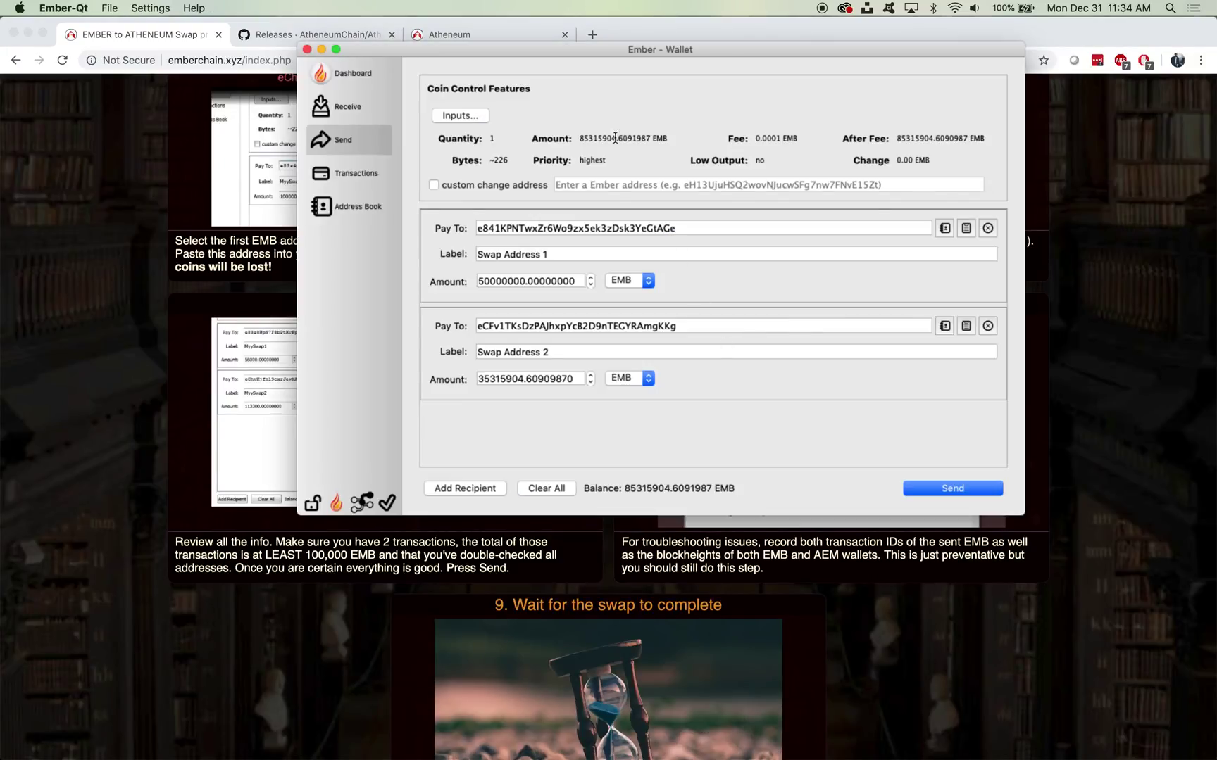
{"action": "left_click_drag", "start_coordinate": [612, 59], "coordinate": [819, 146]}
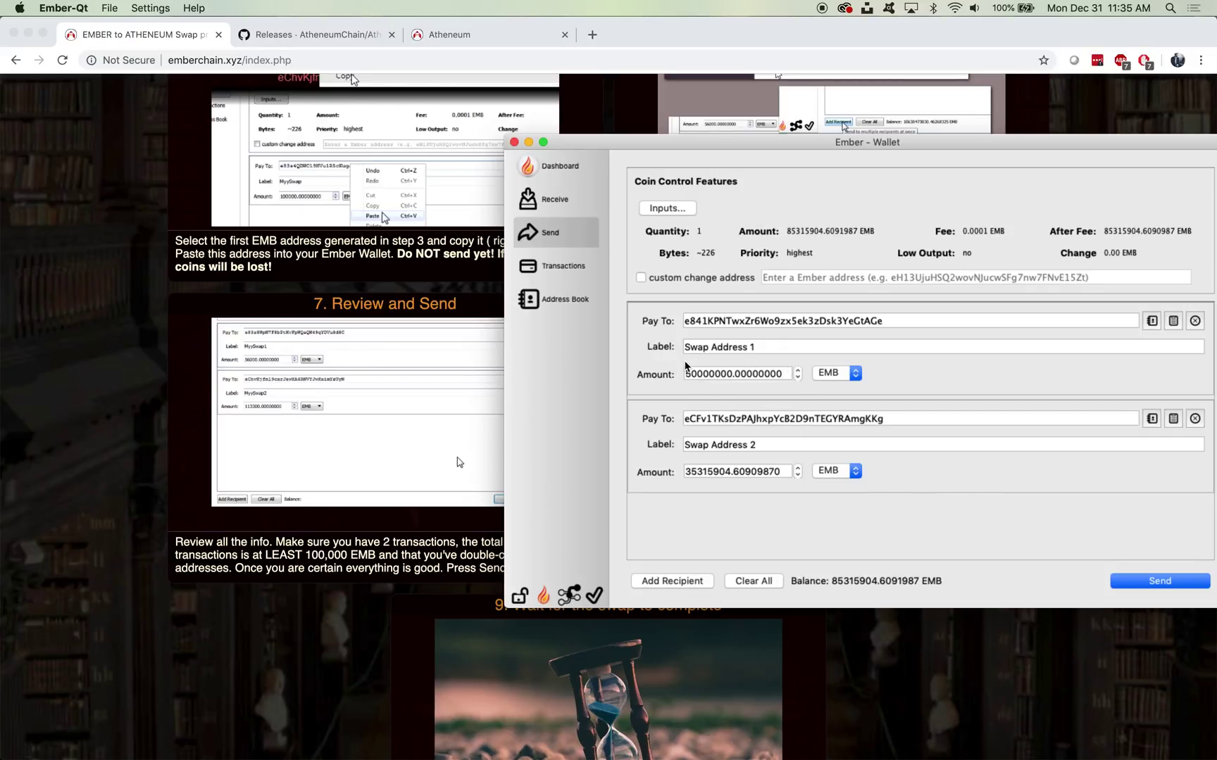
{"action": "left_click", "coordinate": [364, 567]}
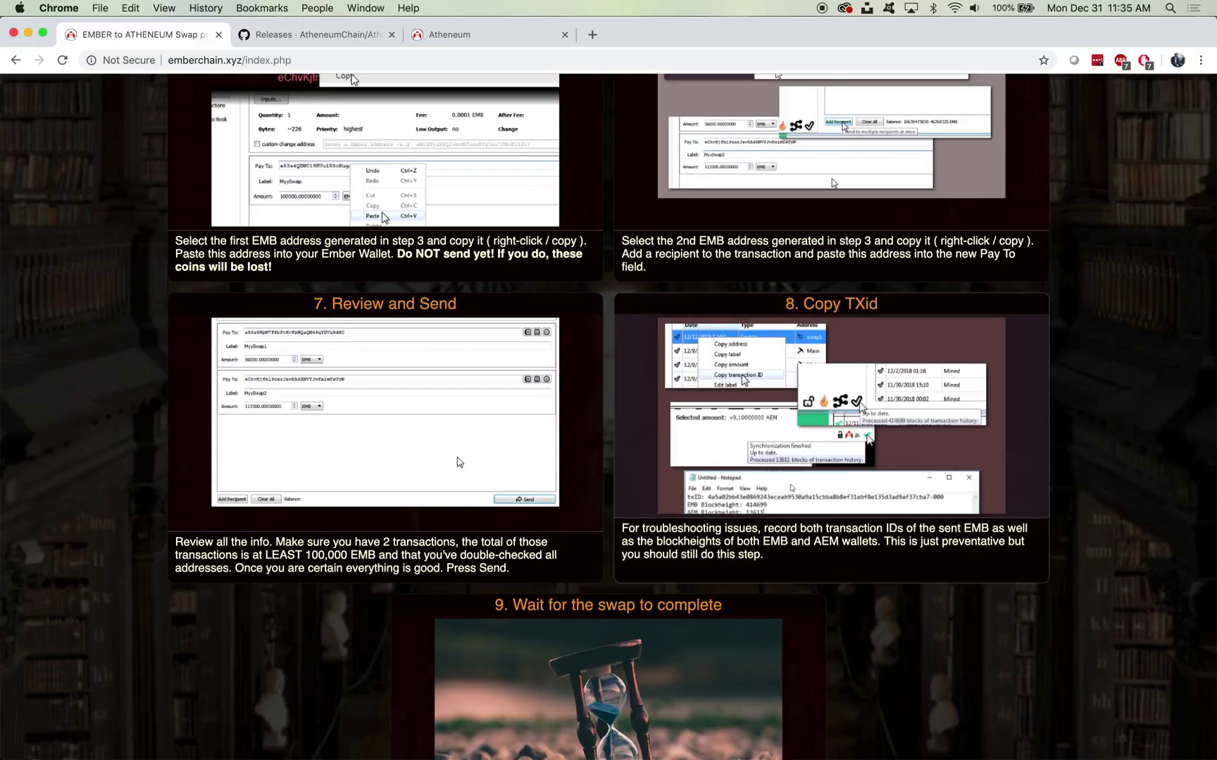
Step: Send the two-recipient Ember transaction and accept the confirmation
{"action": "mouse_move", "coordinate": [757, 753]}
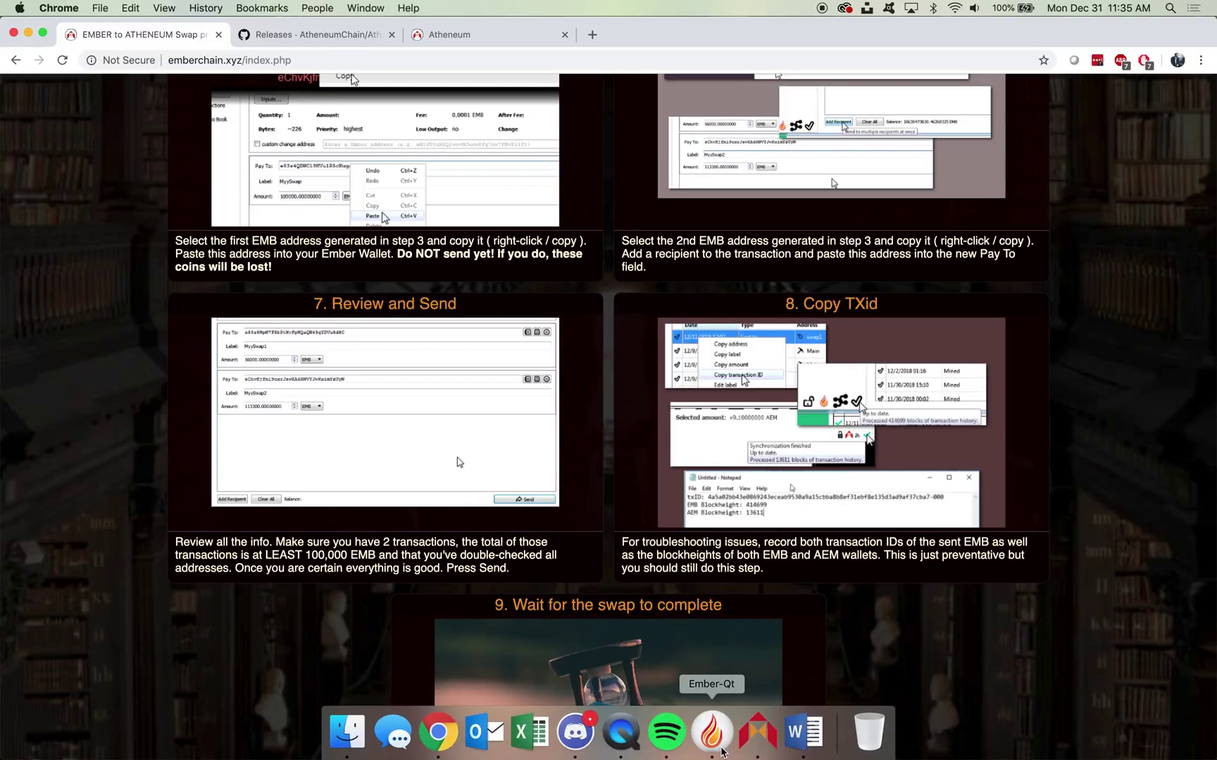
{"action": "left_click", "coordinate": [711, 736]}
{"action": "left_click_drag", "start_coordinate": [873, 147], "coordinate": [623, 137]}
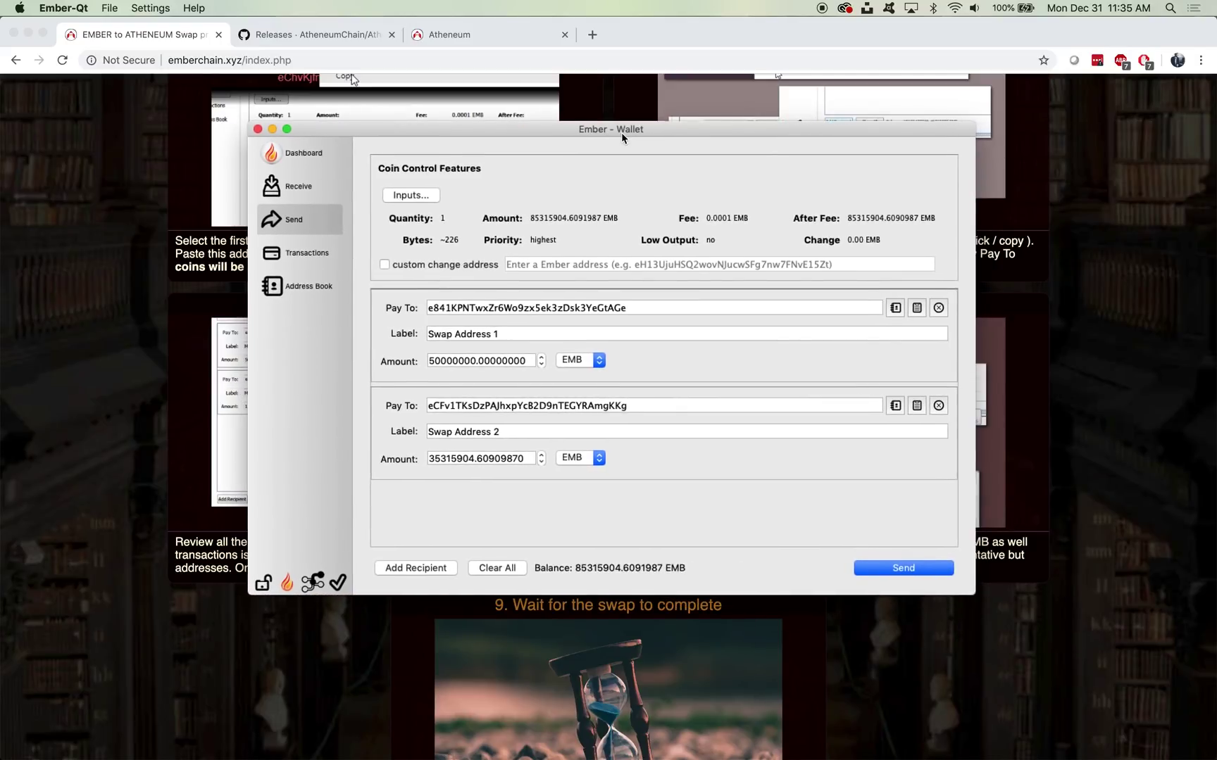
{"action": "left_click", "coordinate": [873, 570]}
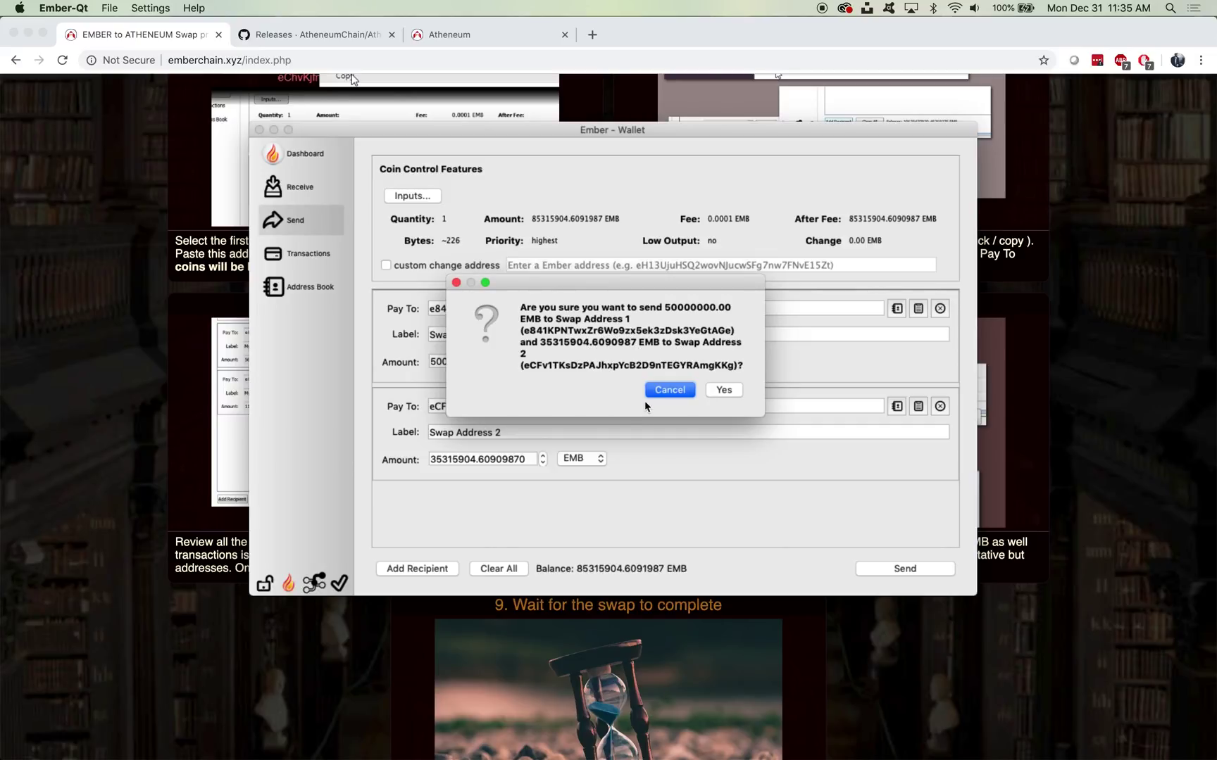
{"action": "left_click", "coordinate": [723, 392]}
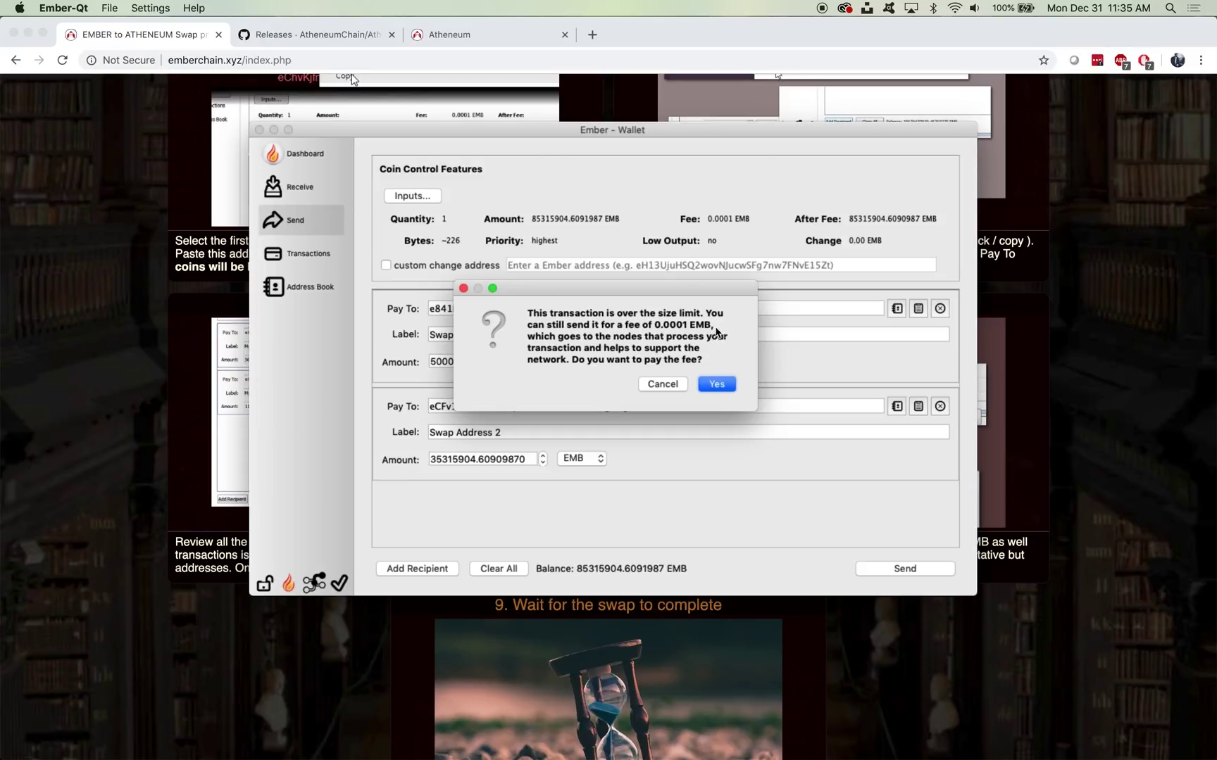
Step: Accept the 0.0001 EMB fee and view the dashboard's recent transactions
{"action": "left_click", "coordinate": [719, 386]}
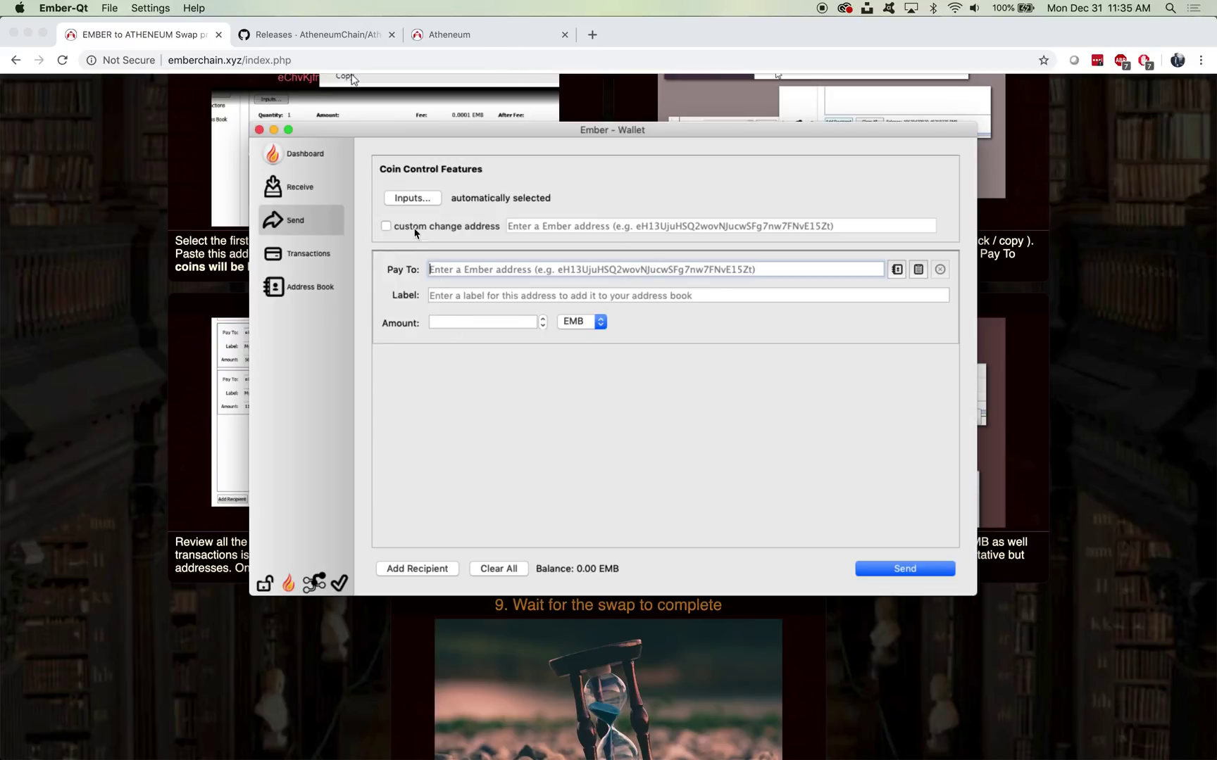
{"action": "left_click", "coordinate": [317, 168]}
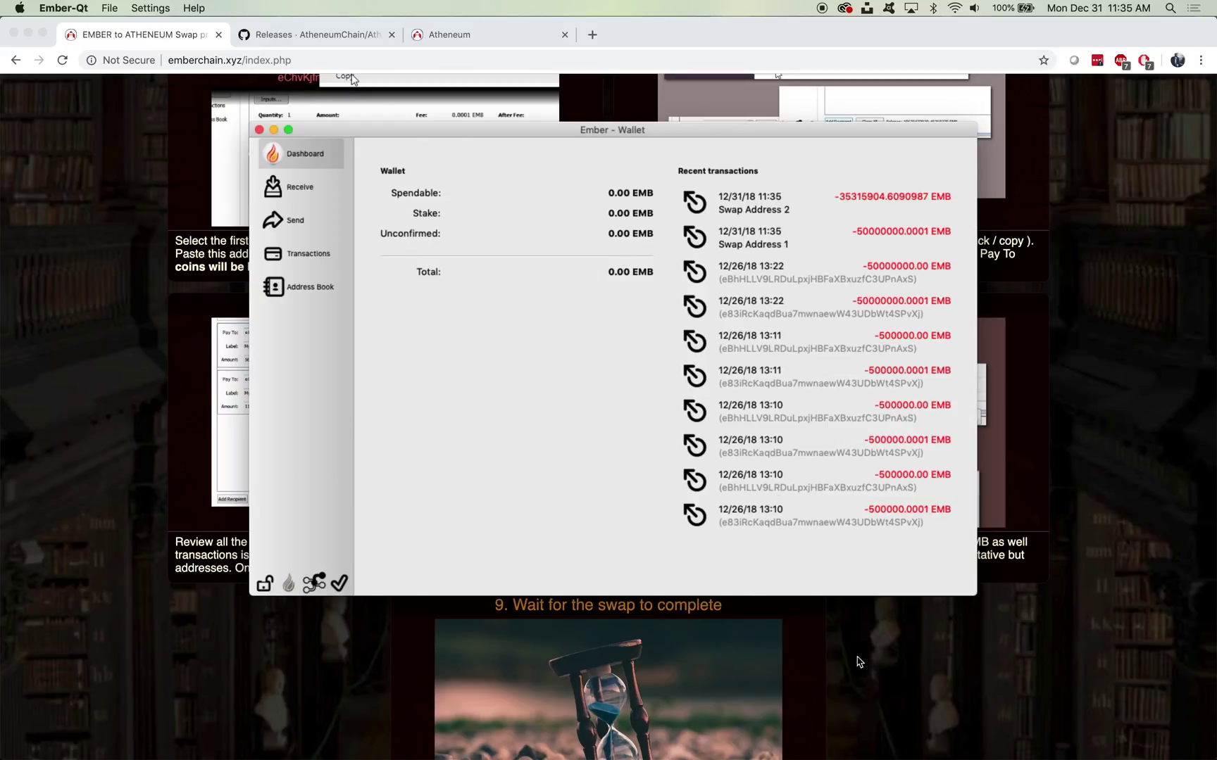
{"action": "left_click", "coordinate": [1075, 618]}
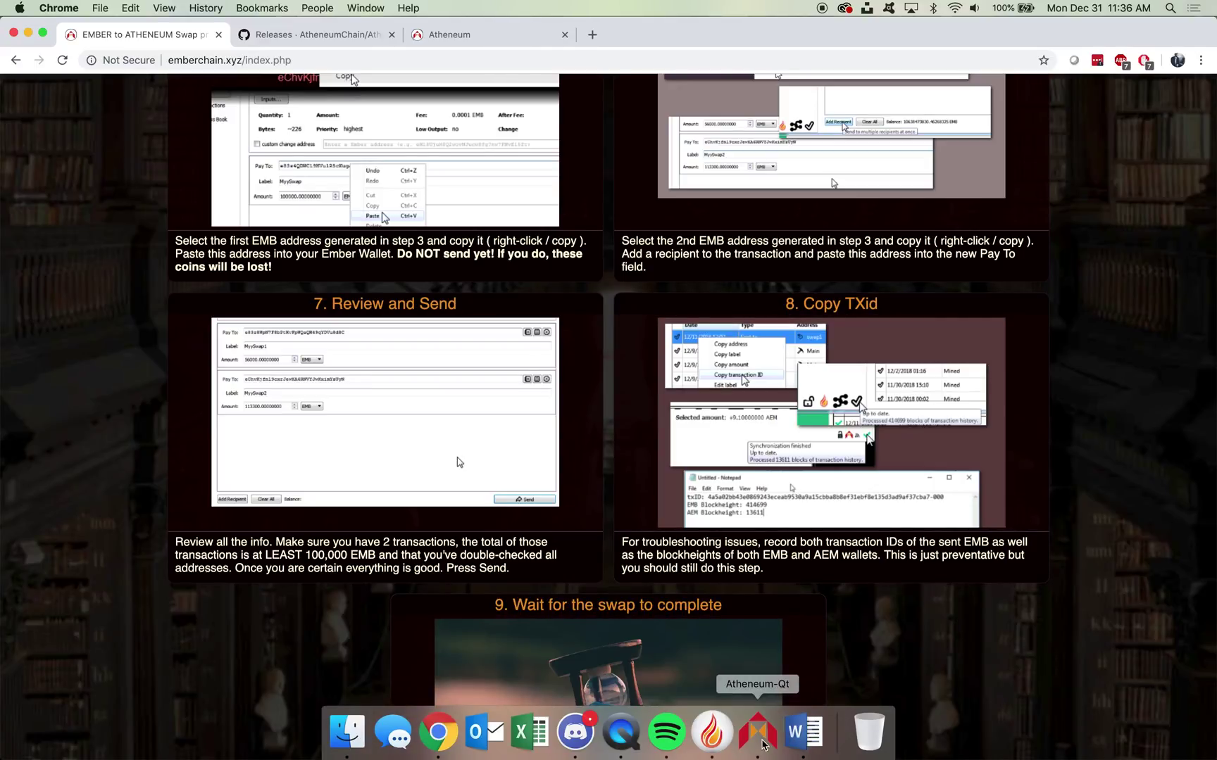
{"action": "left_click", "coordinate": [723, 740]}
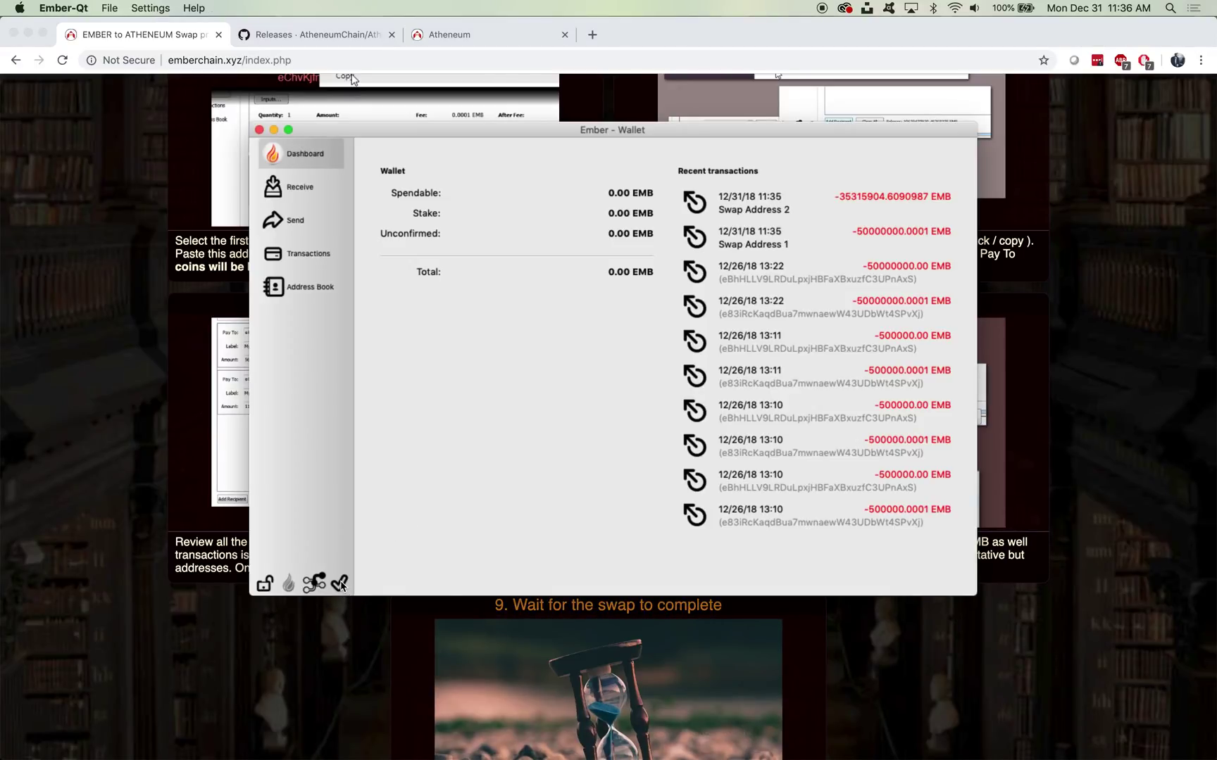
{"action": "mouse_move", "coordinate": [341, 586]}
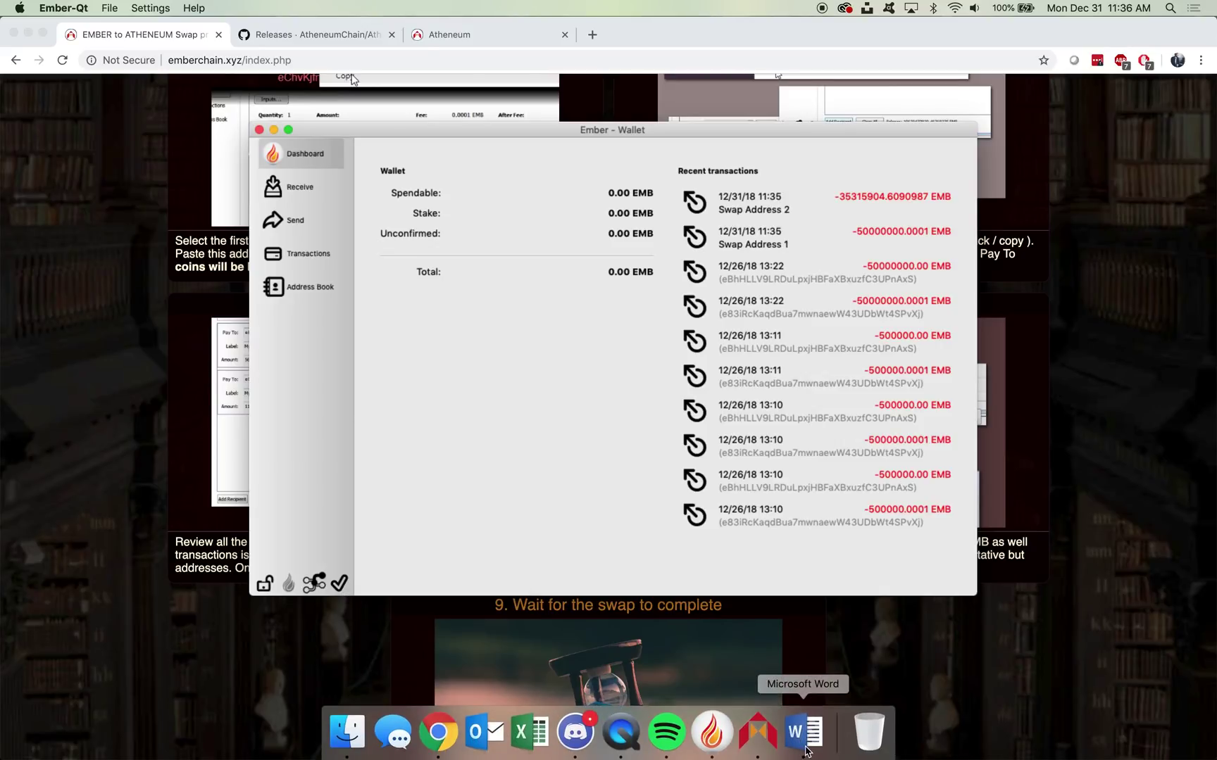
Step: Add the line 'Sent on EMB Block 423467' to the Word notes
{"action": "left_click", "coordinate": [806, 752]}
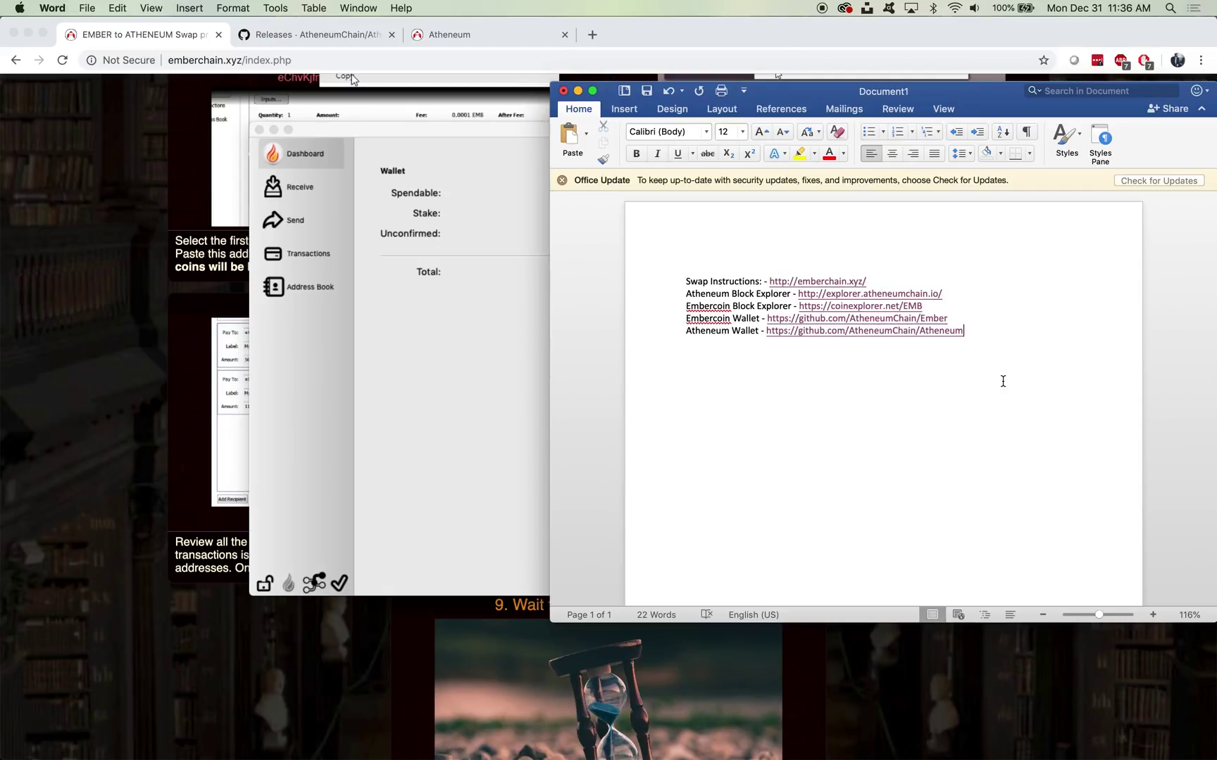
{"action": "key", "text": "Return"}
{"action": "type", "text": "Sent on 123467"}
{"action": "left_click", "coordinate": [721, 369]}
{"action": "type", "text": "Block 423467"}
{"action": "key", "text": "Return"}
{"action": "type", "text": "EMB"}
{"action": "left_click", "coordinate": [475, 397]}
Step: Copy the Swap Address 1 transaction ID and log it in Word after 'Swap 1 TX ID:'
{"action": "left_click", "coordinate": [309, 255]}
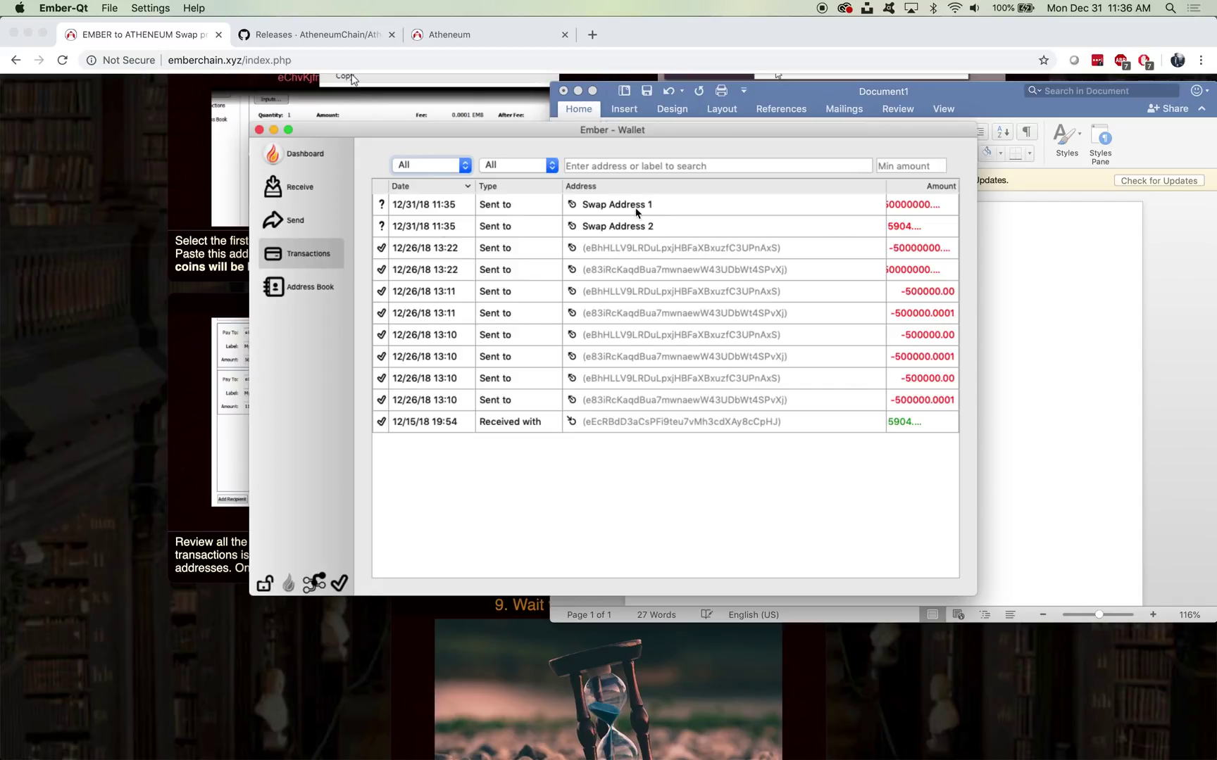
{"action": "right_click", "coordinate": [623, 226]}
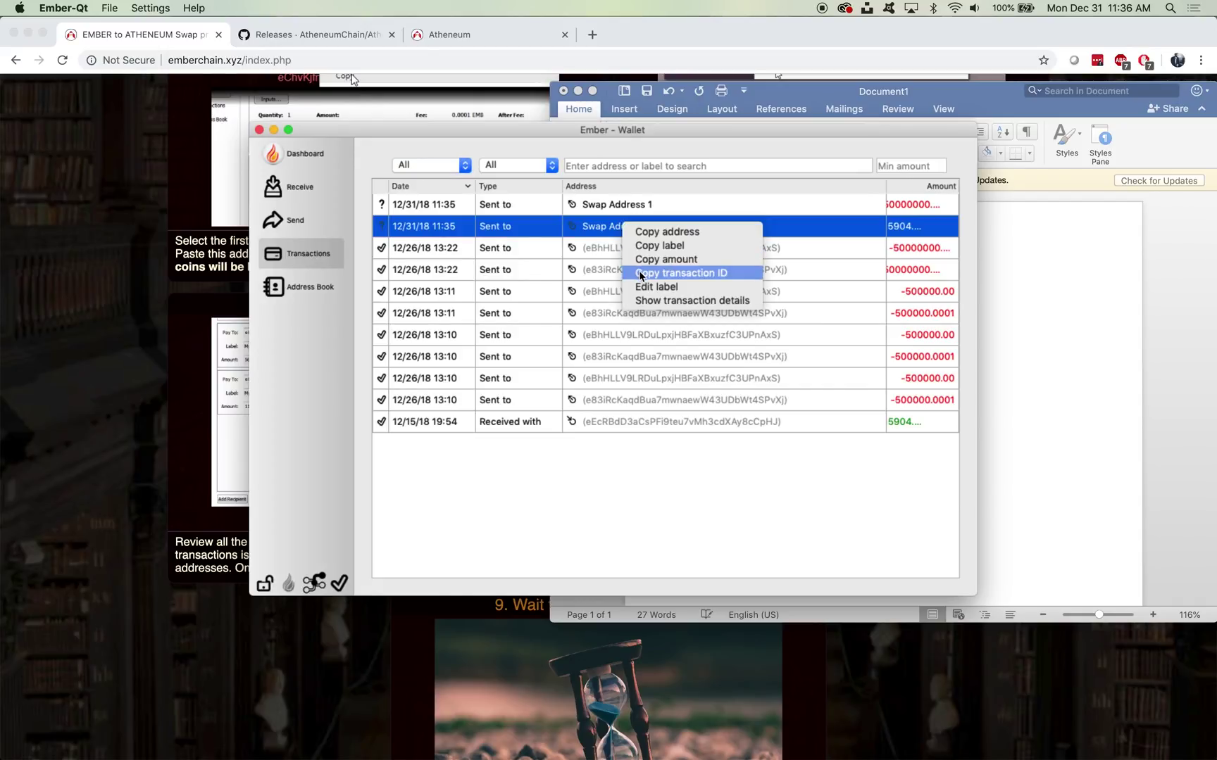
{"action": "left_click", "coordinate": [640, 273]}
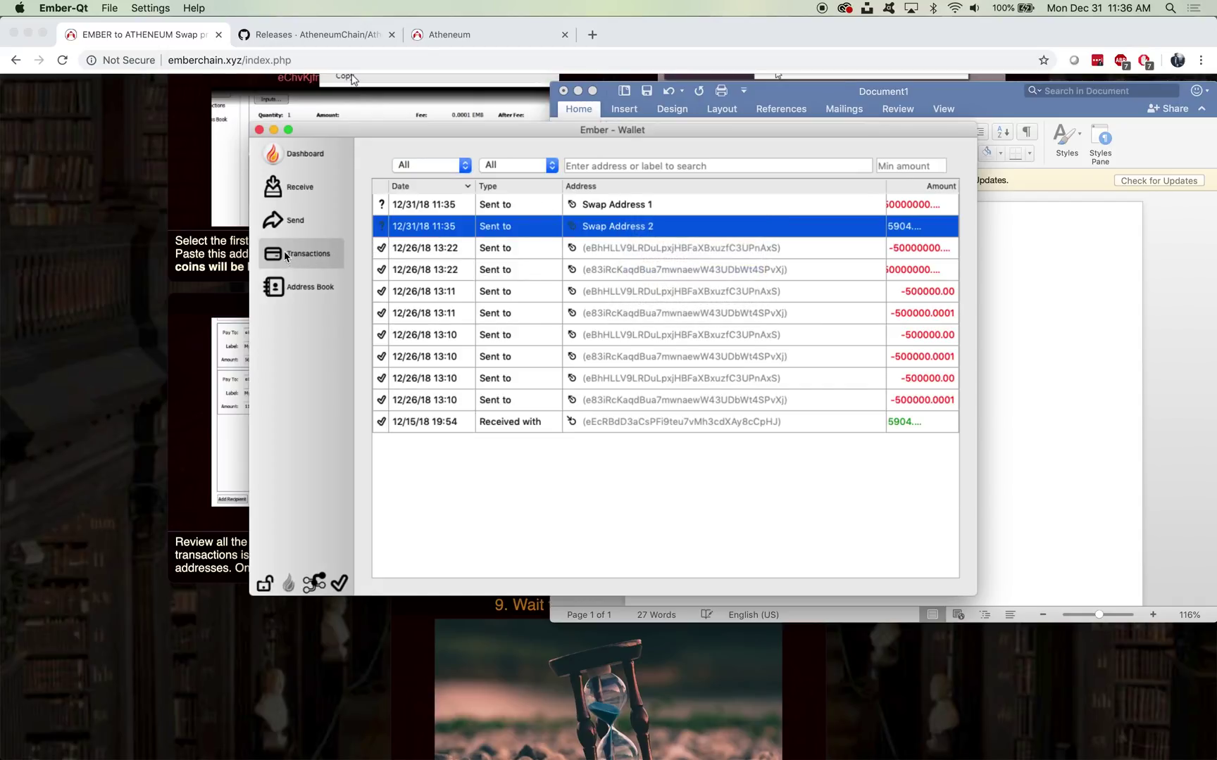
{"action": "right_click", "coordinate": [592, 223]}
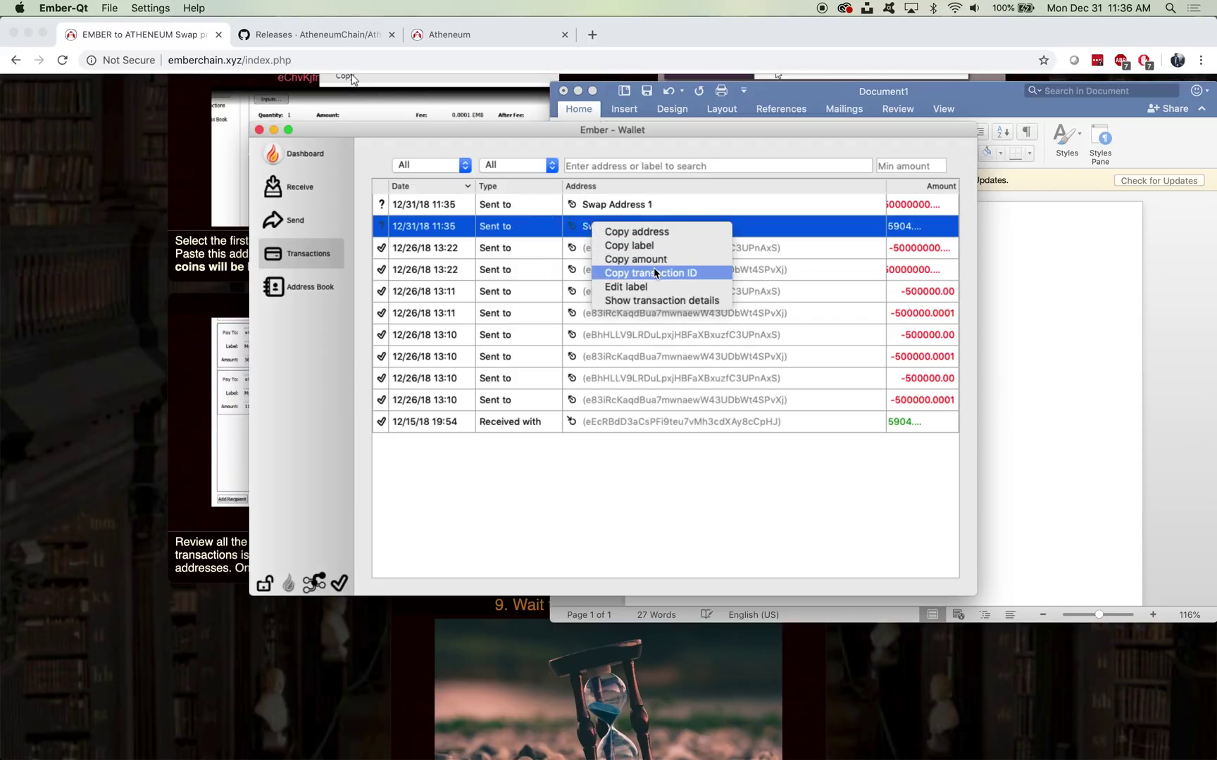
{"action": "left_click", "coordinate": [654, 274]}
{"action": "right_click", "coordinate": [609, 211]}
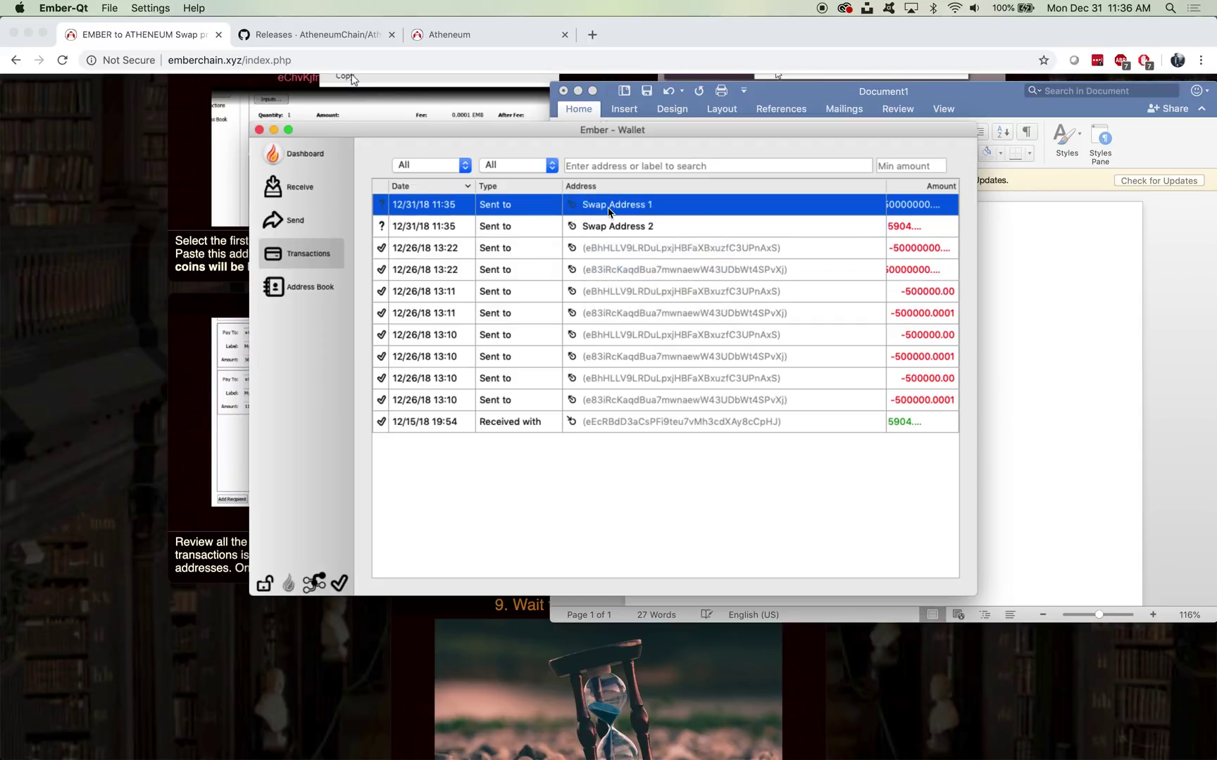
{"action": "left_click", "coordinate": [640, 260]}
{"action": "left_click", "coordinate": [1058, 484]}
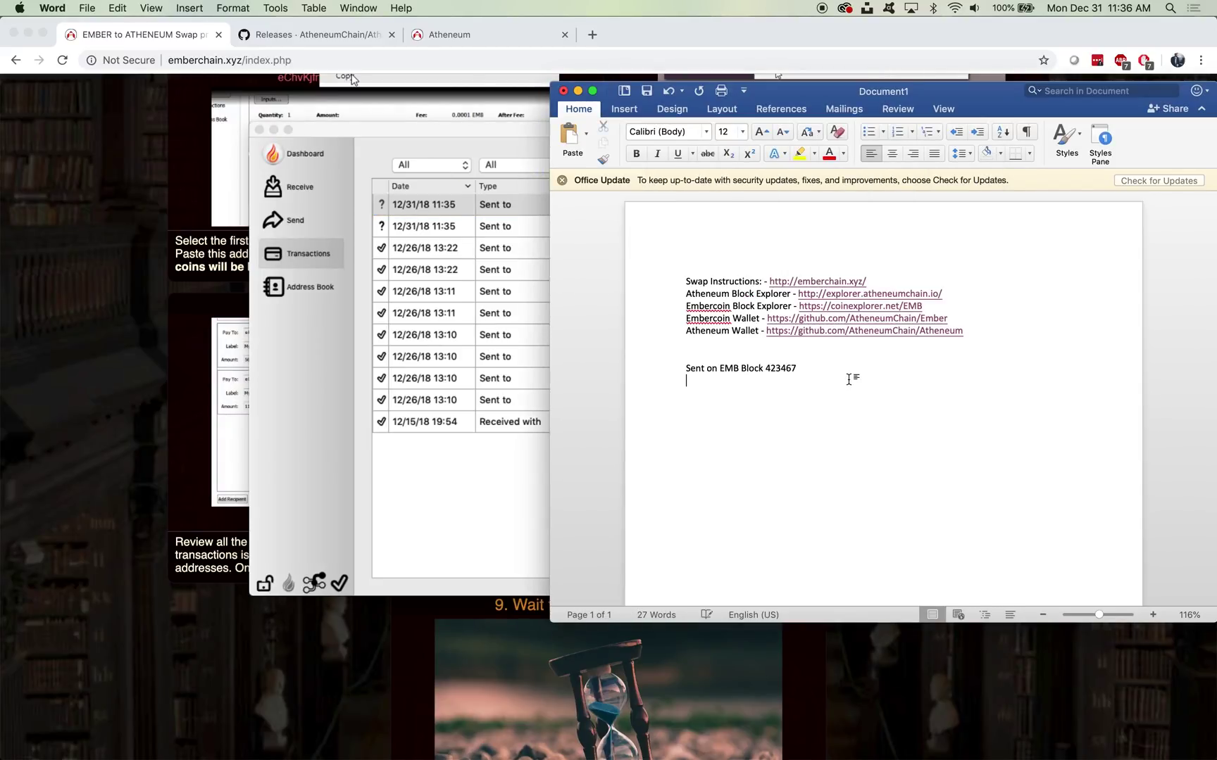
{"action": "type", "text": "Swap 1 TX ID:"}
{"action": "key", "text": "super+v"}
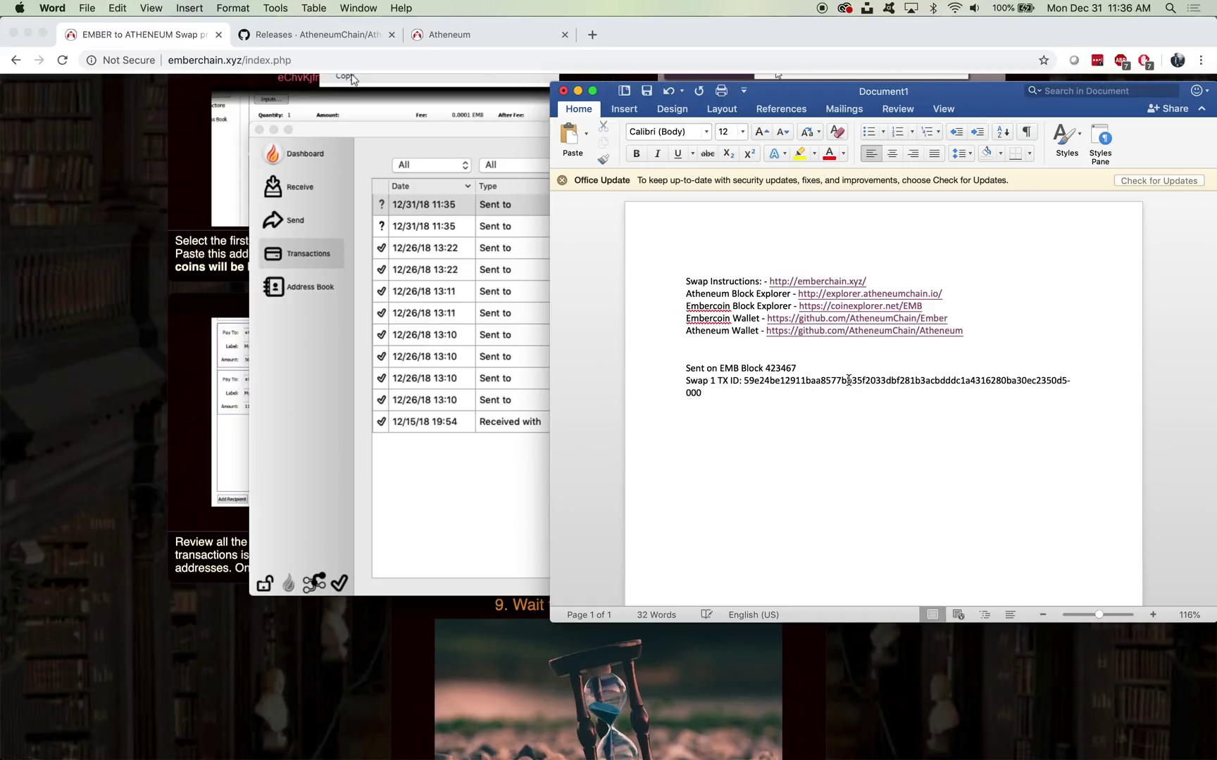
{"action": "key", "text": "Return"}
Step: Add a 'Swap 2' line in Word holding the Swap Address 2 transaction ID
{"action": "type", "text": "Swap 2 TX ID:"}
{"action": "left_click", "coordinate": [489, 230]}
{"action": "right_click", "coordinate": [503, 232]}
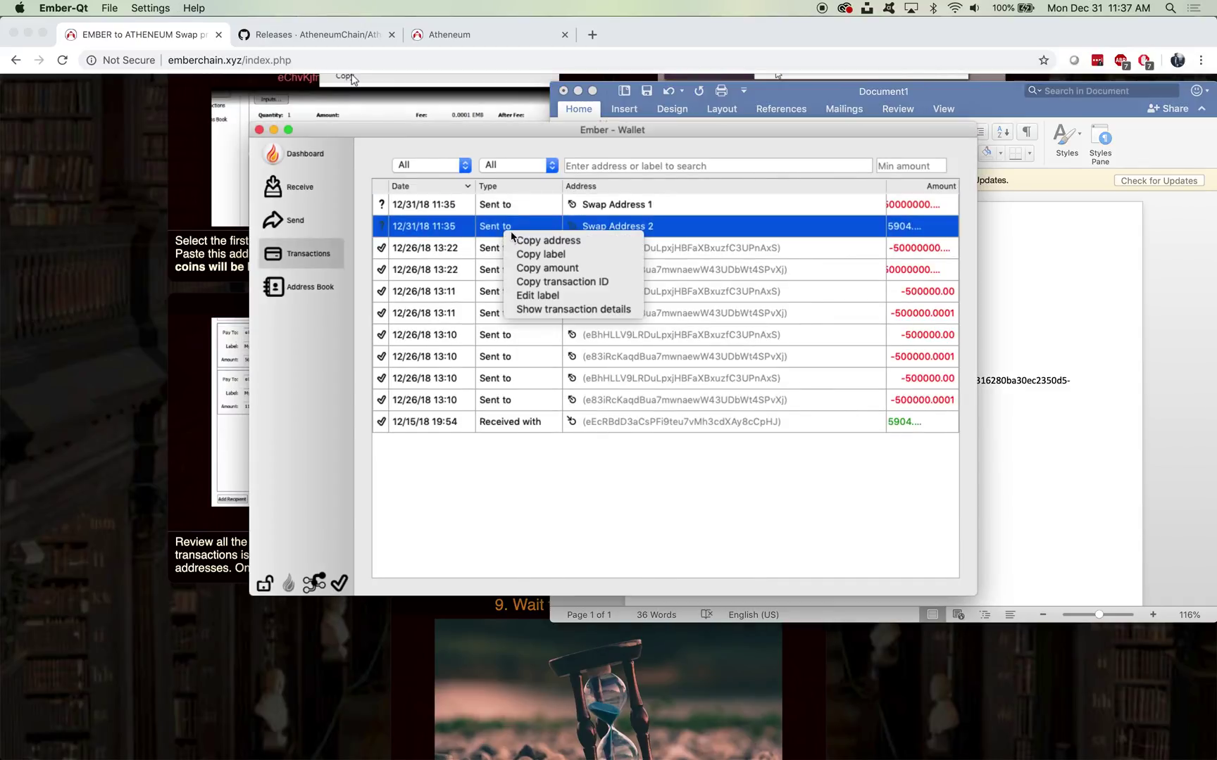
{"action": "left_click", "coordinate": [544, 282]}
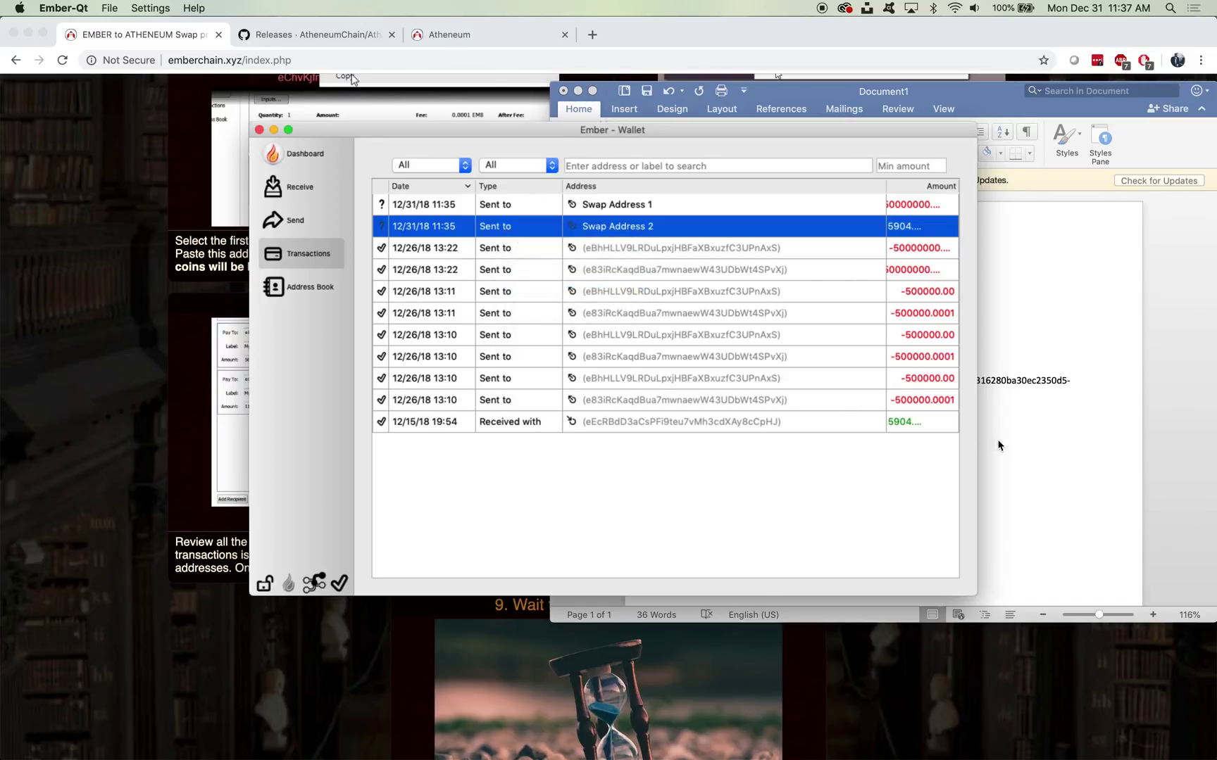
{"action": "left_click", "coordinate": [805, 412]}
{"action": "key", "text": "super+v"}
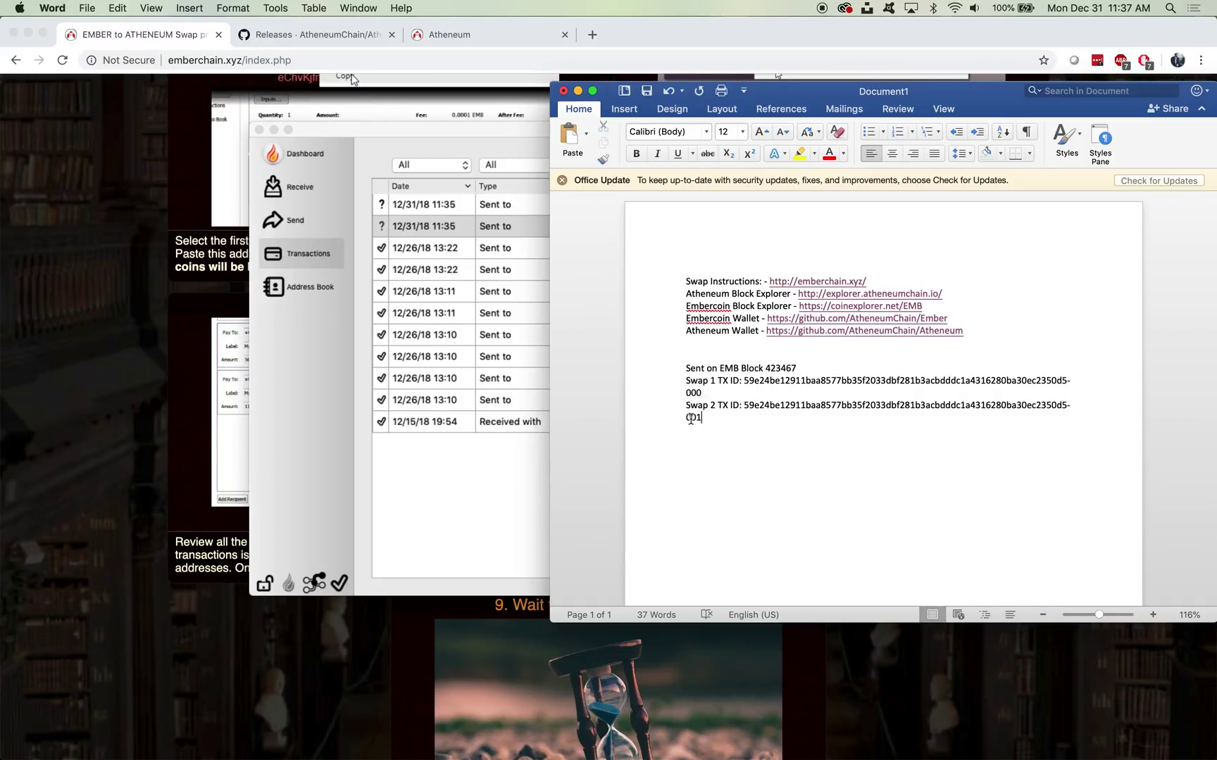
Step: Return to the Ember wallet overview and the swap tutorial page showing steps 7–9
{"action": "left_click", "coordinate": [484, 500]}
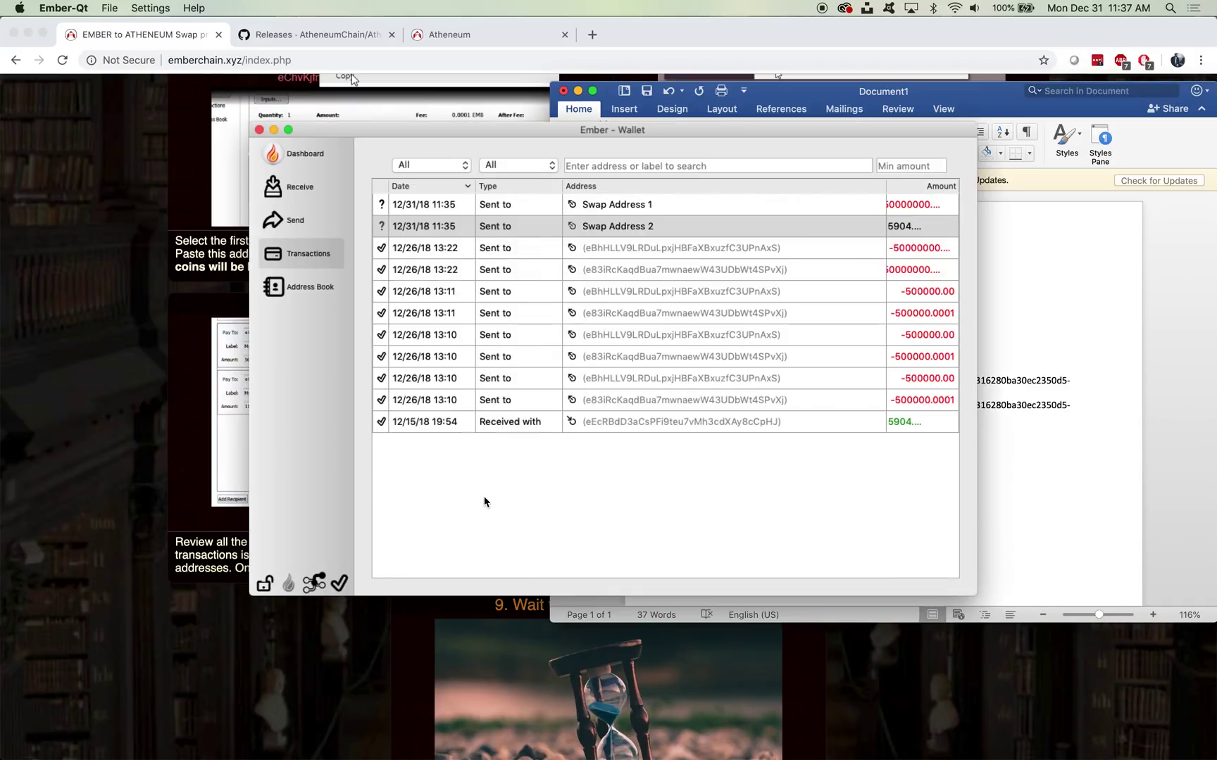
{"action": "left_click", "coordinate": [304, 154]}
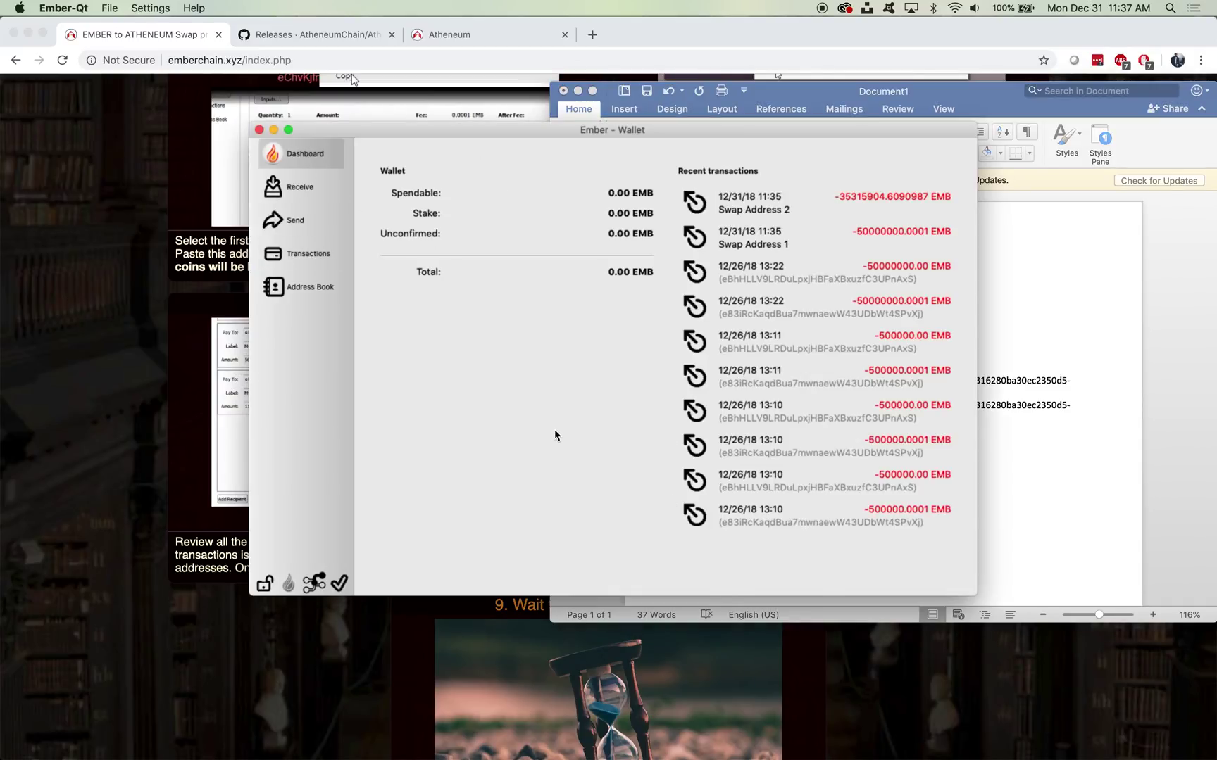
{"action": "left_click", "coordinate": [122, 530]}
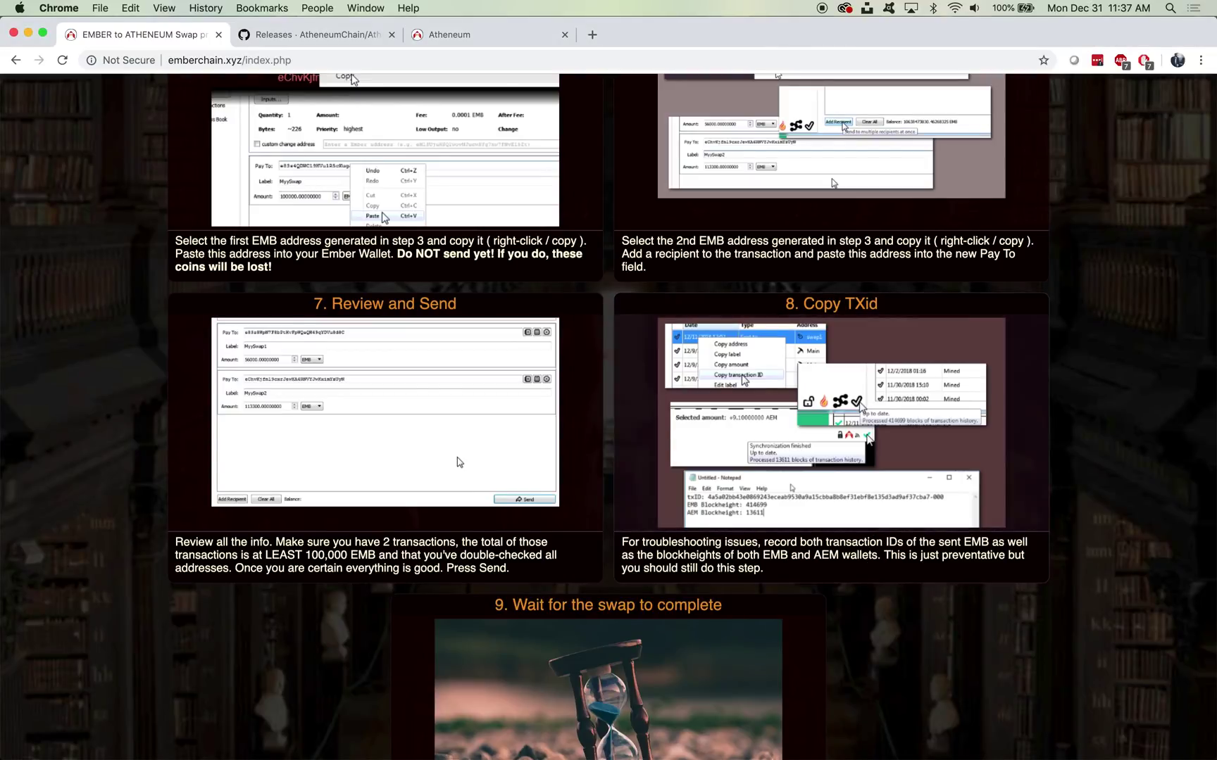
Step: Read Atheneum Core's synced block count and log 'AEM Block at sent block: 22160' in Word
{"action": "mouse_move", "coordinate": [772, 756]}
{"action": "left_click", "coordinate": [771, 752]}
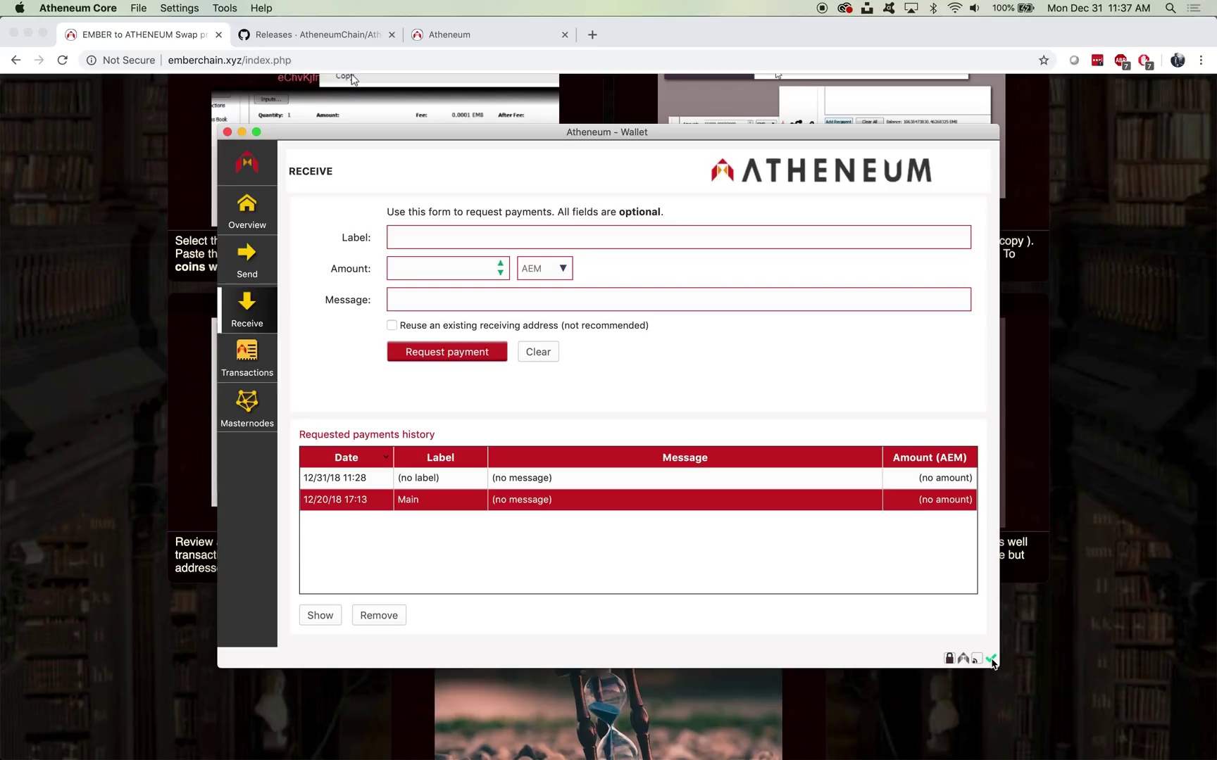
{"action": "mouse_move", "coordinate": [991, 662]}
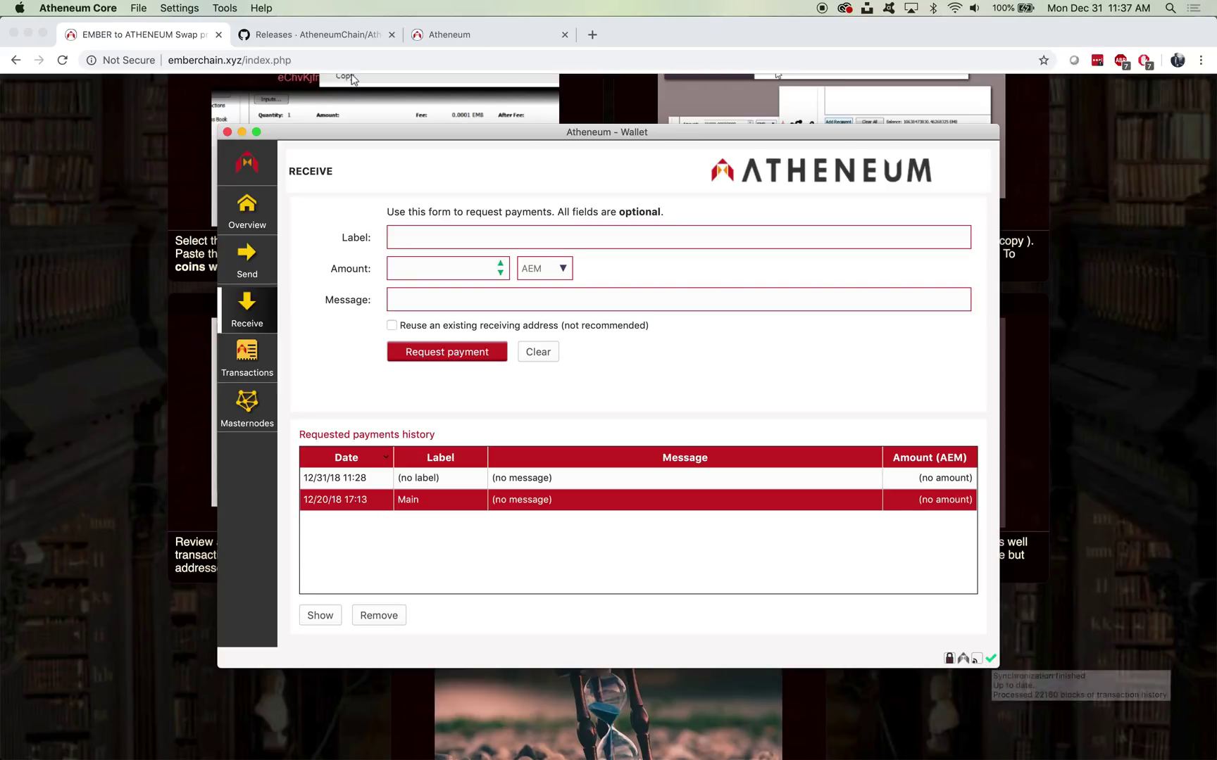
{"action": "left_click", "coordinate": [802, 736]}
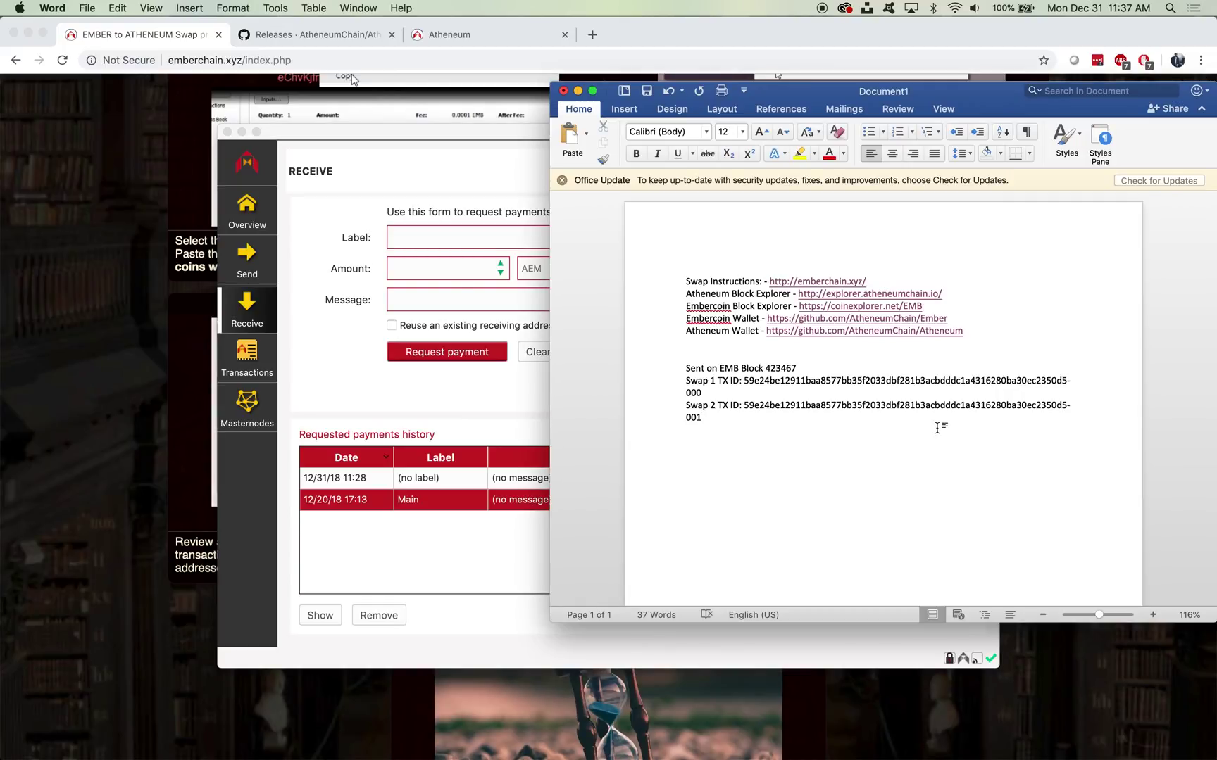
{"action": "key", "text": "Return"}
{"action": "type", "text": "AEM Block at sent block:"}
{"action": "left_click", "coordinate": [991, 662]}
{"action": "mouse_move", "coordinate": [991, 662]}
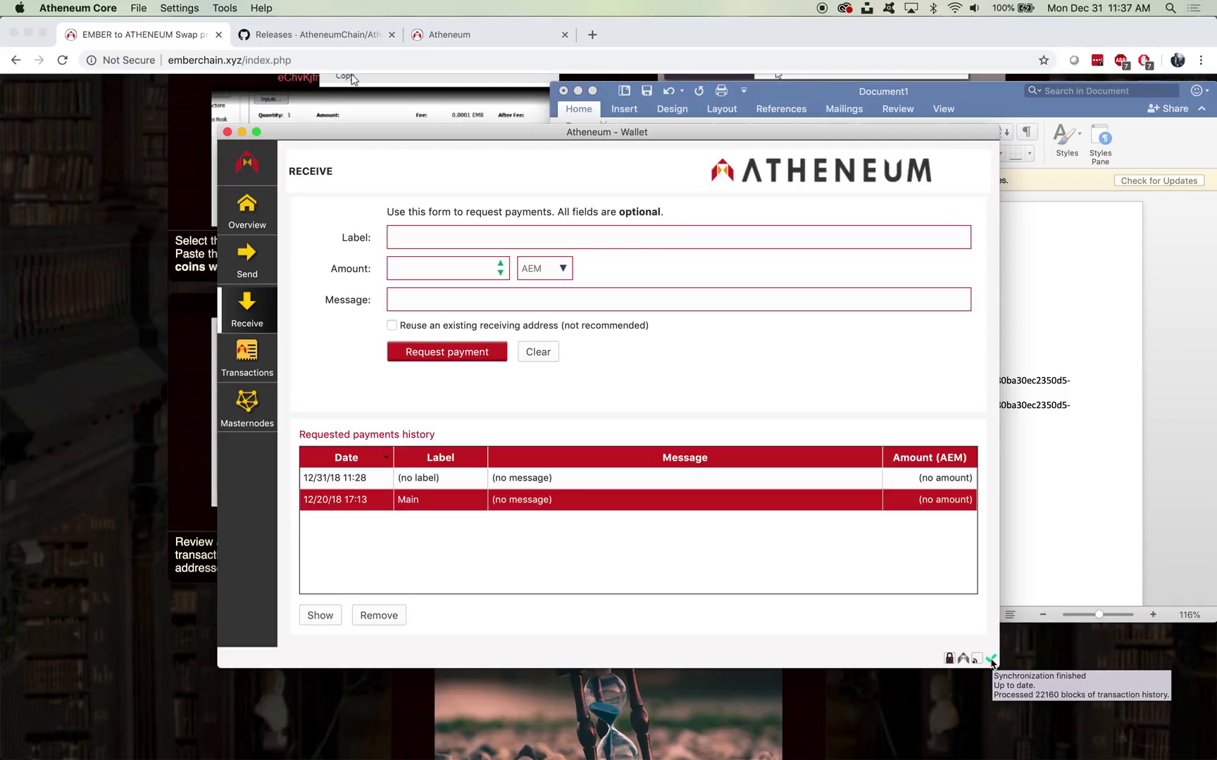
{"action": "left_click", "coordinate": [1068, 537]}
{"action": "type", "text": "2"}
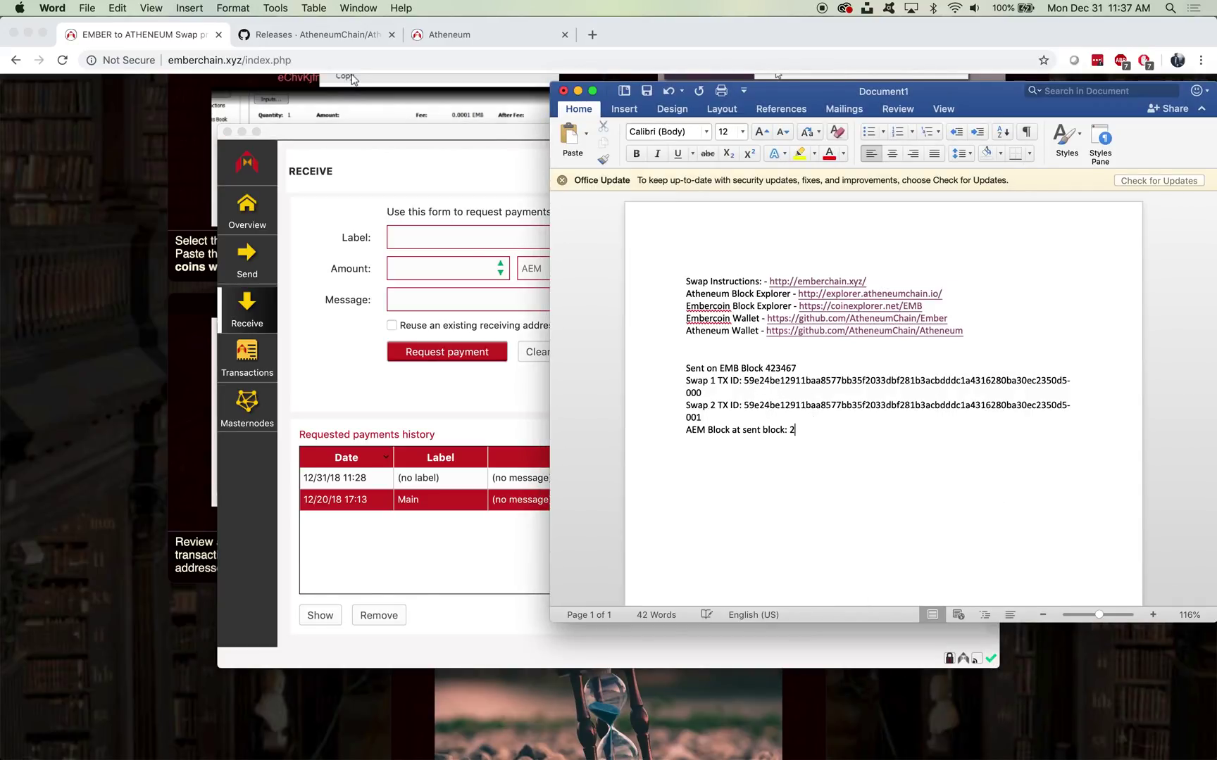
{"action": "type", "text": "2160"}
{"action": "left_click", "coordinate": [463, 567]}
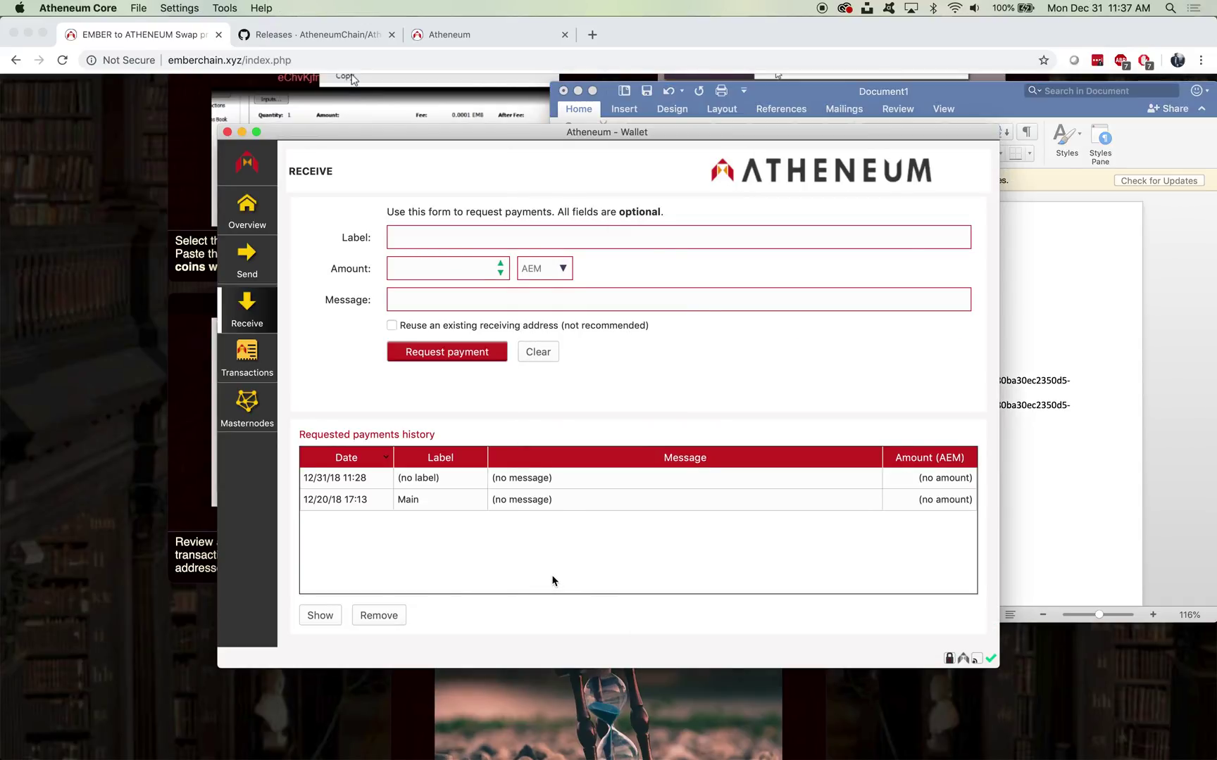
{"action": "left_click", "coordinate": [1102, 670]}
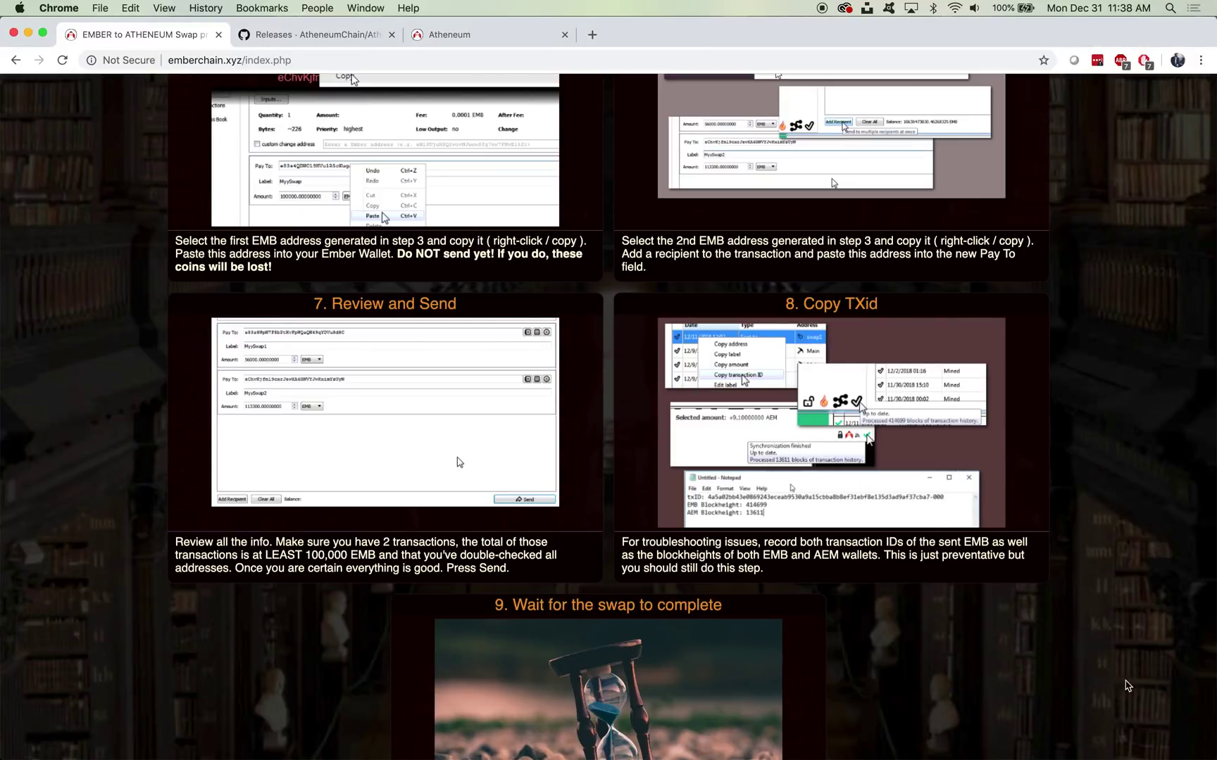
{"action": "scroll", "coordinate": [1131, 660], "scroll_direction": "down", "scroll_amount": 5}
{"action": "scroll", "coordinate": [1127, 661], "scroll_direction": "down", "scroll_amount": 4}
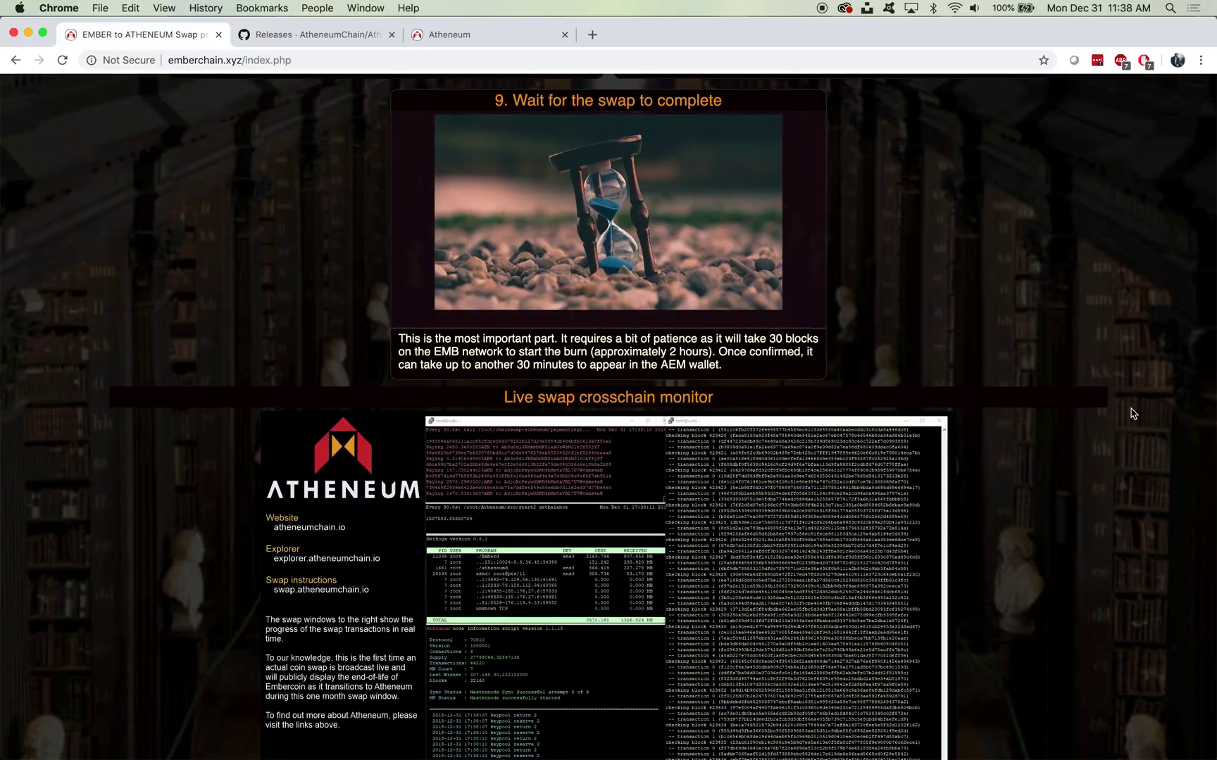
{"action": "scroll", "coordinate": [1113, 429], "scroll_direction": "down", "scroll_amount": 5}
{"action": "mouse_move", "coordinate": [842, 576]}
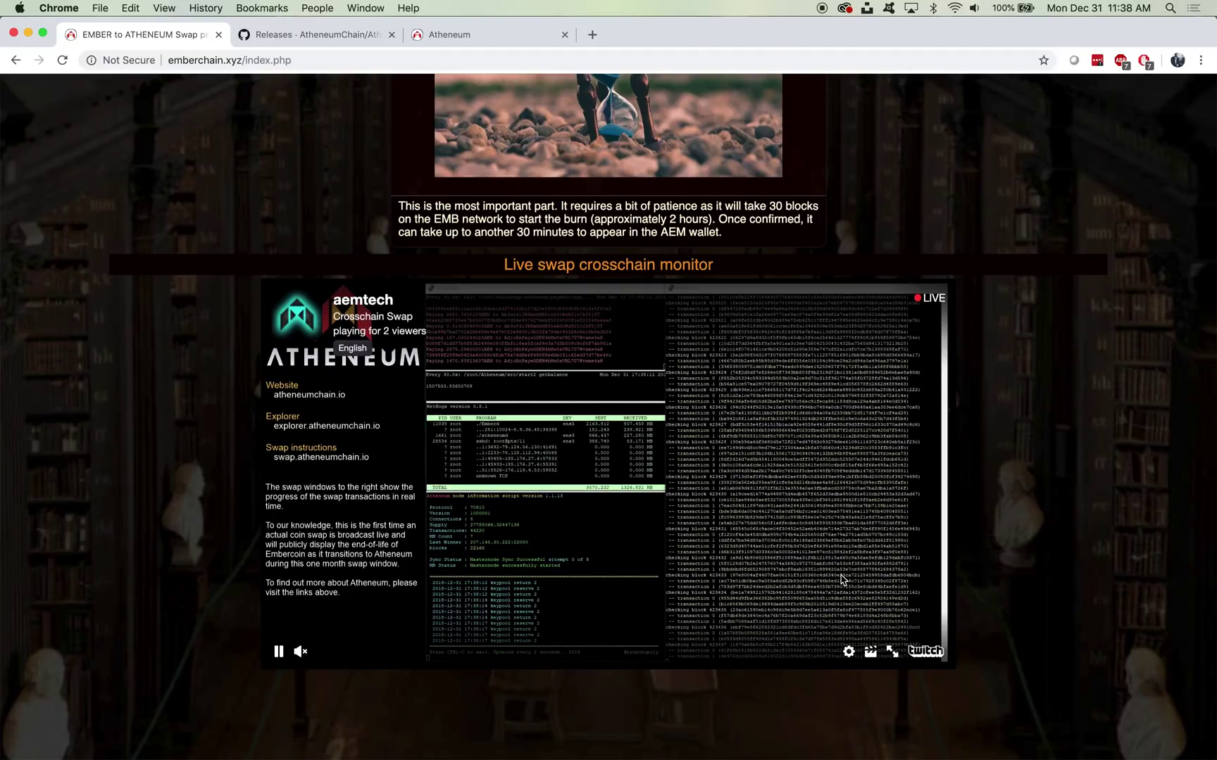
{"action": "left_click", "coordinate": [892, 657]}
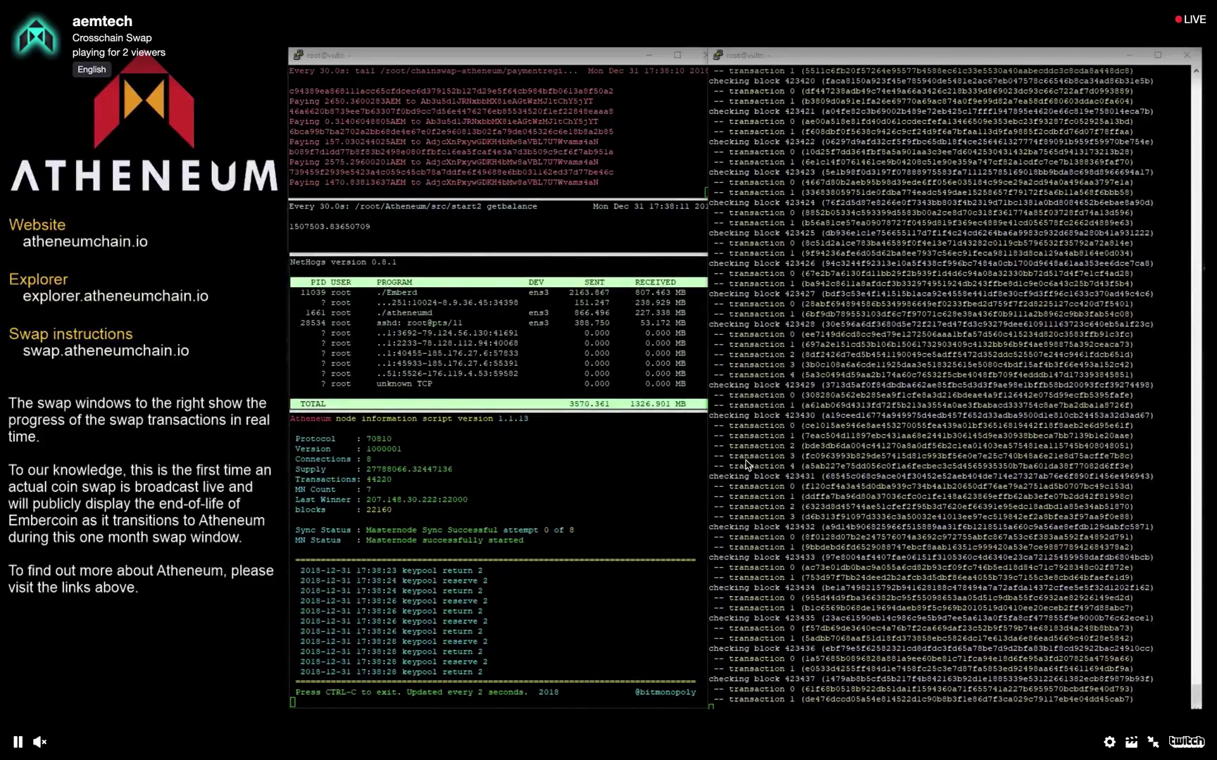
{"action": "key", "text": "Escape"}
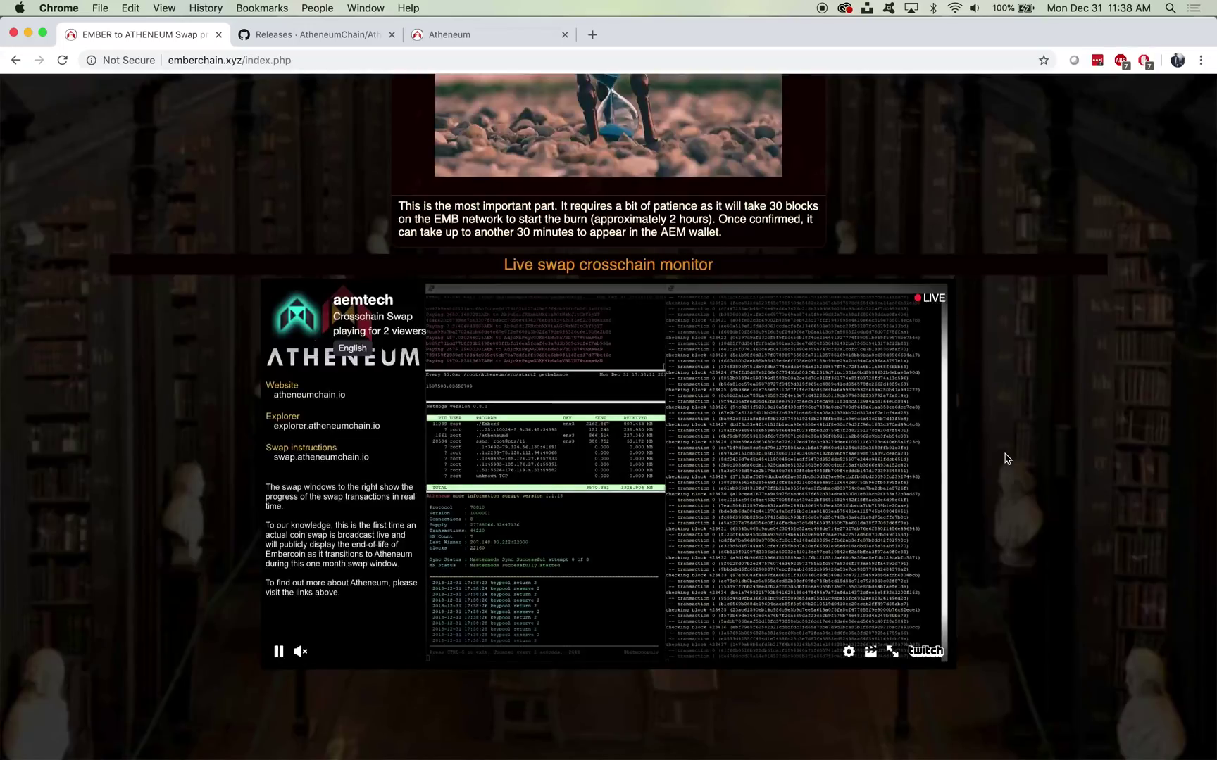
{"action": "scroll", "coordinate": [1032, 547], "scroll_direction": "up", "scroll_amount": 1}
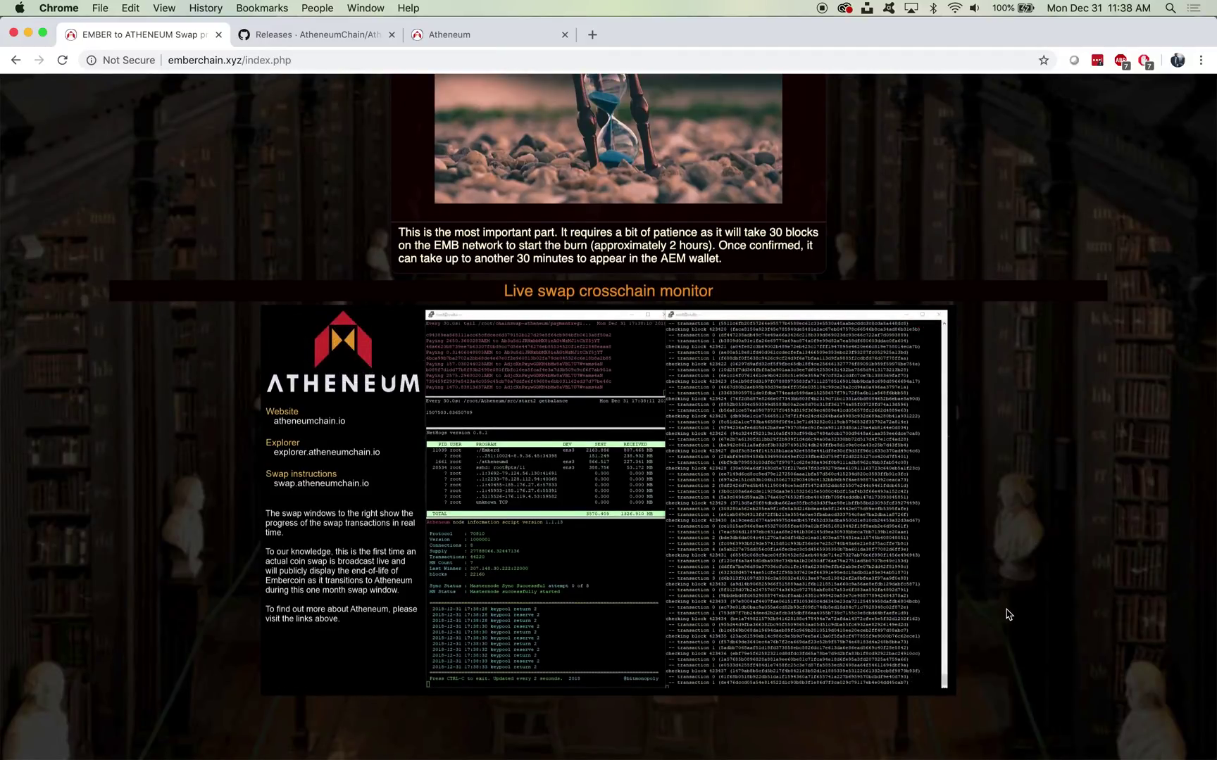
{"action": "mouse_move", "coordinate": [872, 614]}
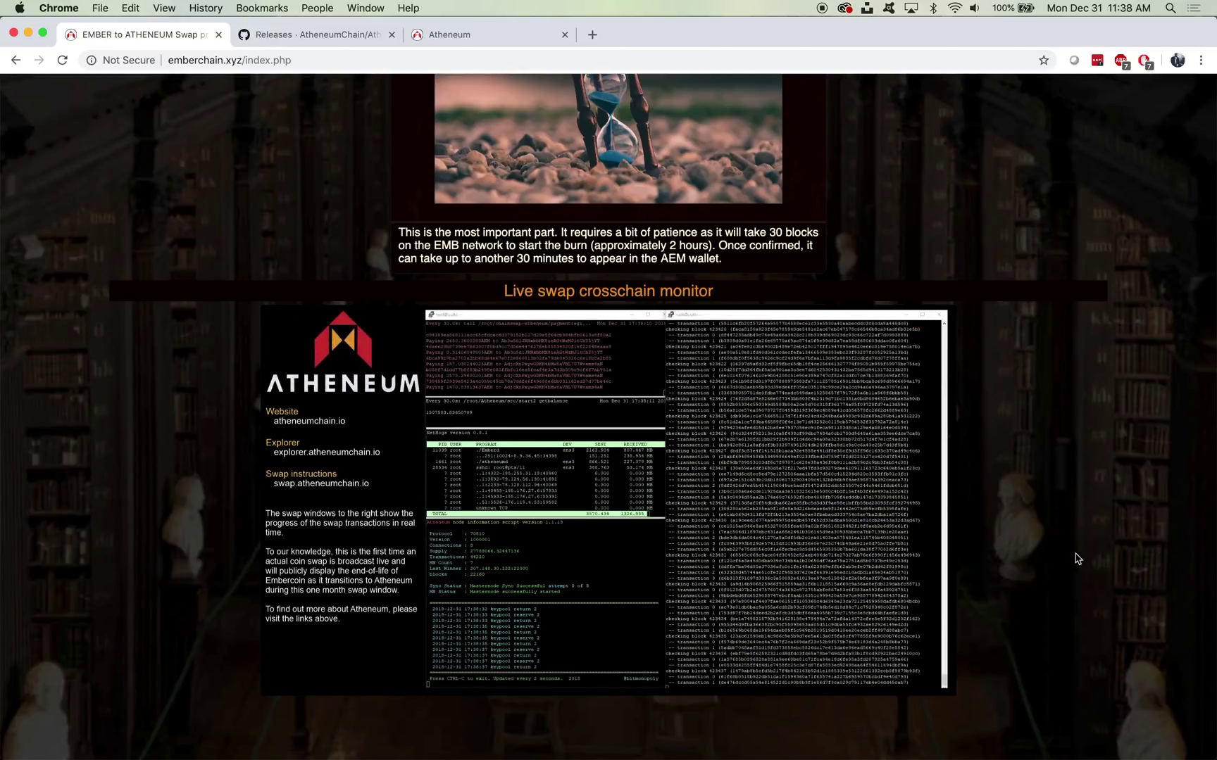
{"action": "scroll", "coordinate": [1071, 561], "scroll_direction": "up", "scroll_amount": 5}
{"action": "mouse_move", "coordinate": [906, 755]}
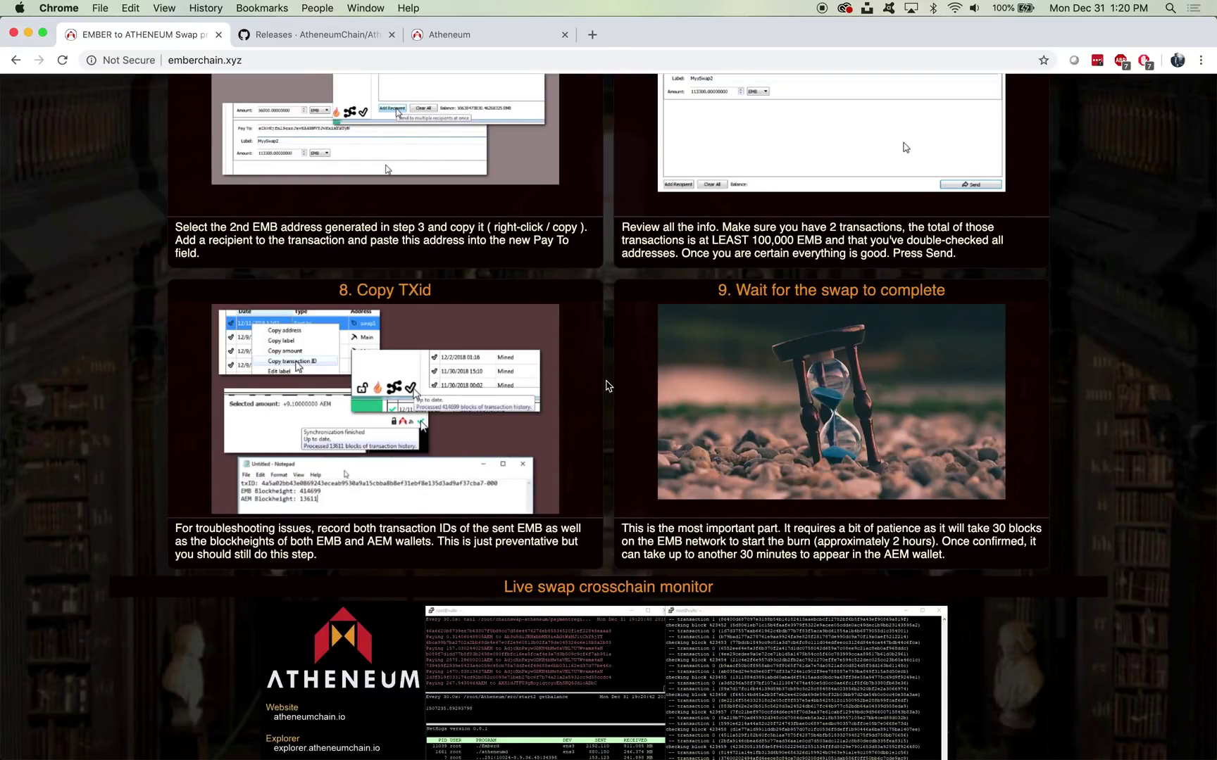
{"action": "scroll", "coordinate": [608, 385], "scroll_direction": "down", "scroll_amount": 5}
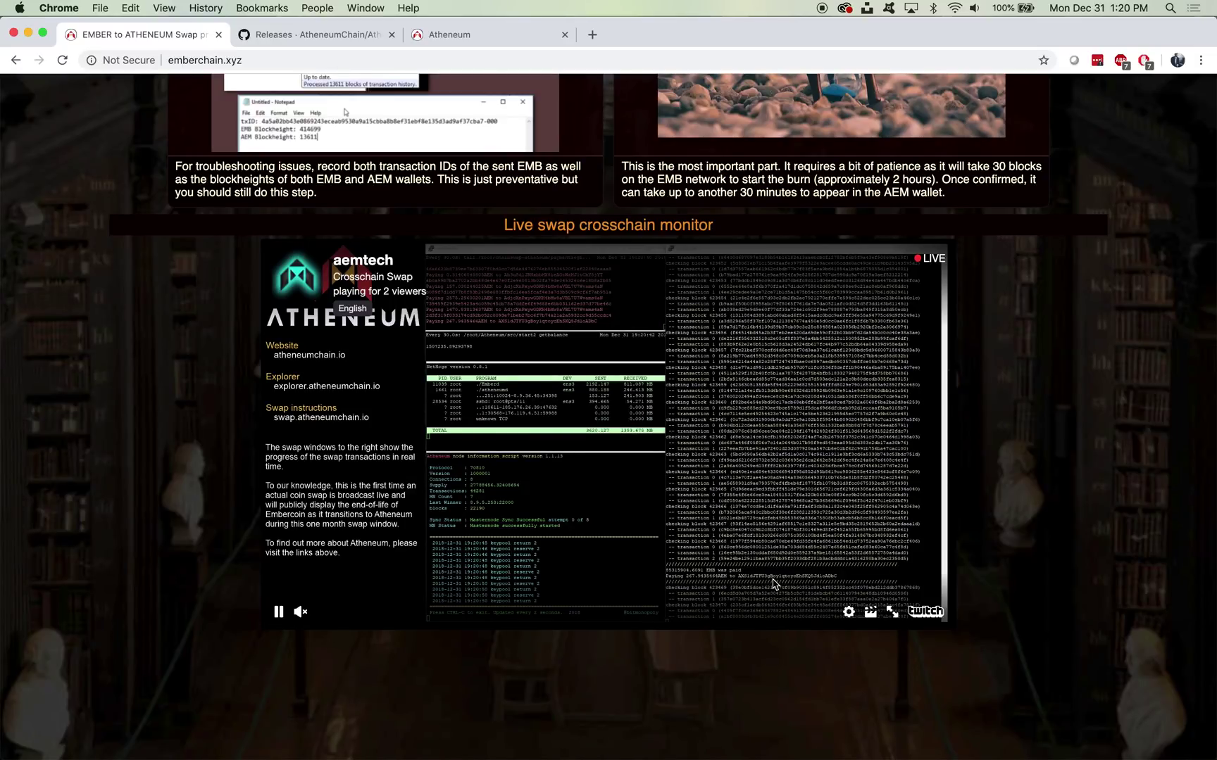
{"action": "left_click", "coordinate": [892, 612]}
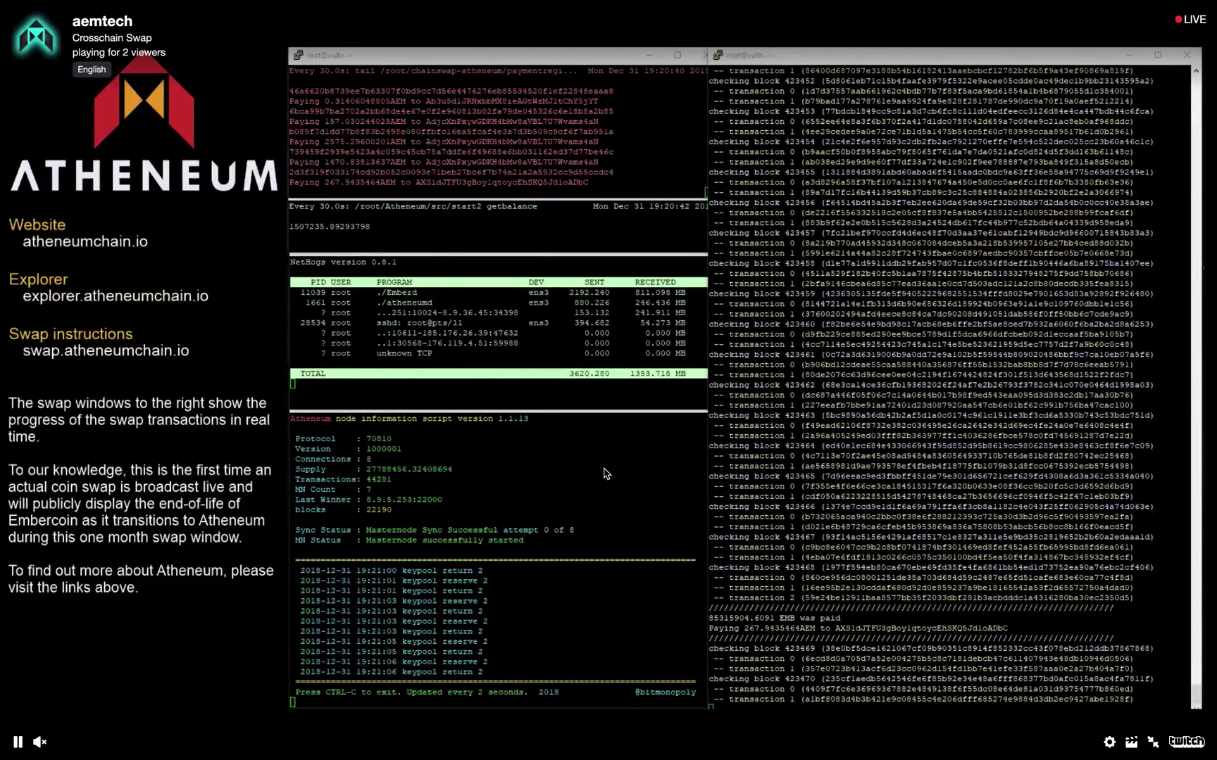
{"action": "key", "text": "Escape"}
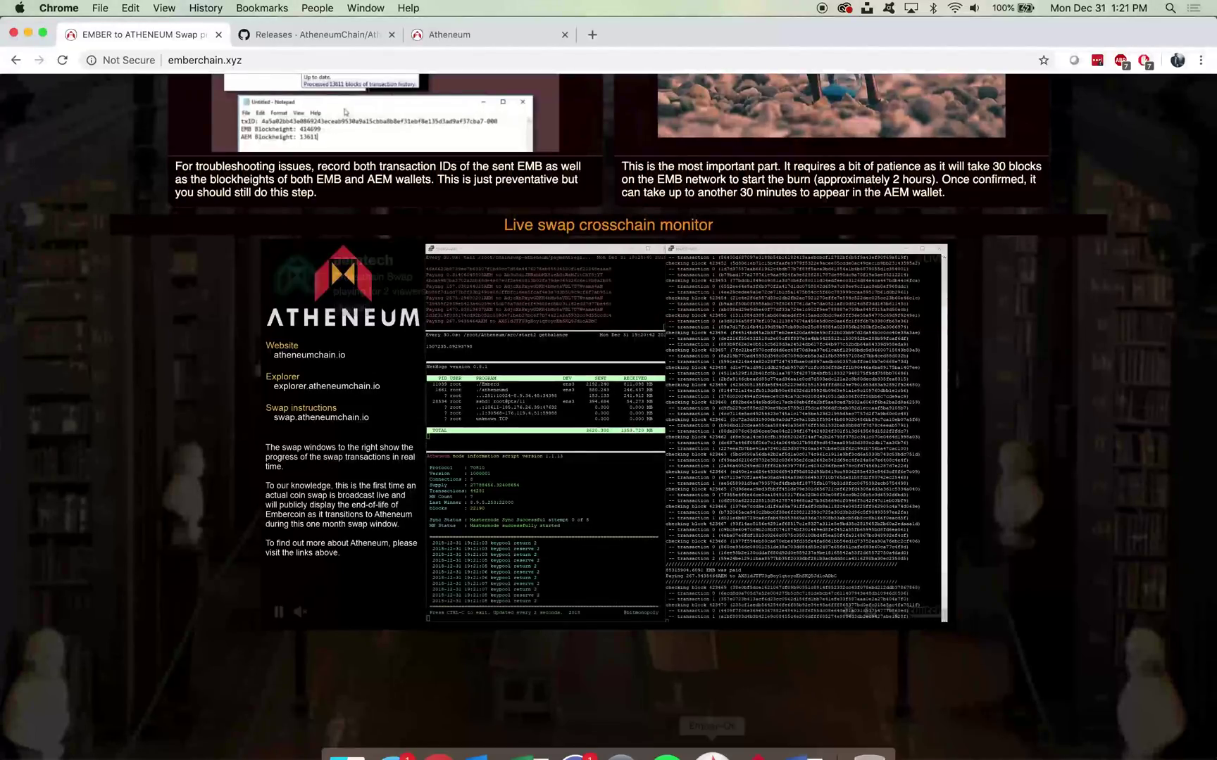
Step: Show the Atheneum wallet overview with the +267.94354640 AEM receipt and 591.52 AEM balance
{"action": "left_click", "coordinate": [755, 735]}
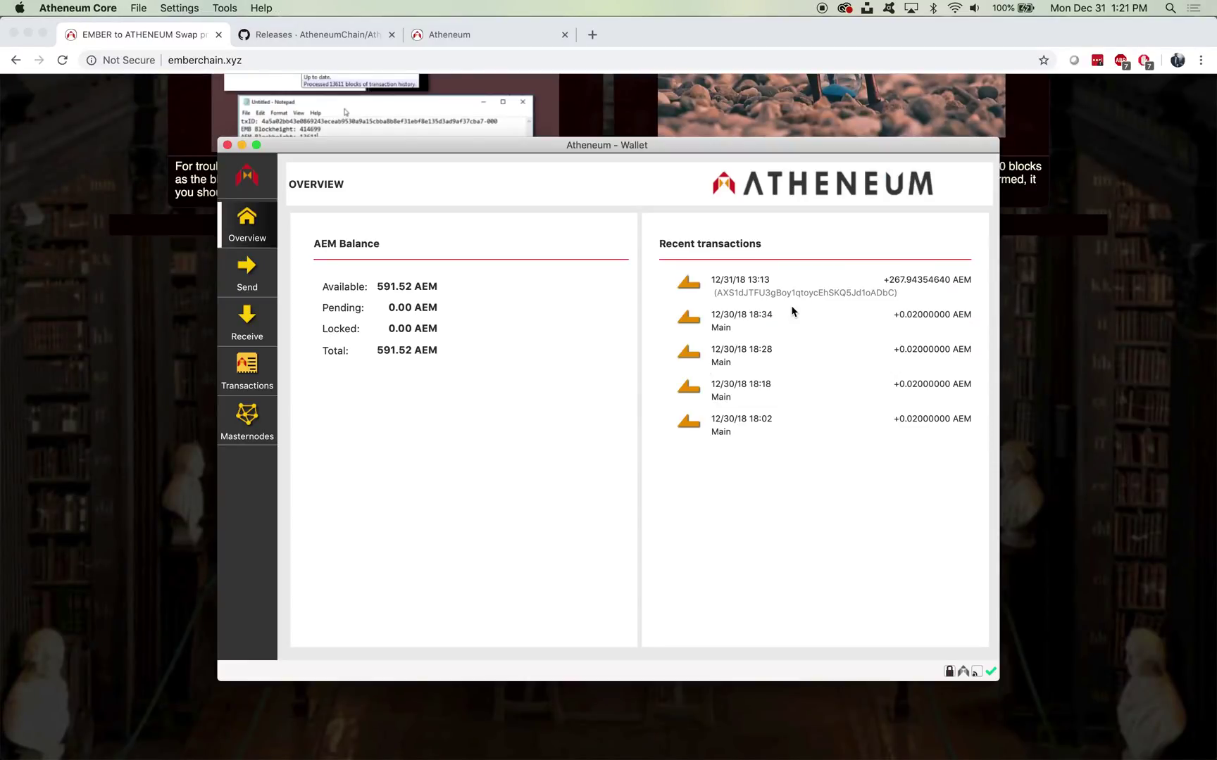